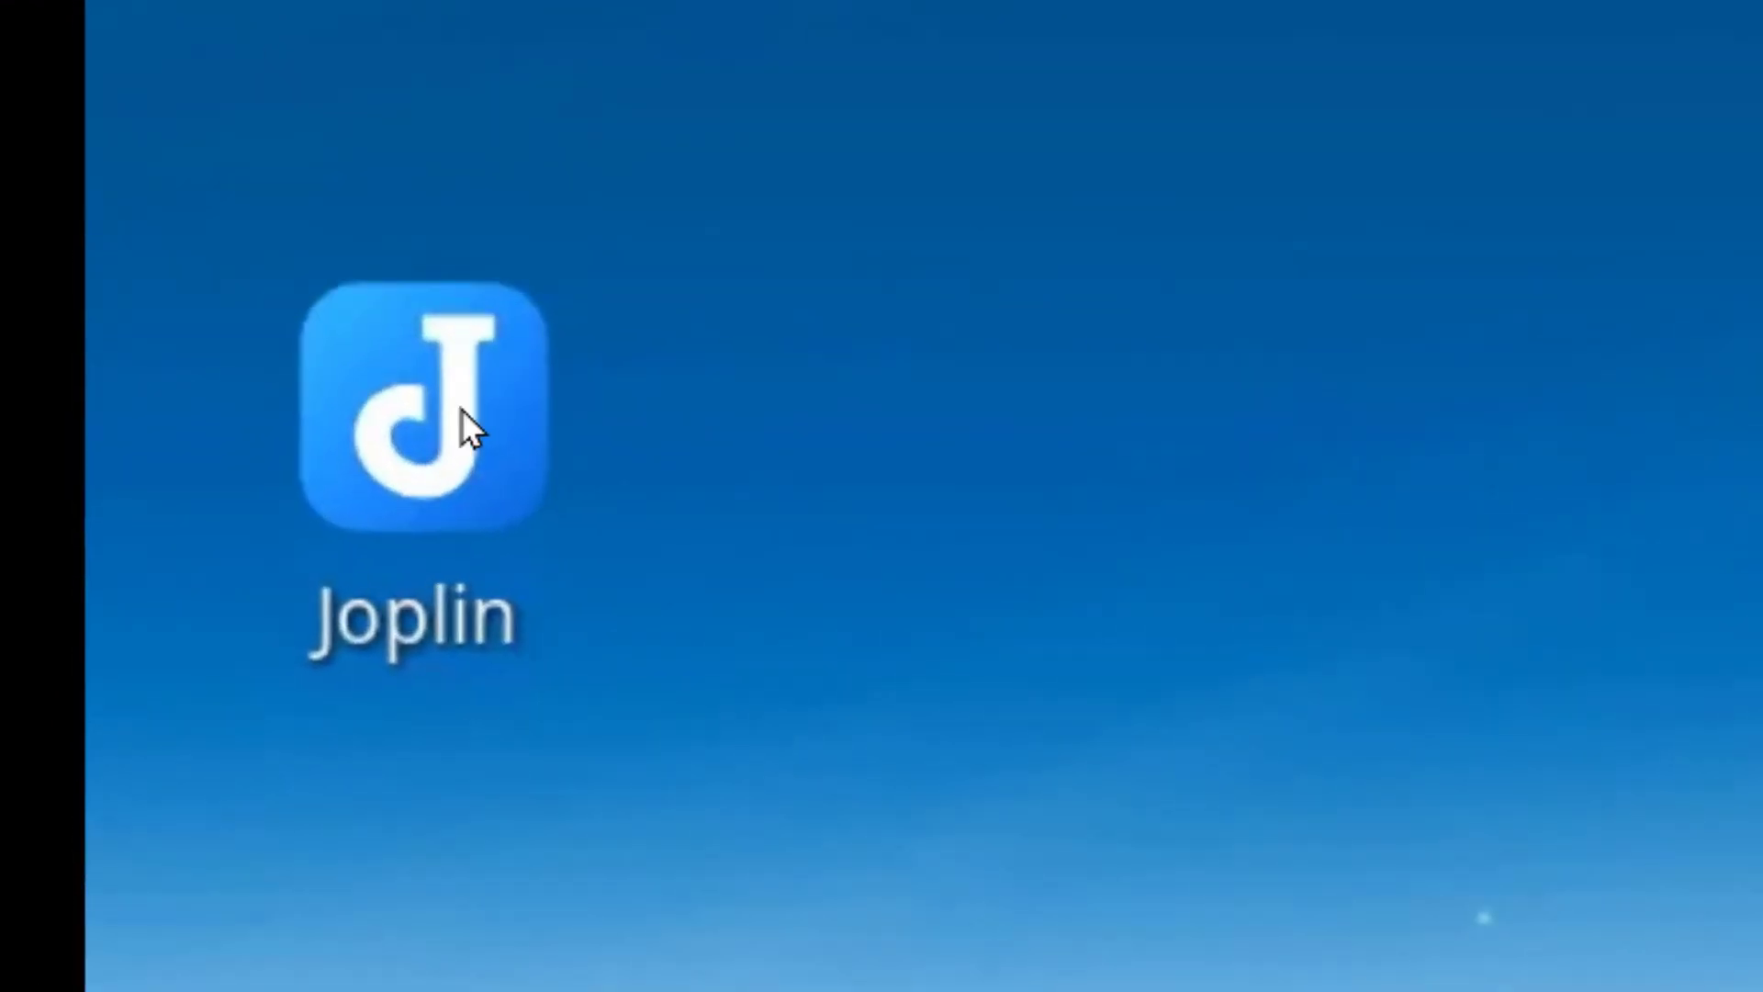
Step: Locate the Joplin launcher icon among the remote Linux desktop shortcuts
mouse_move(188, 537)
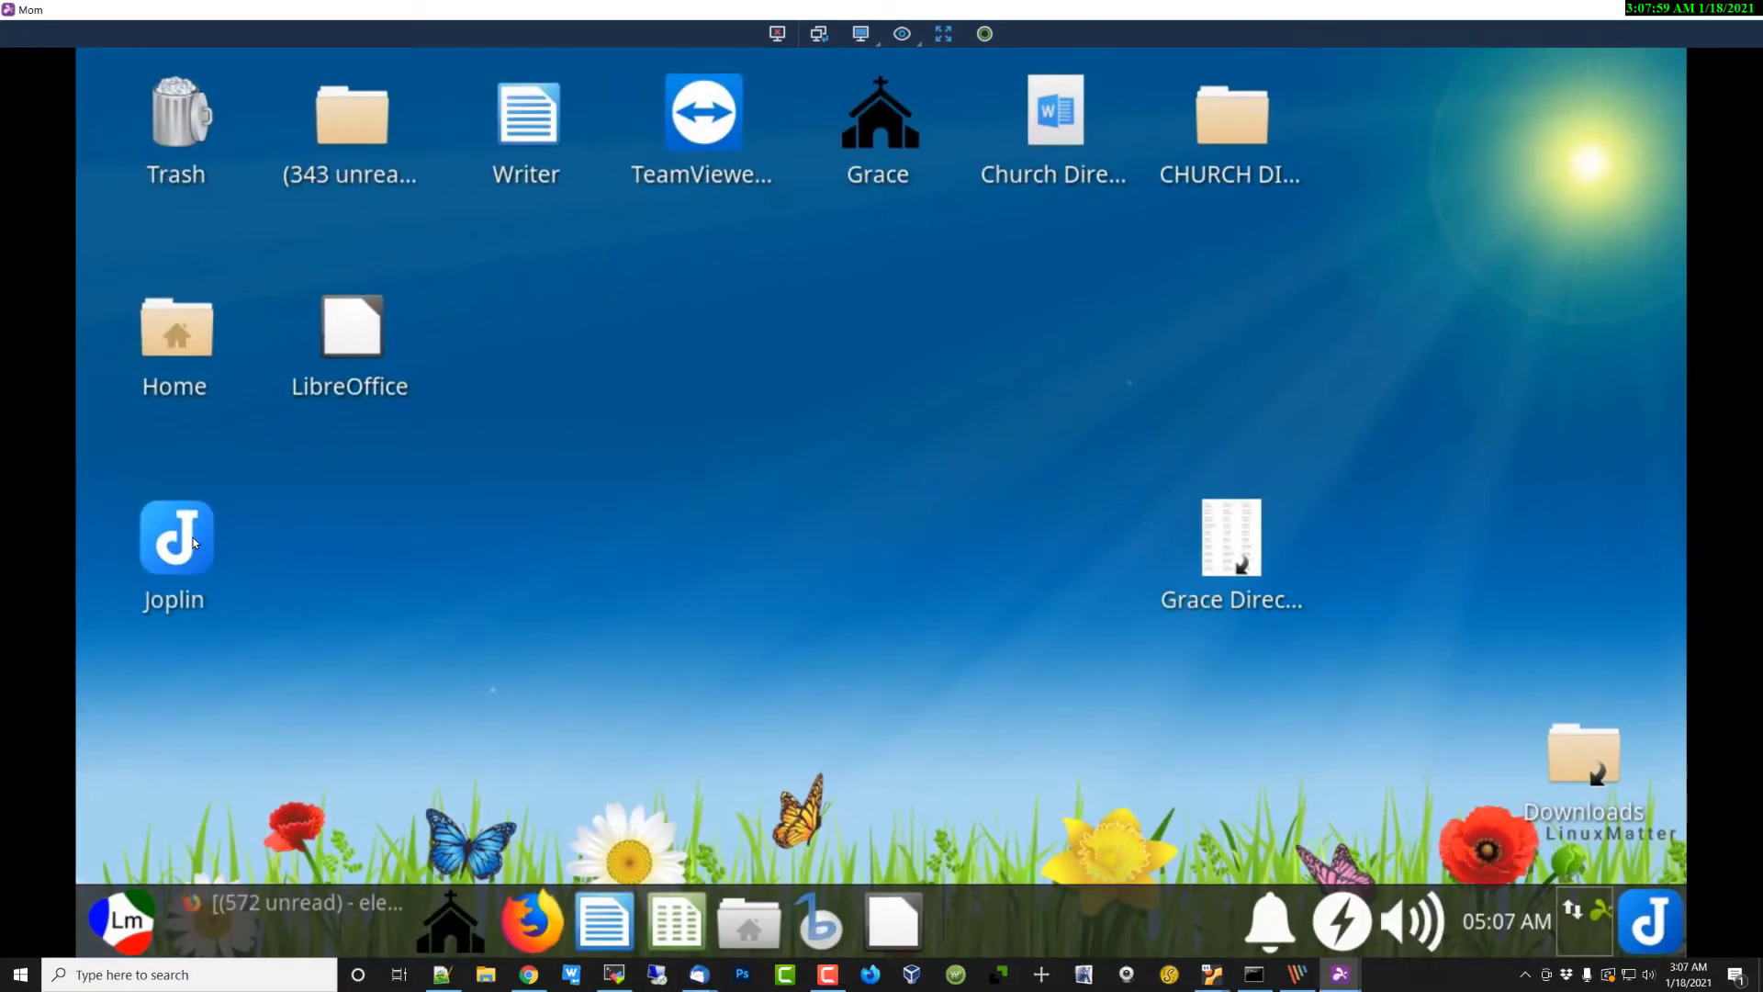
Step: Launch Joplin, browse Moms Calendar and Misc Notes, then open Names and Addresses - Family
double_click(194, 538)
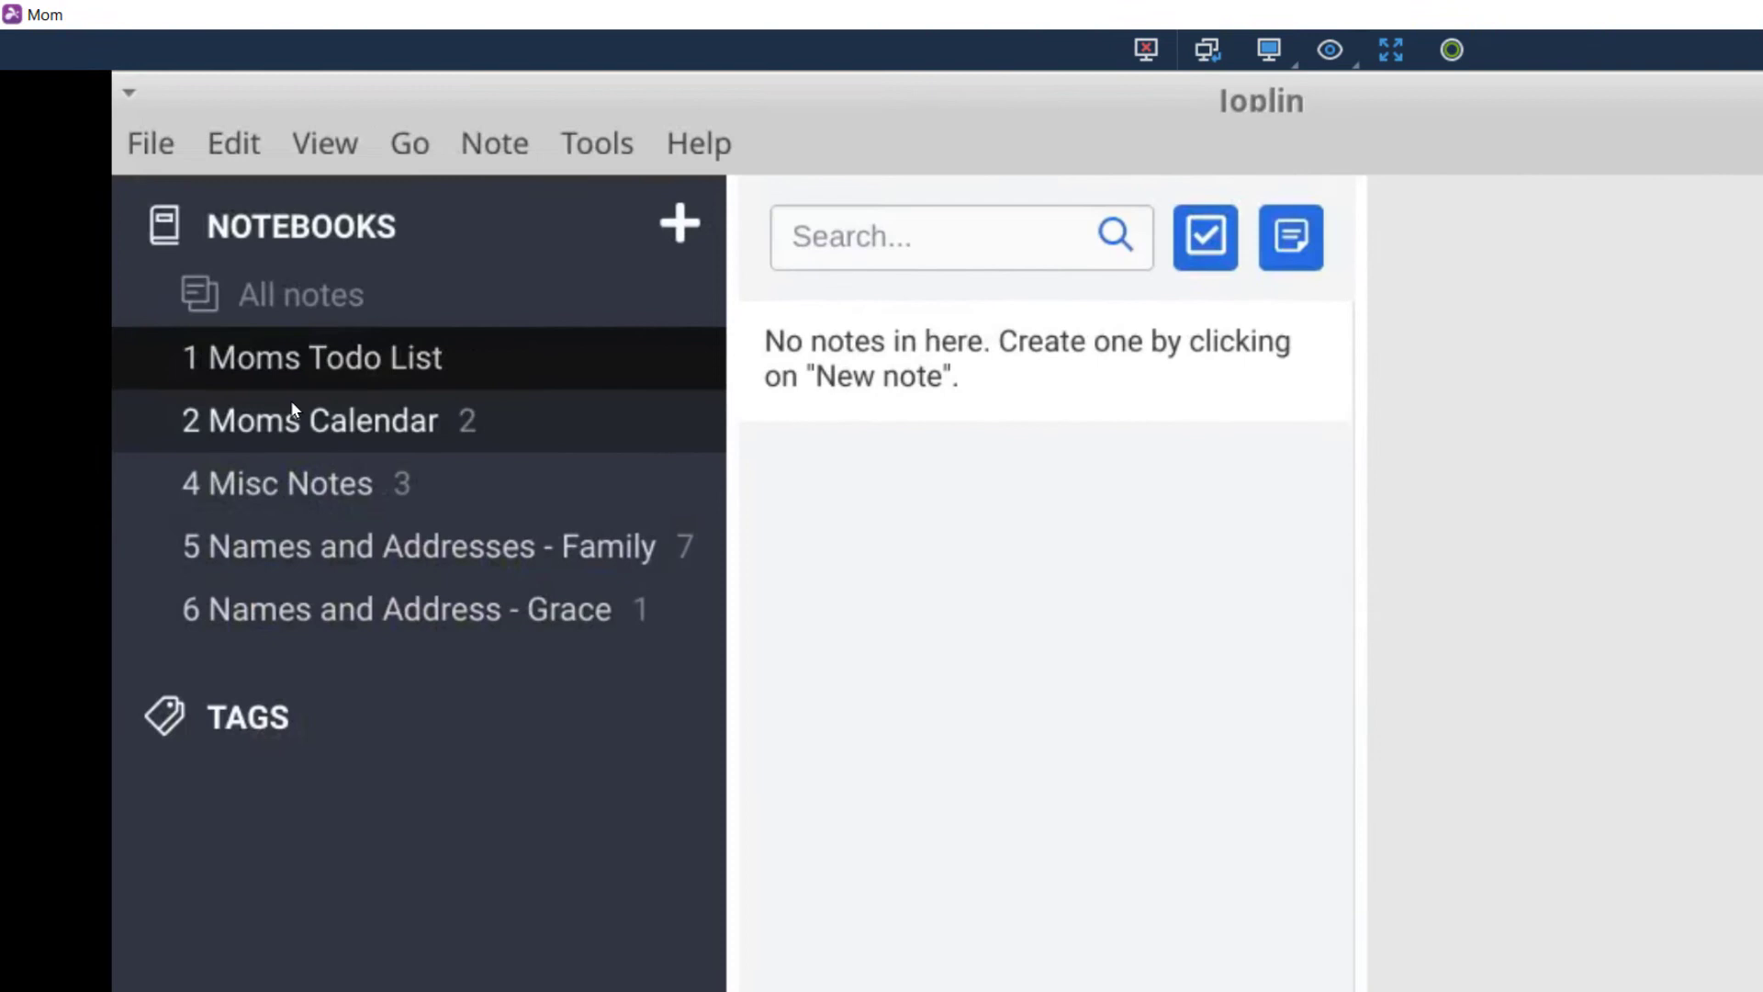
click(318, 287)
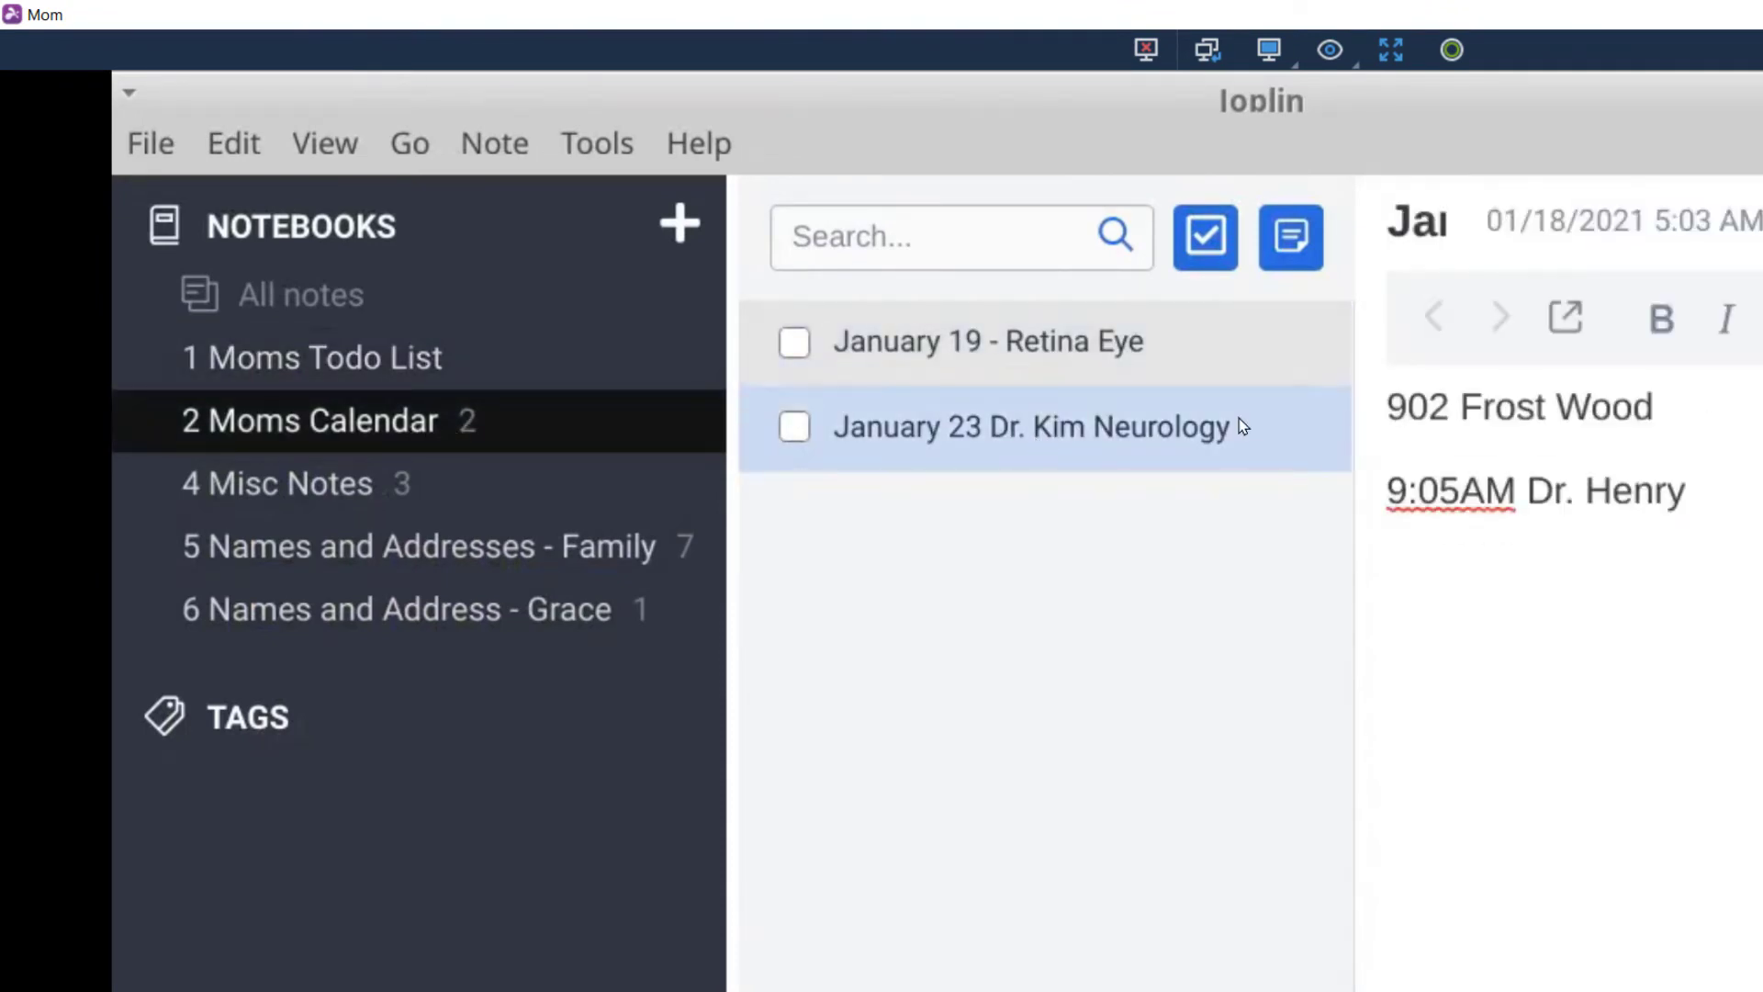
click(279, 485)
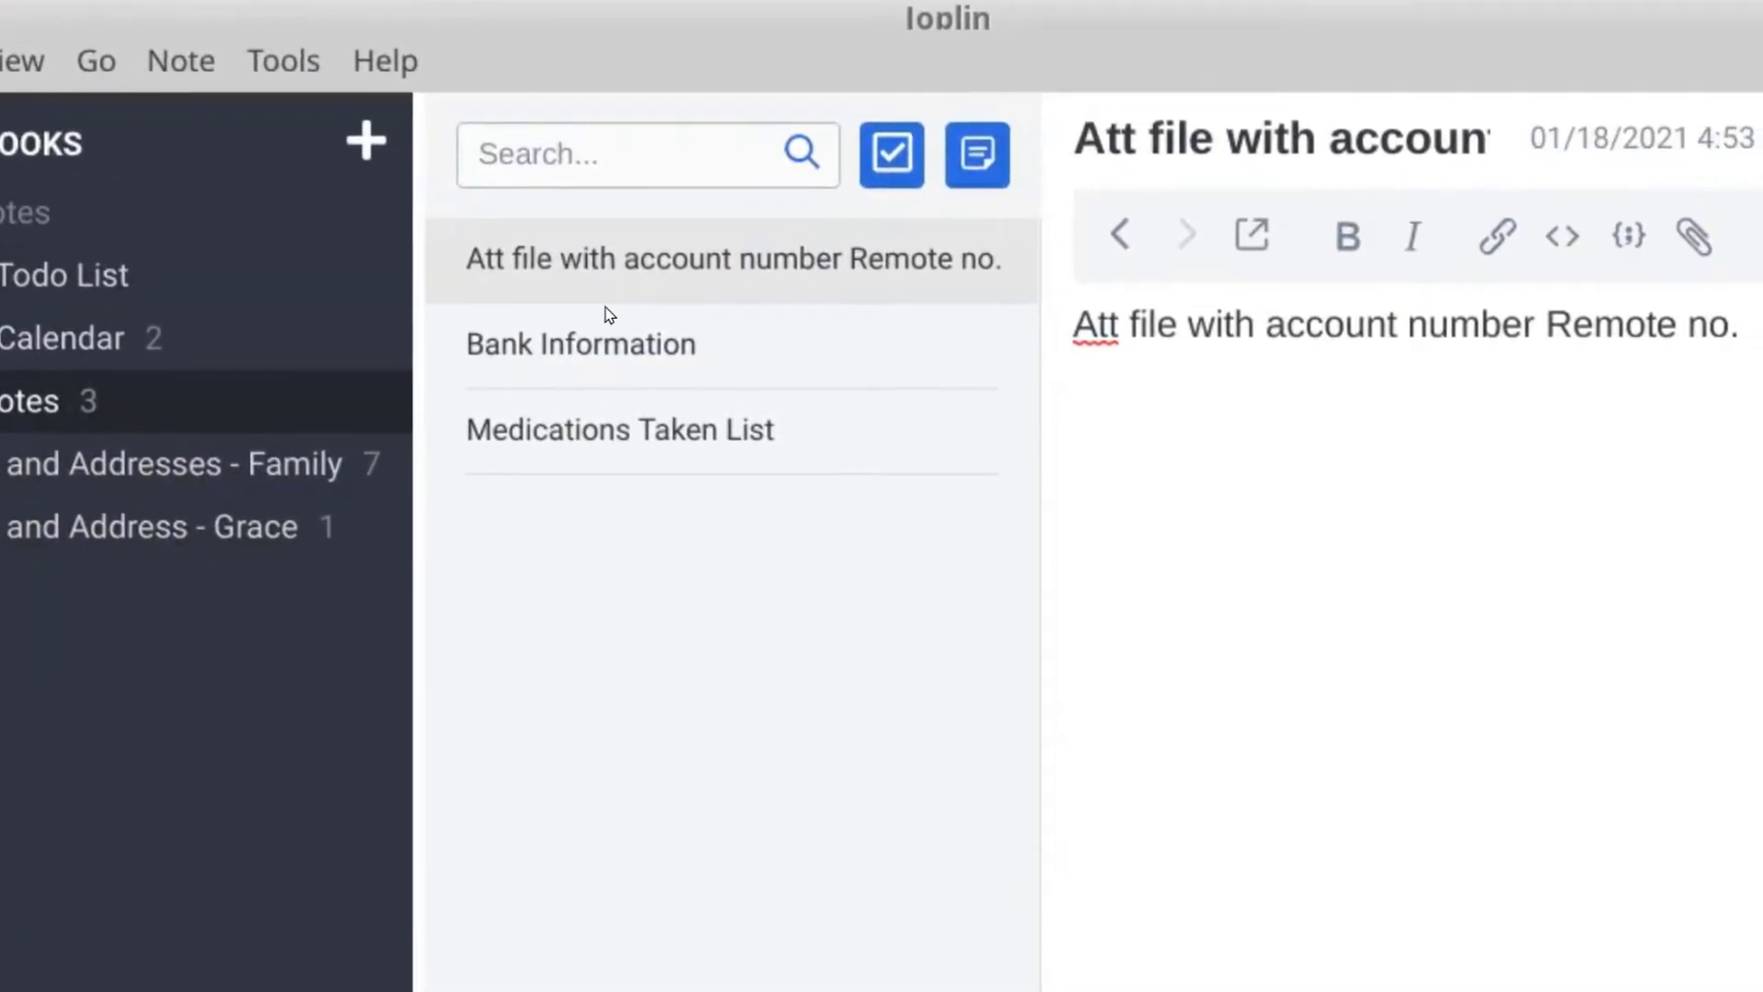
click(957, 351)
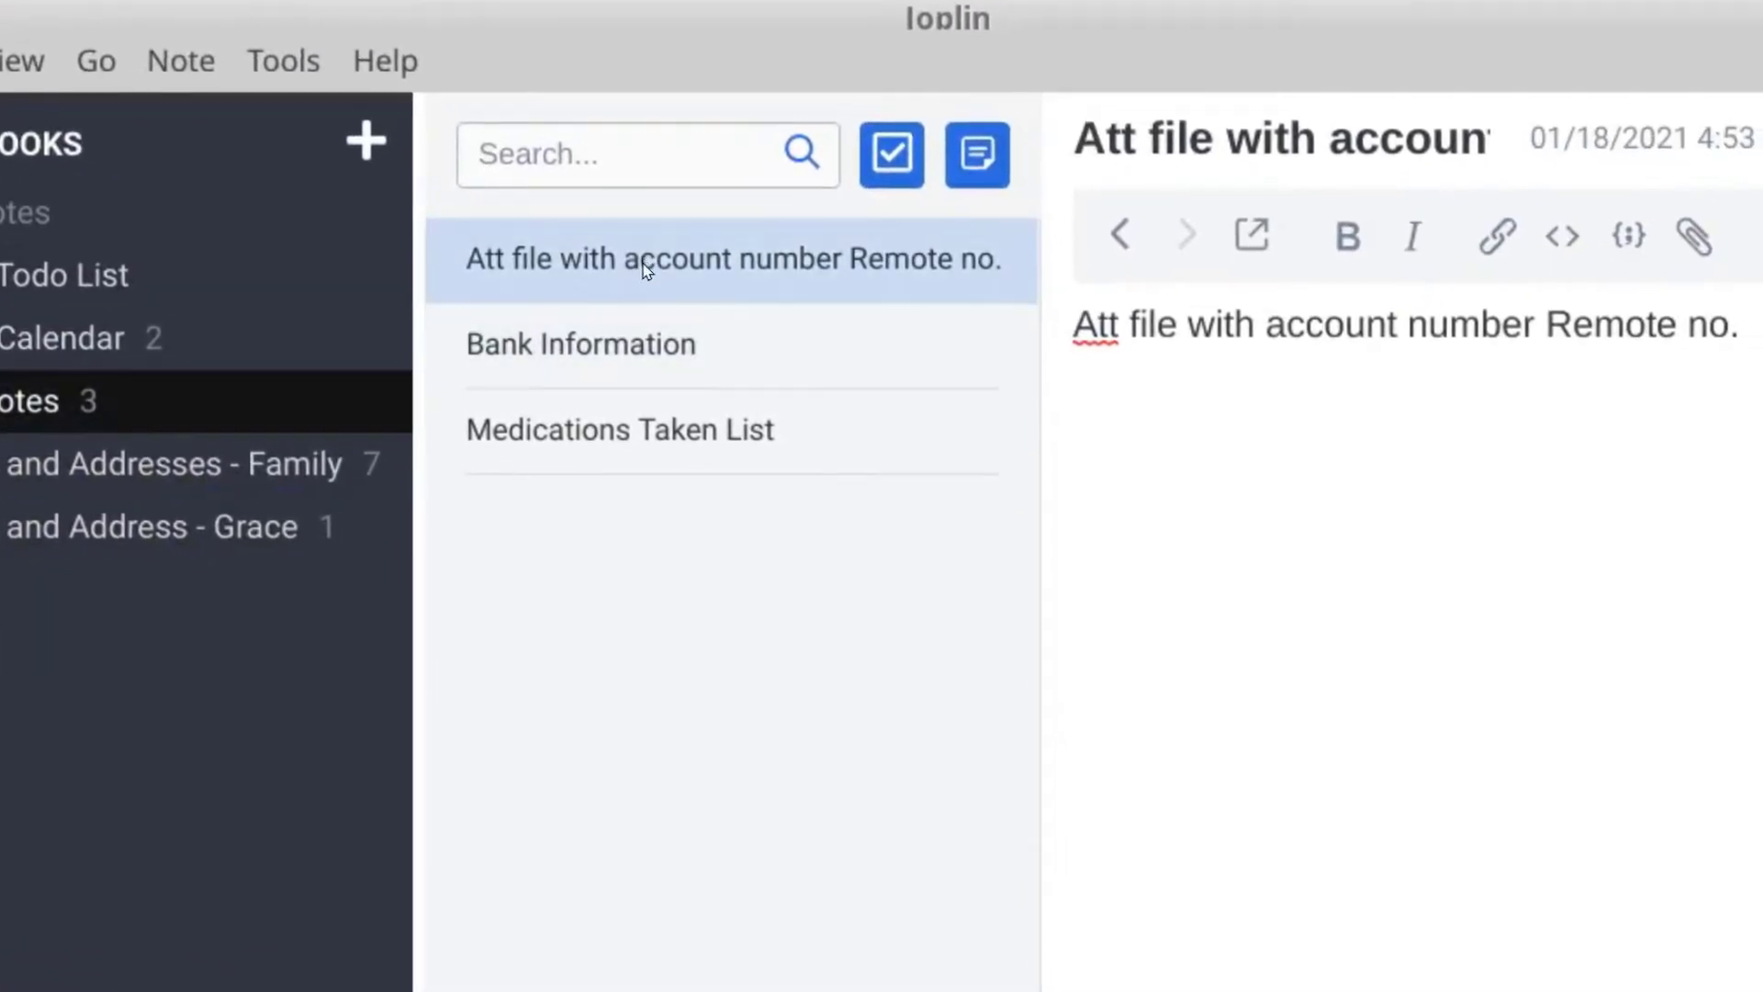
click(634, 362)
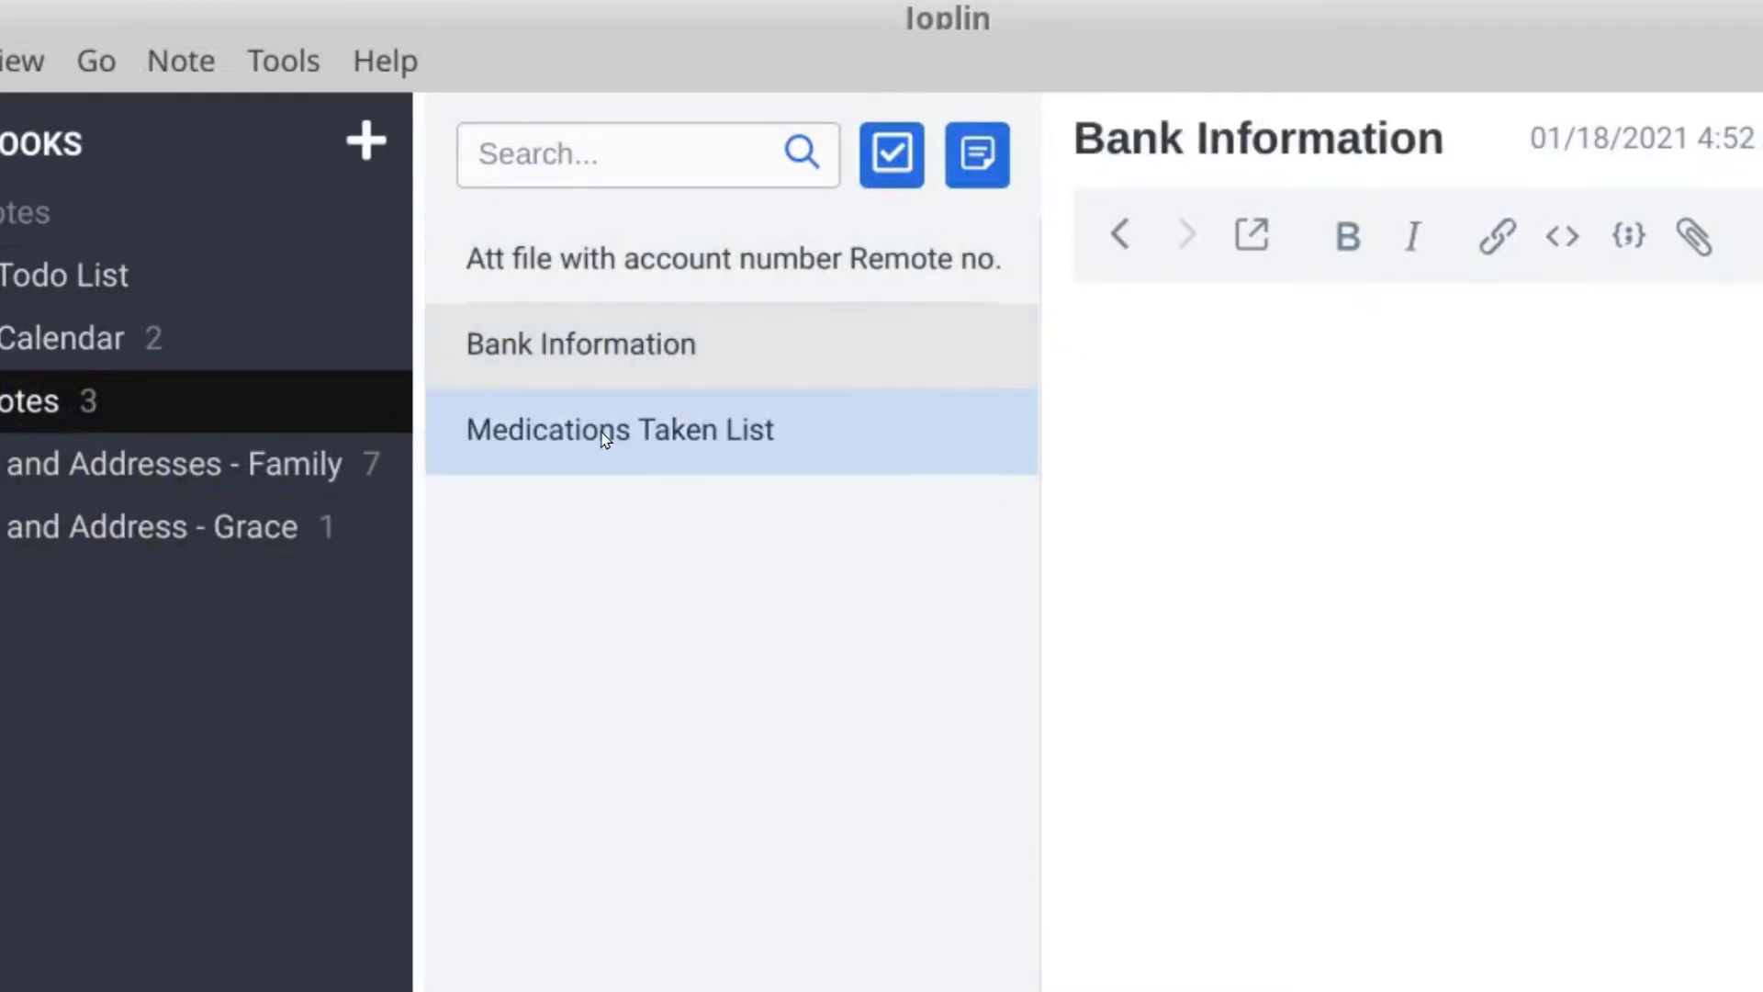
click(603, 430)
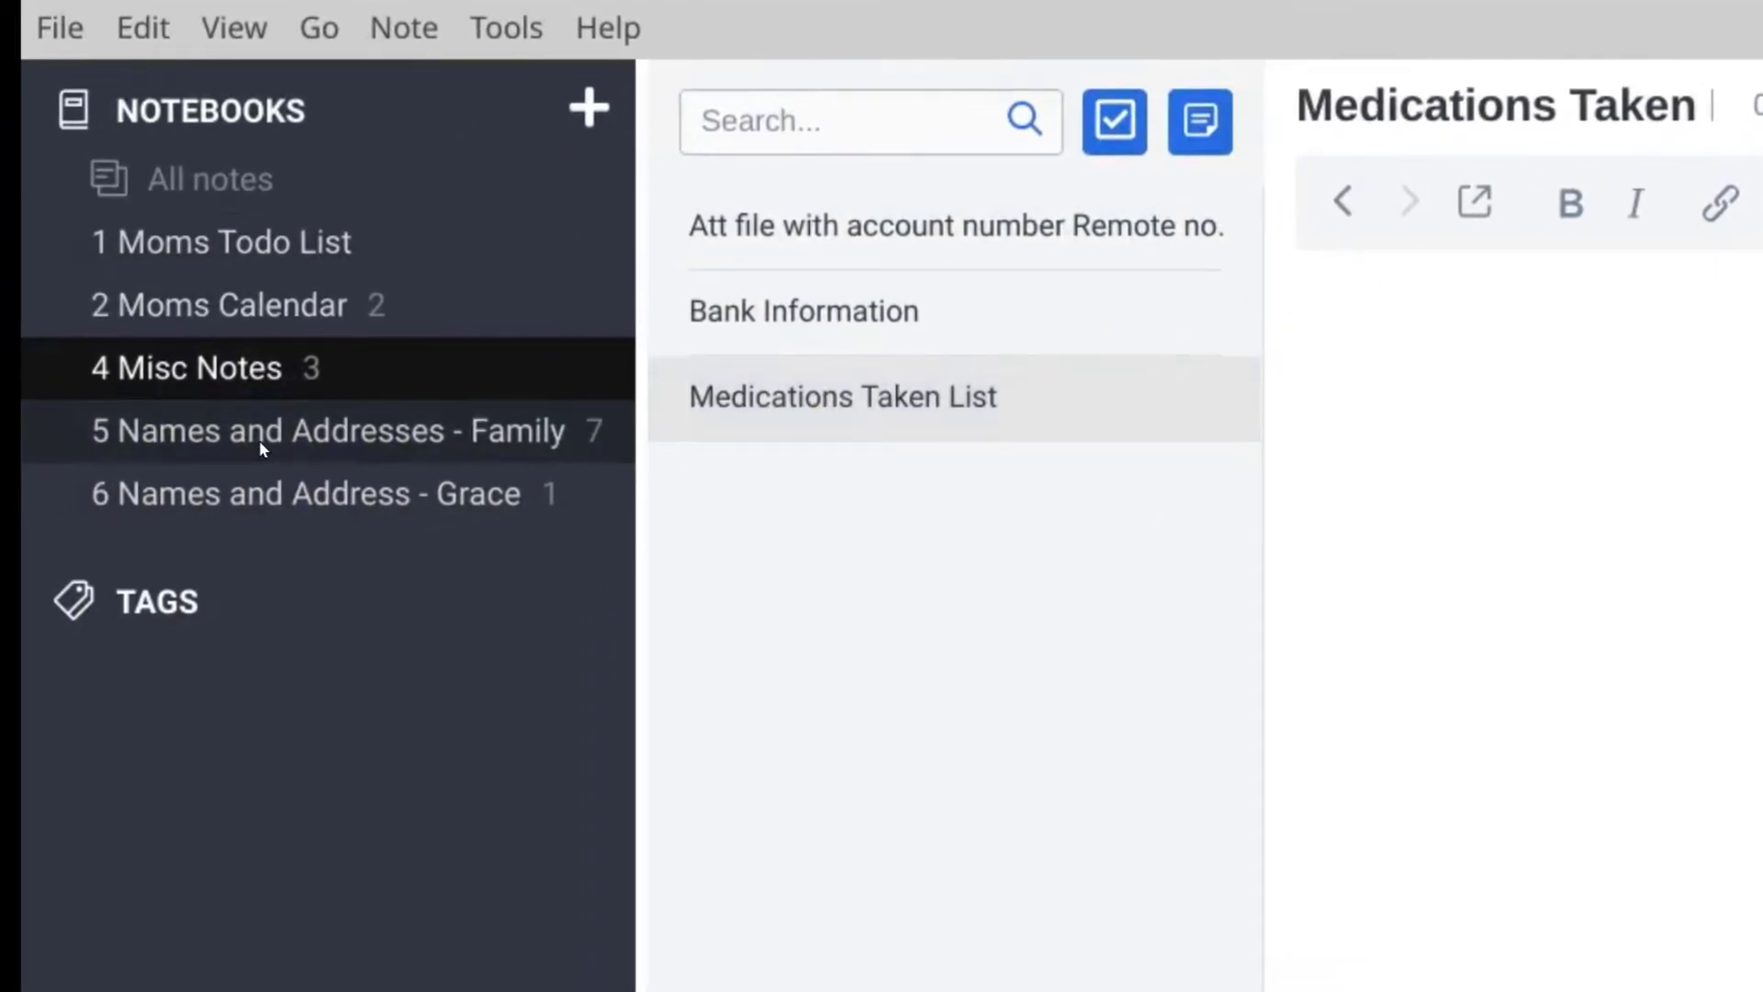
click(262, 446)
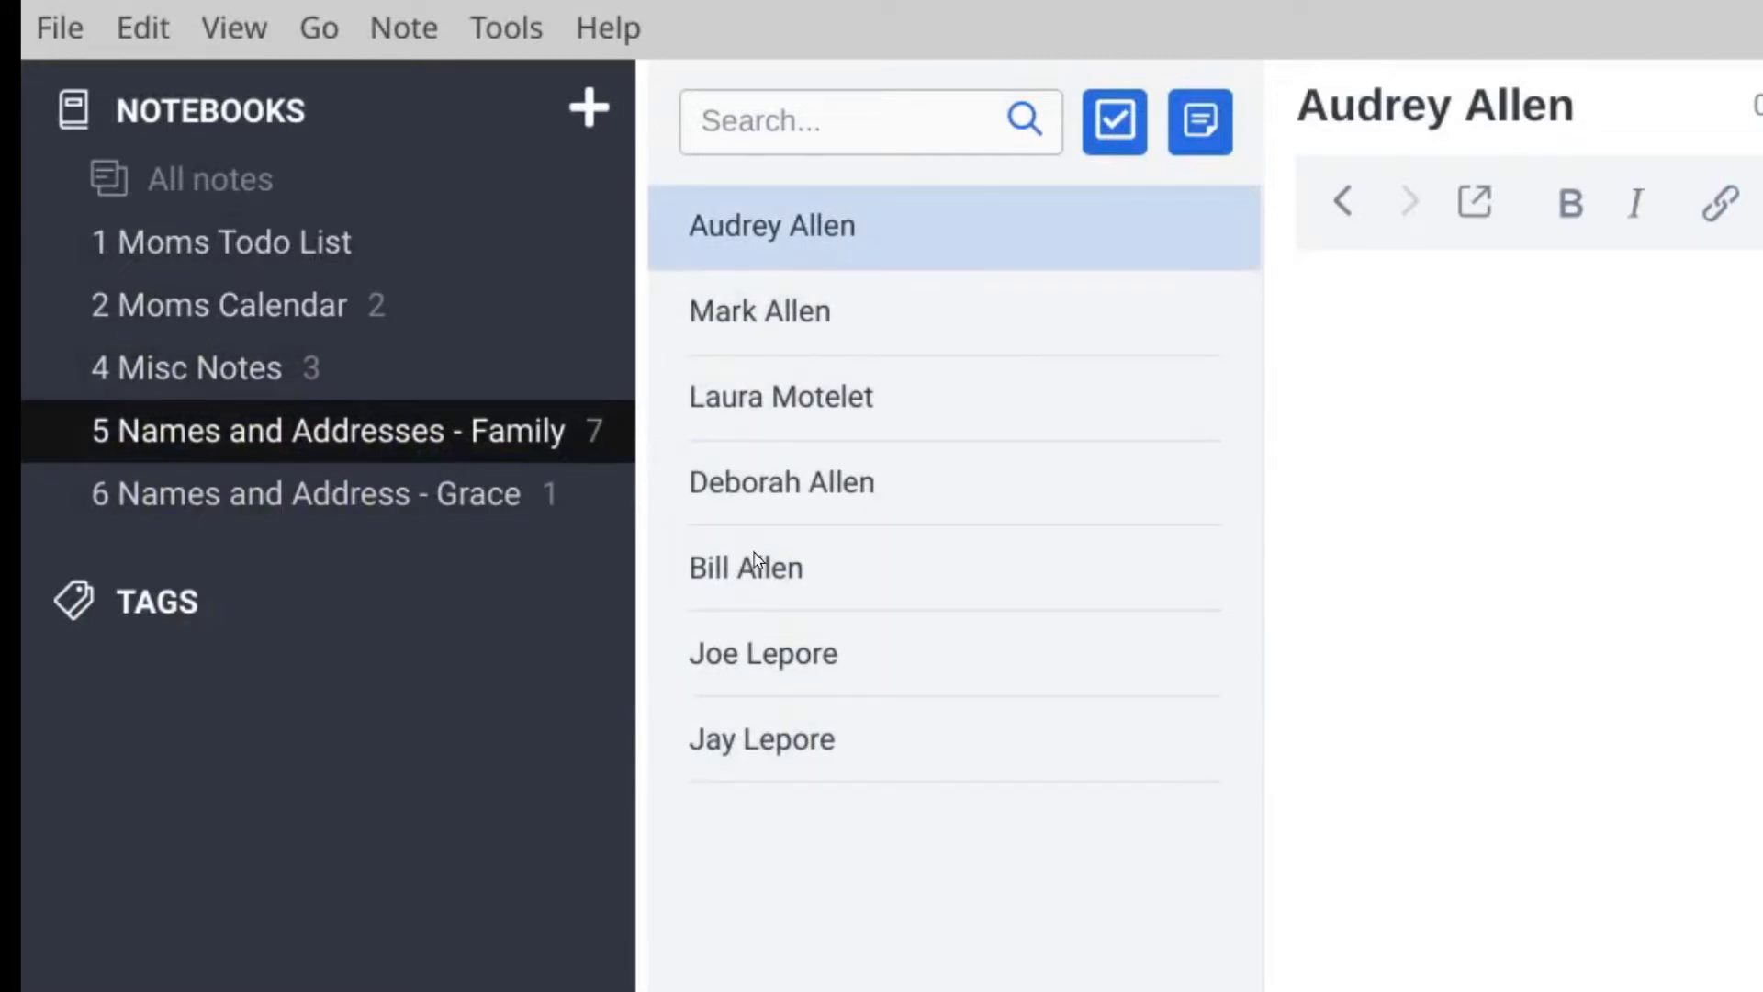
Step: In the last family contact note, add the contact's phone number on a new line below the address
click(776, 739)
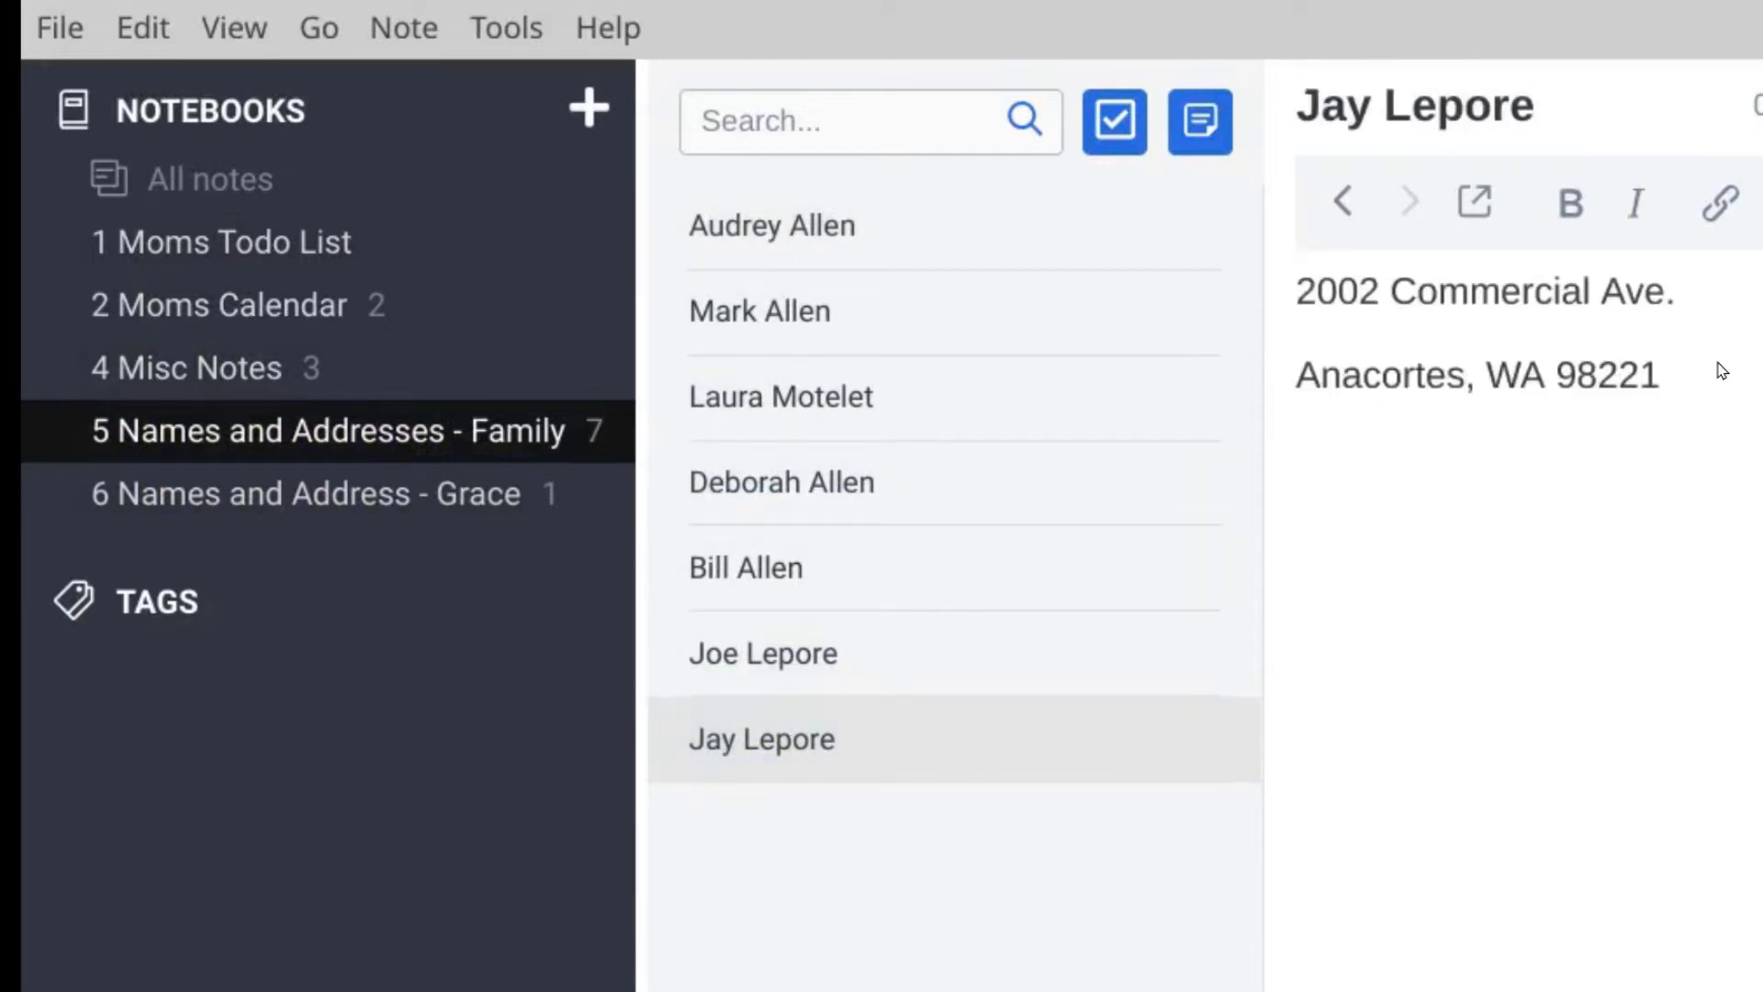
click(1682, 401)
key(Return)
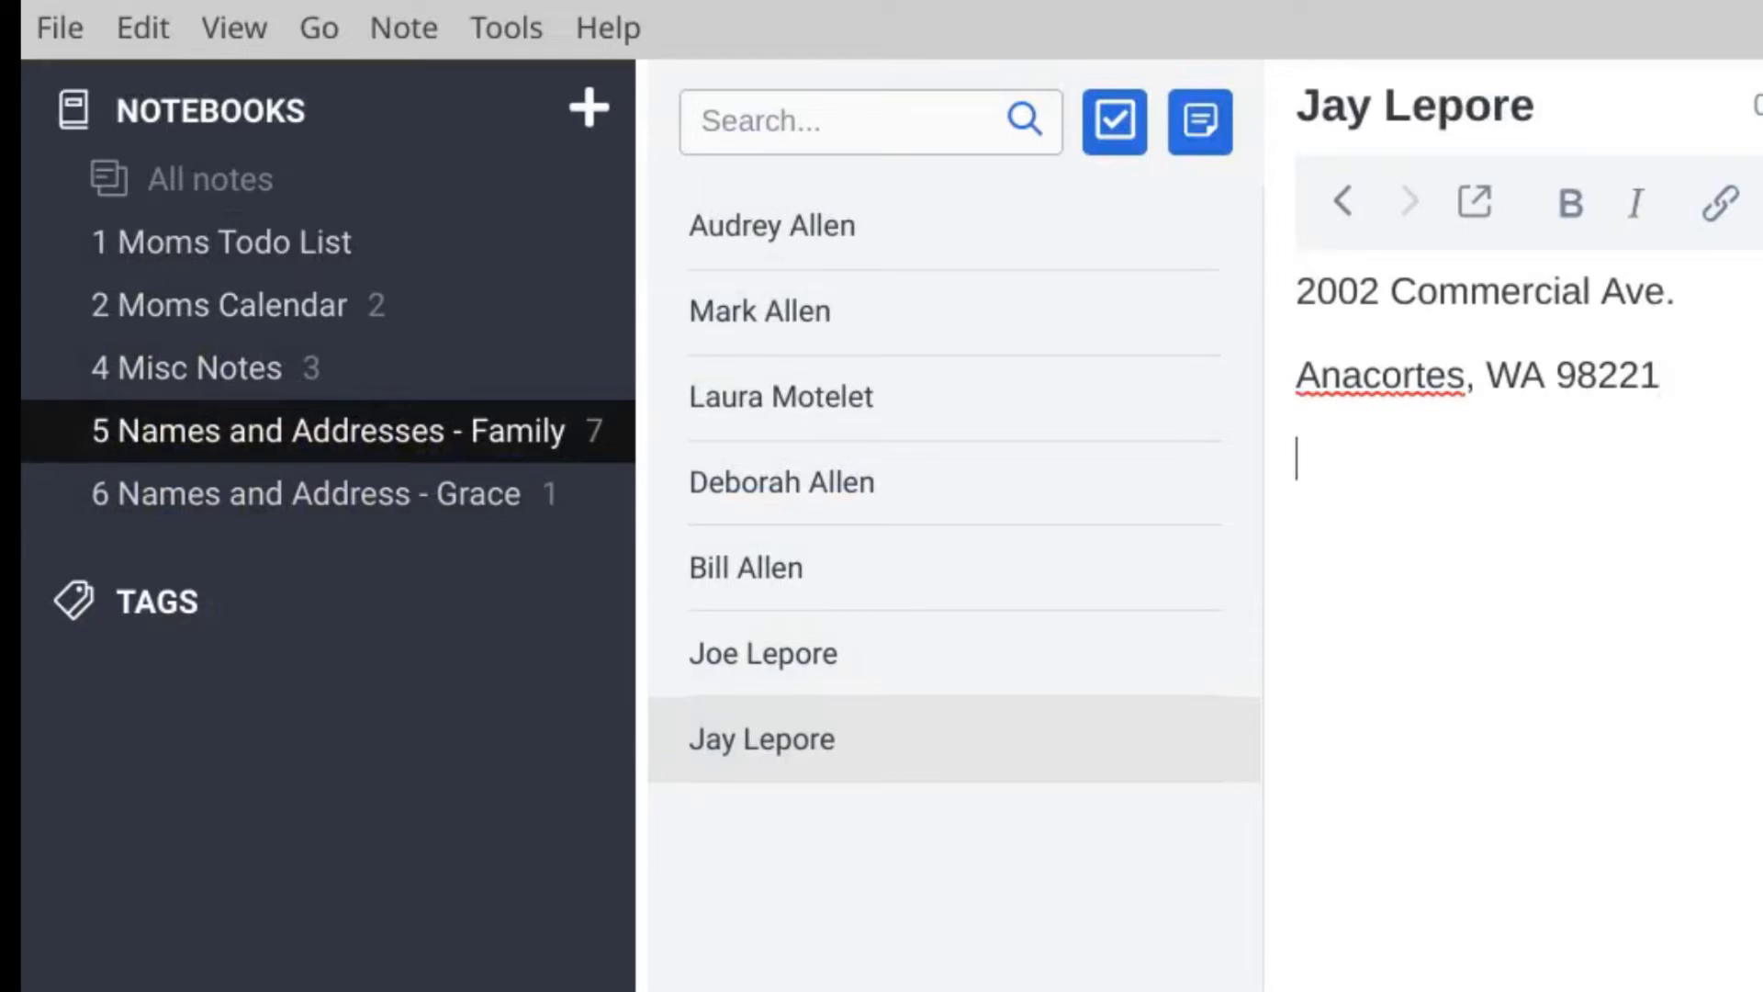
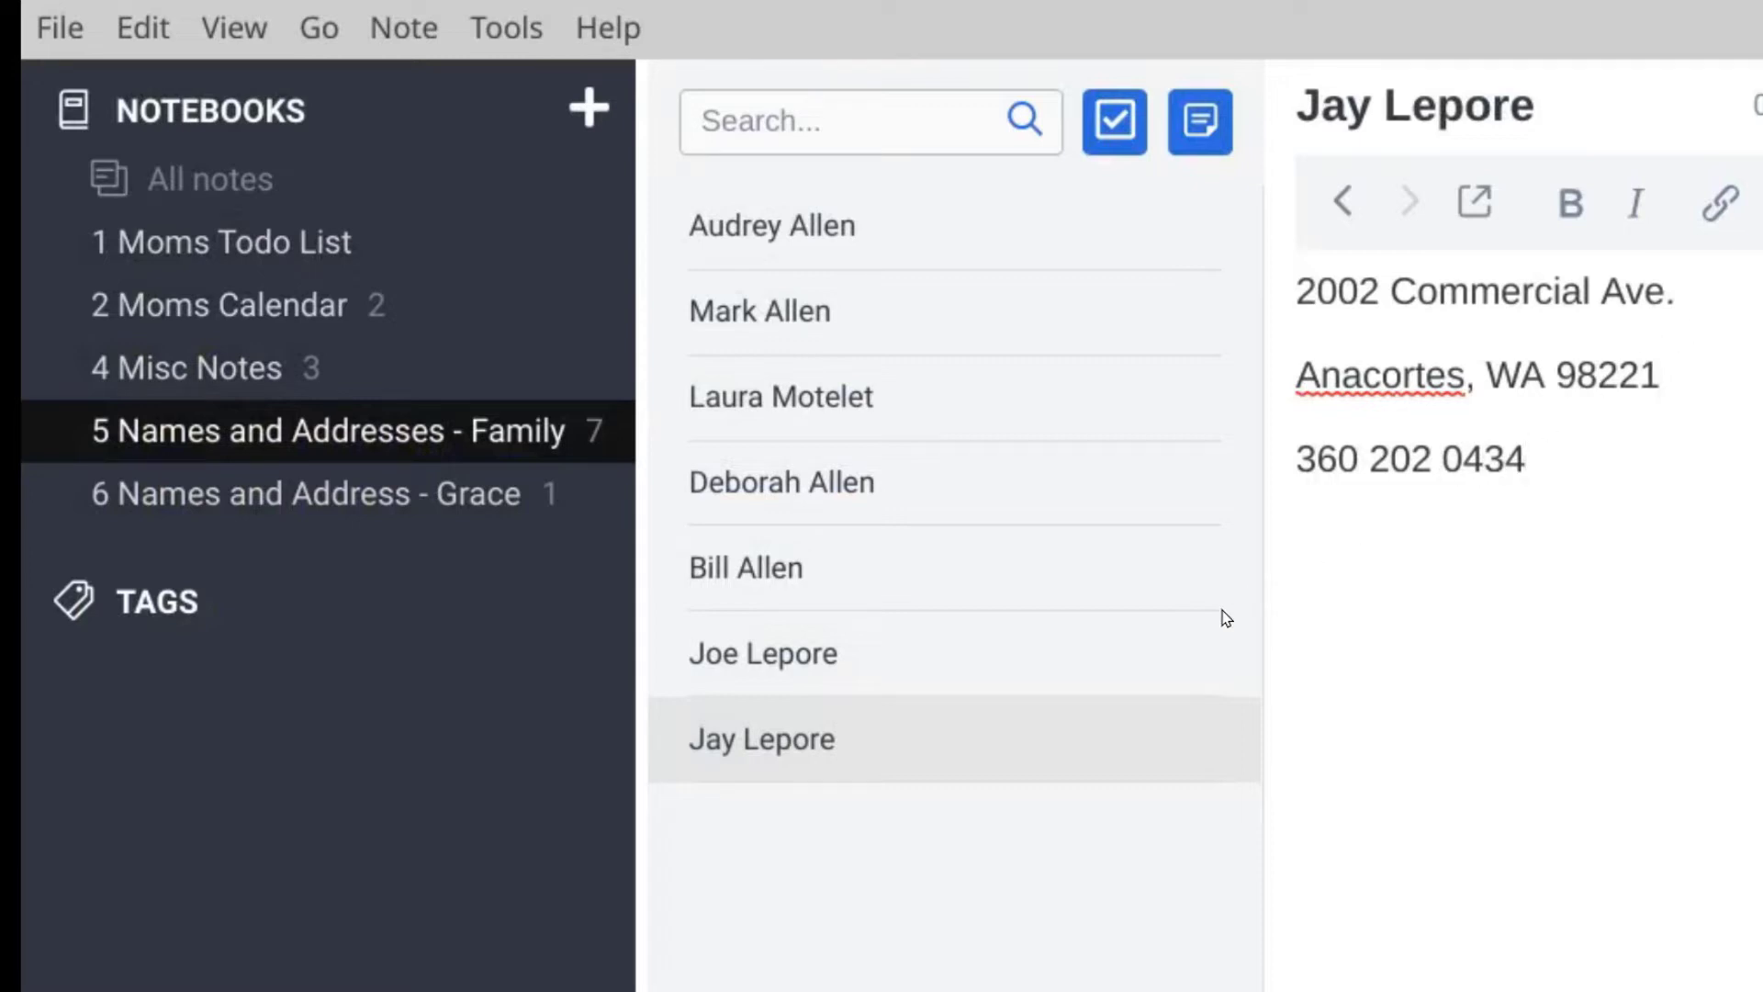
Step: Browse the other contact notes, then return to the note with the new phone number
click(782, 668)
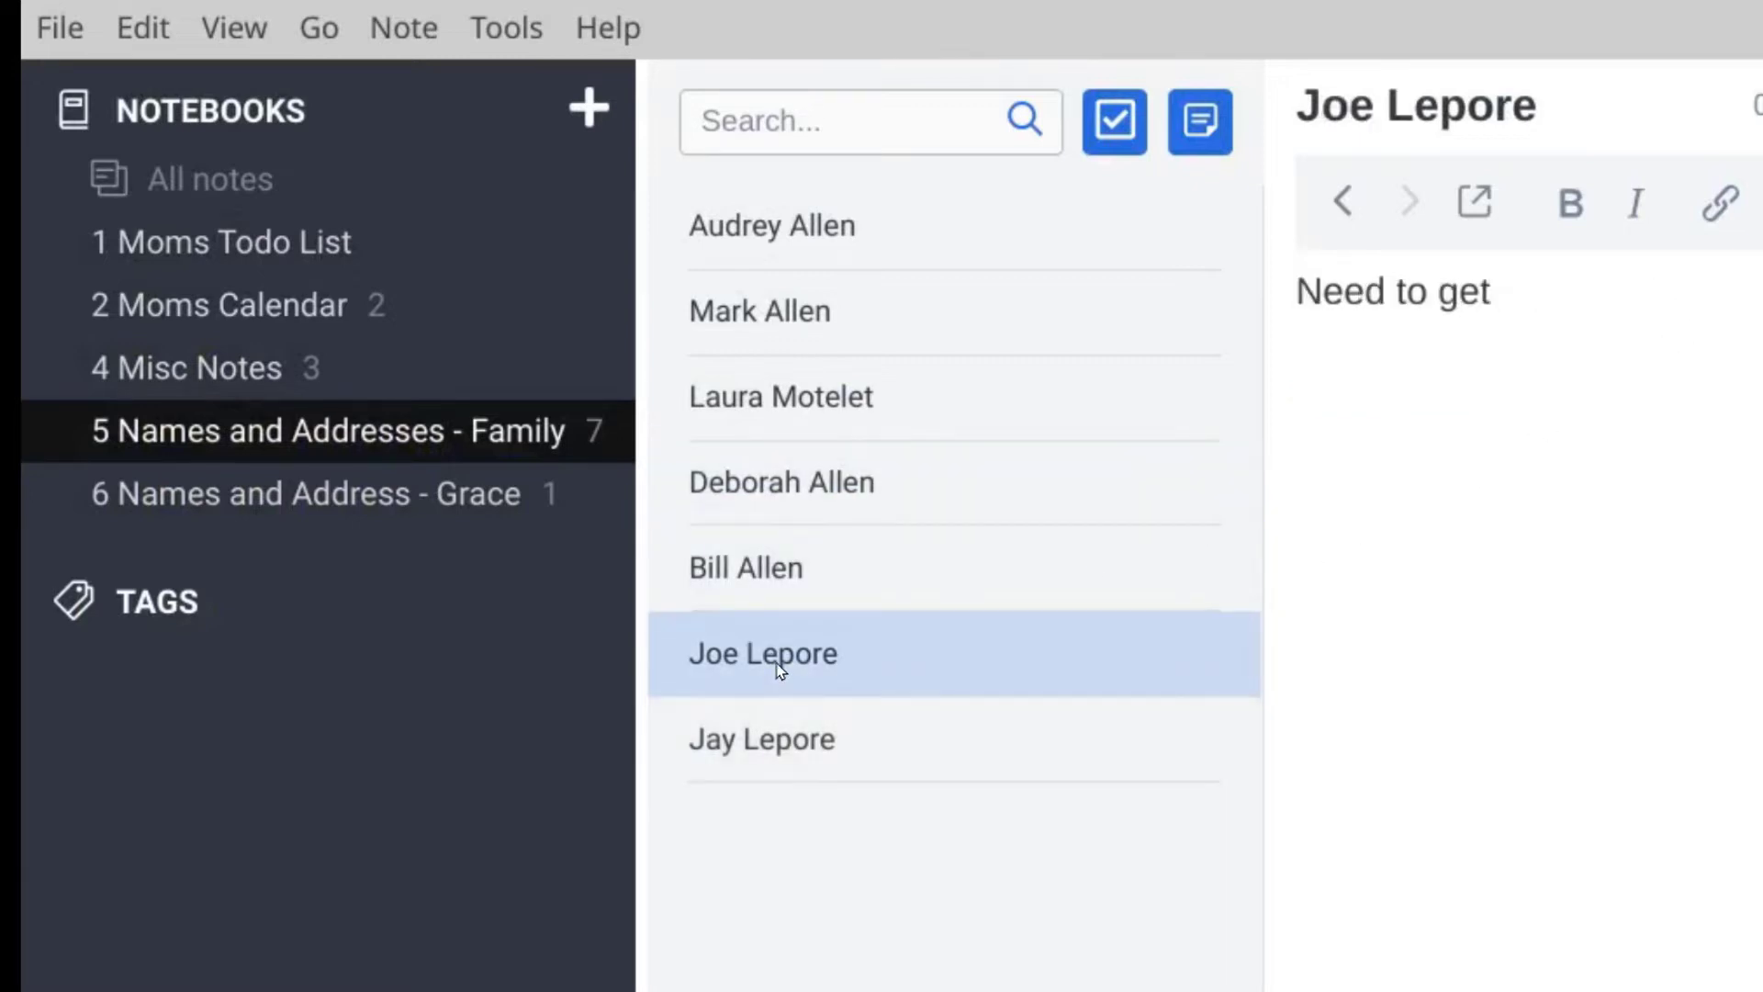
click(808, 572)
click(818, 480)
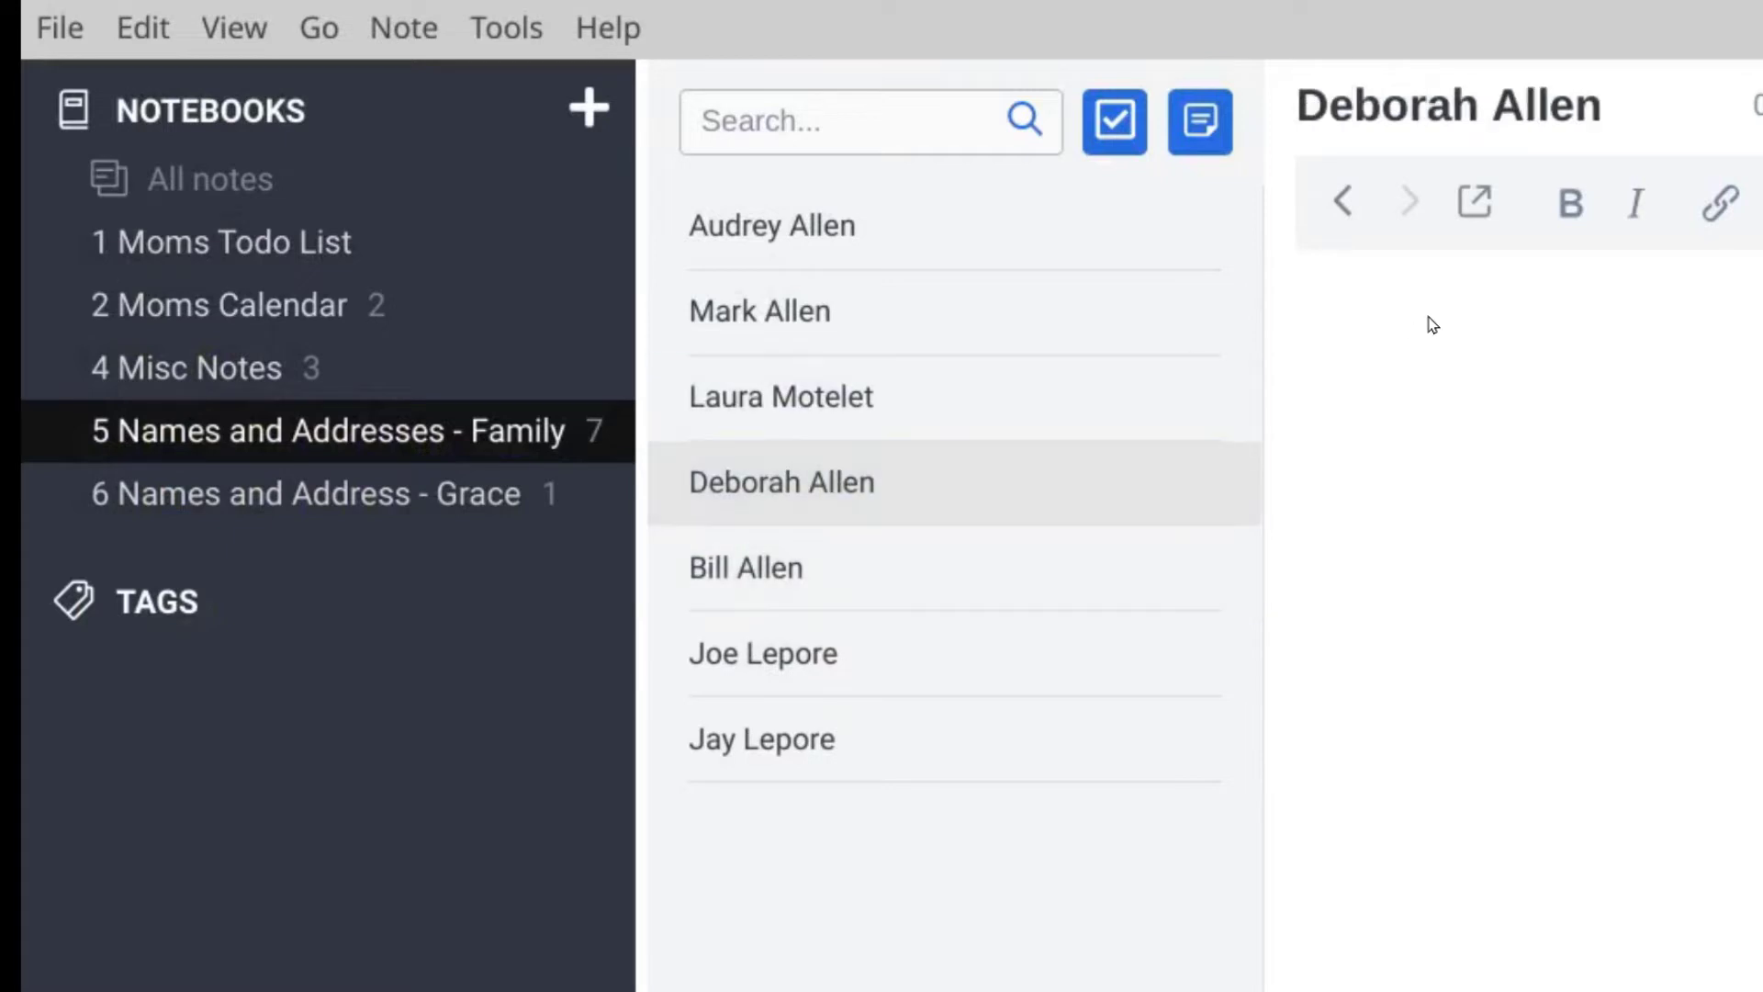
click(1395, 463)
click(811, 753)
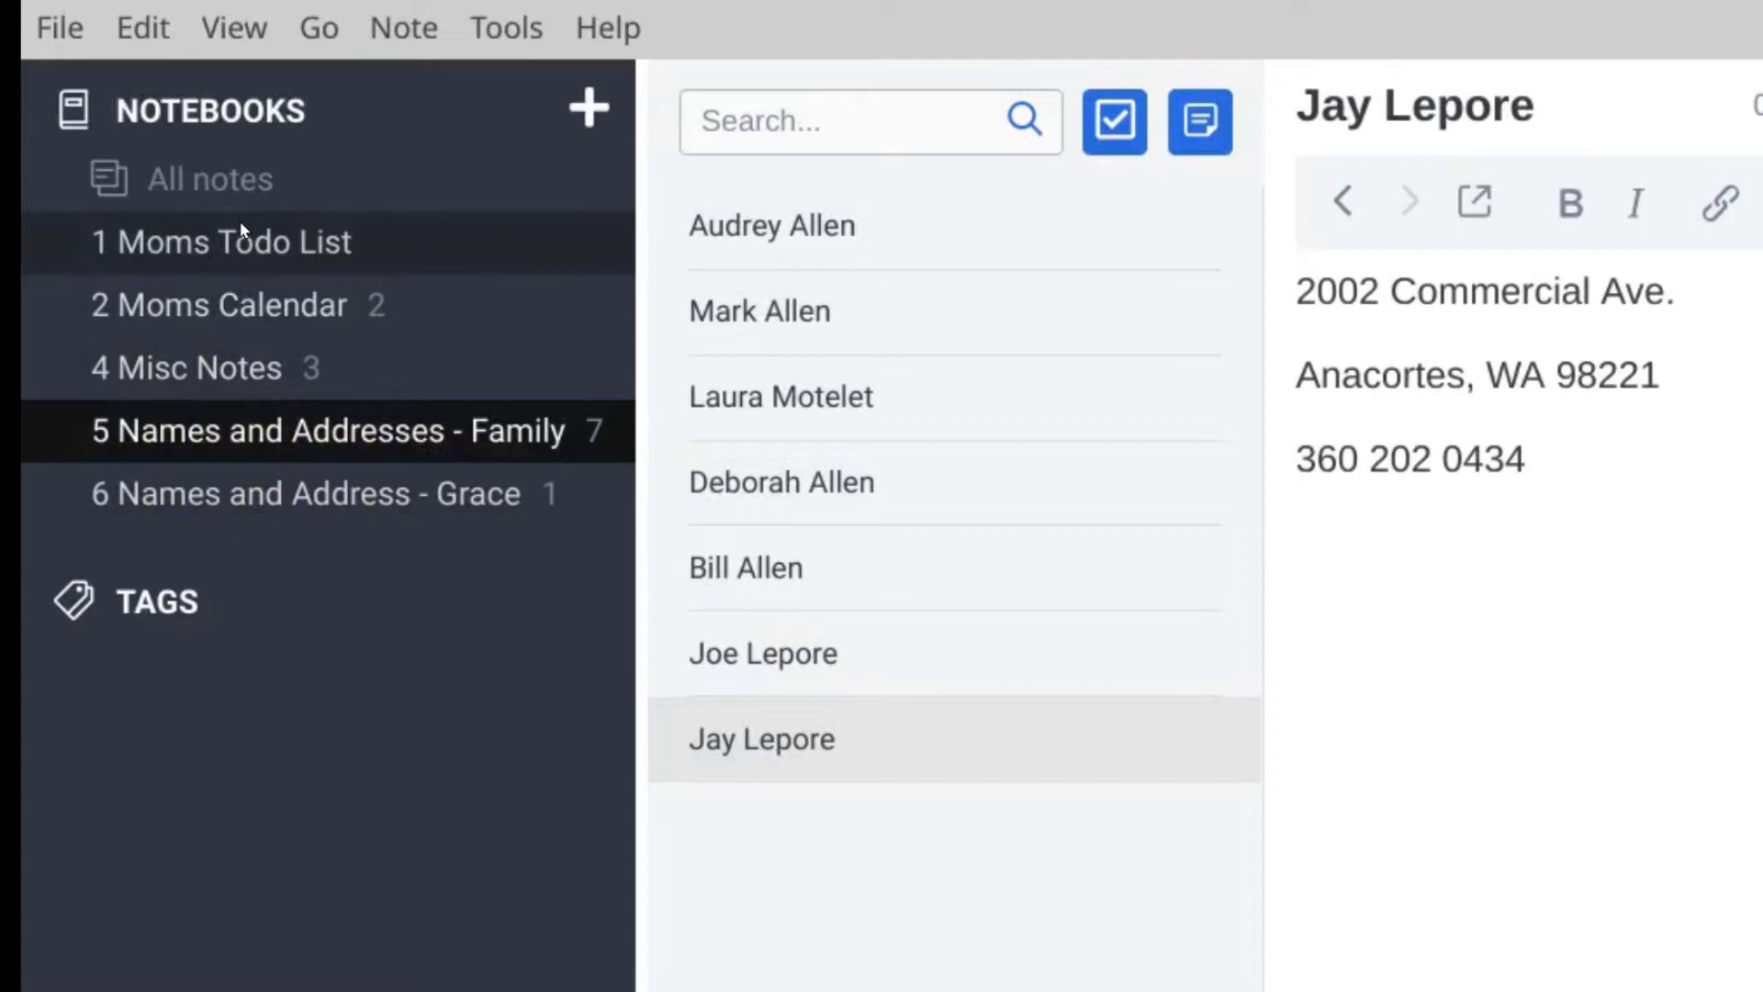
Step: Create the to-do 'Something to do' in Moms Todo List with three 'asdf' body lines
click(186, 245)
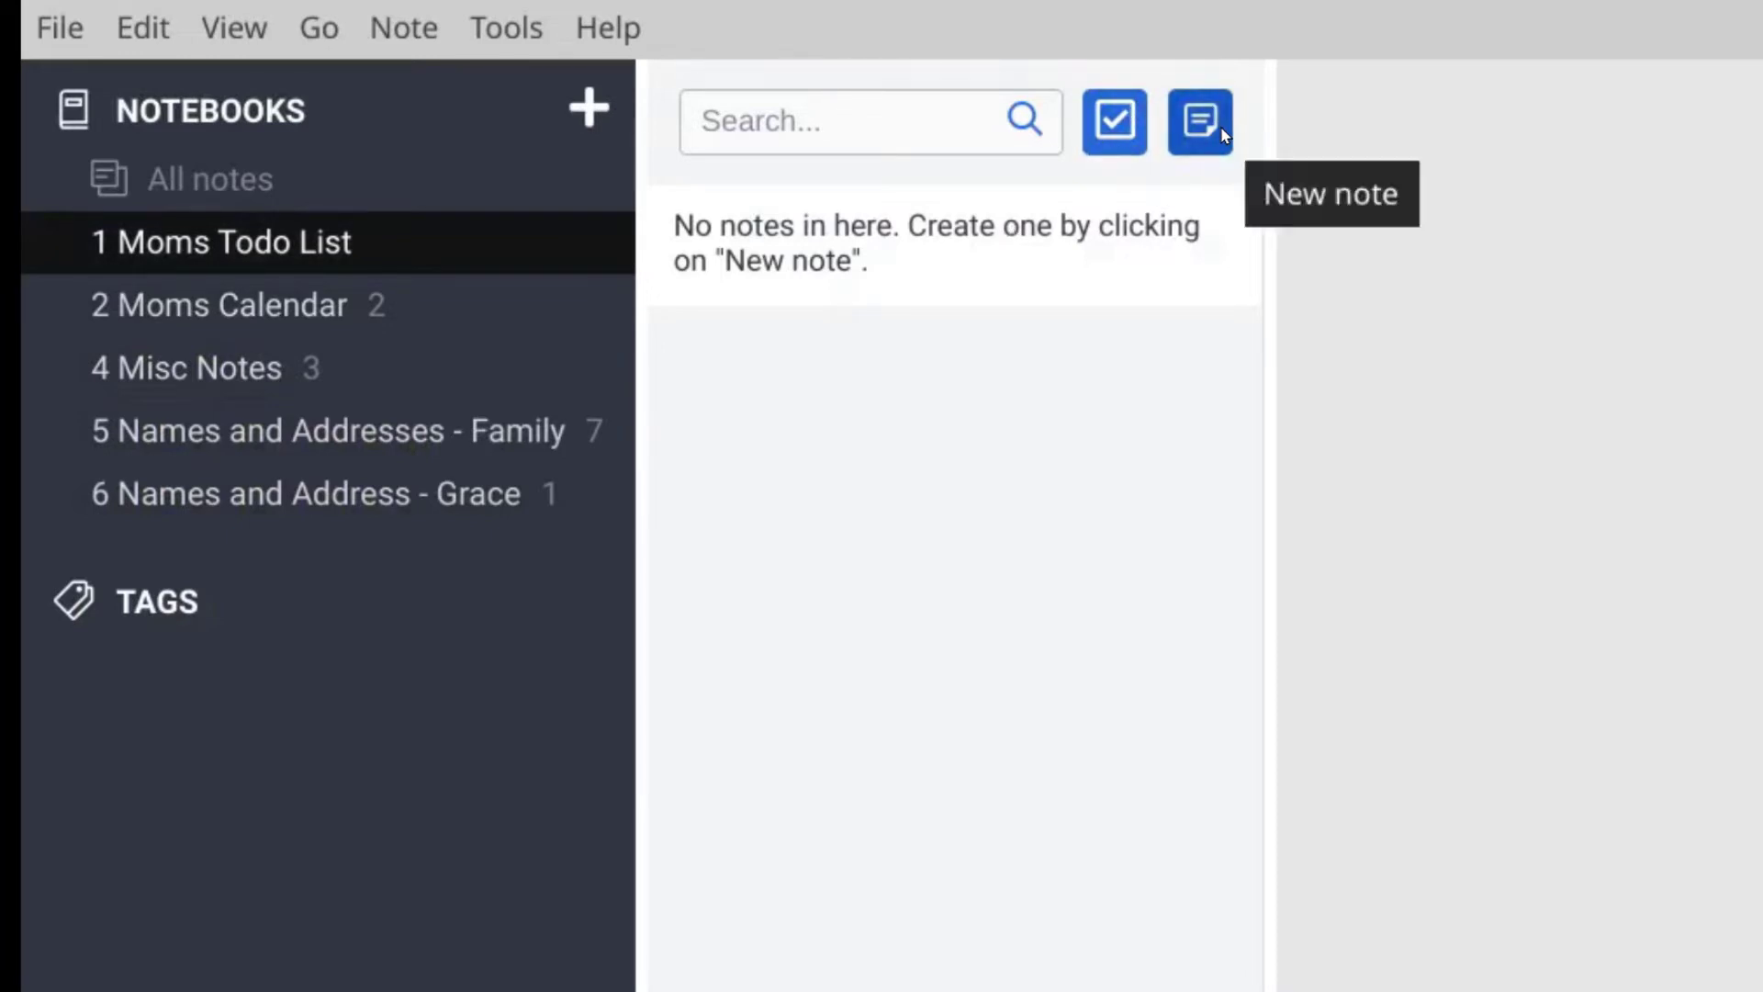
click(1122, 131)
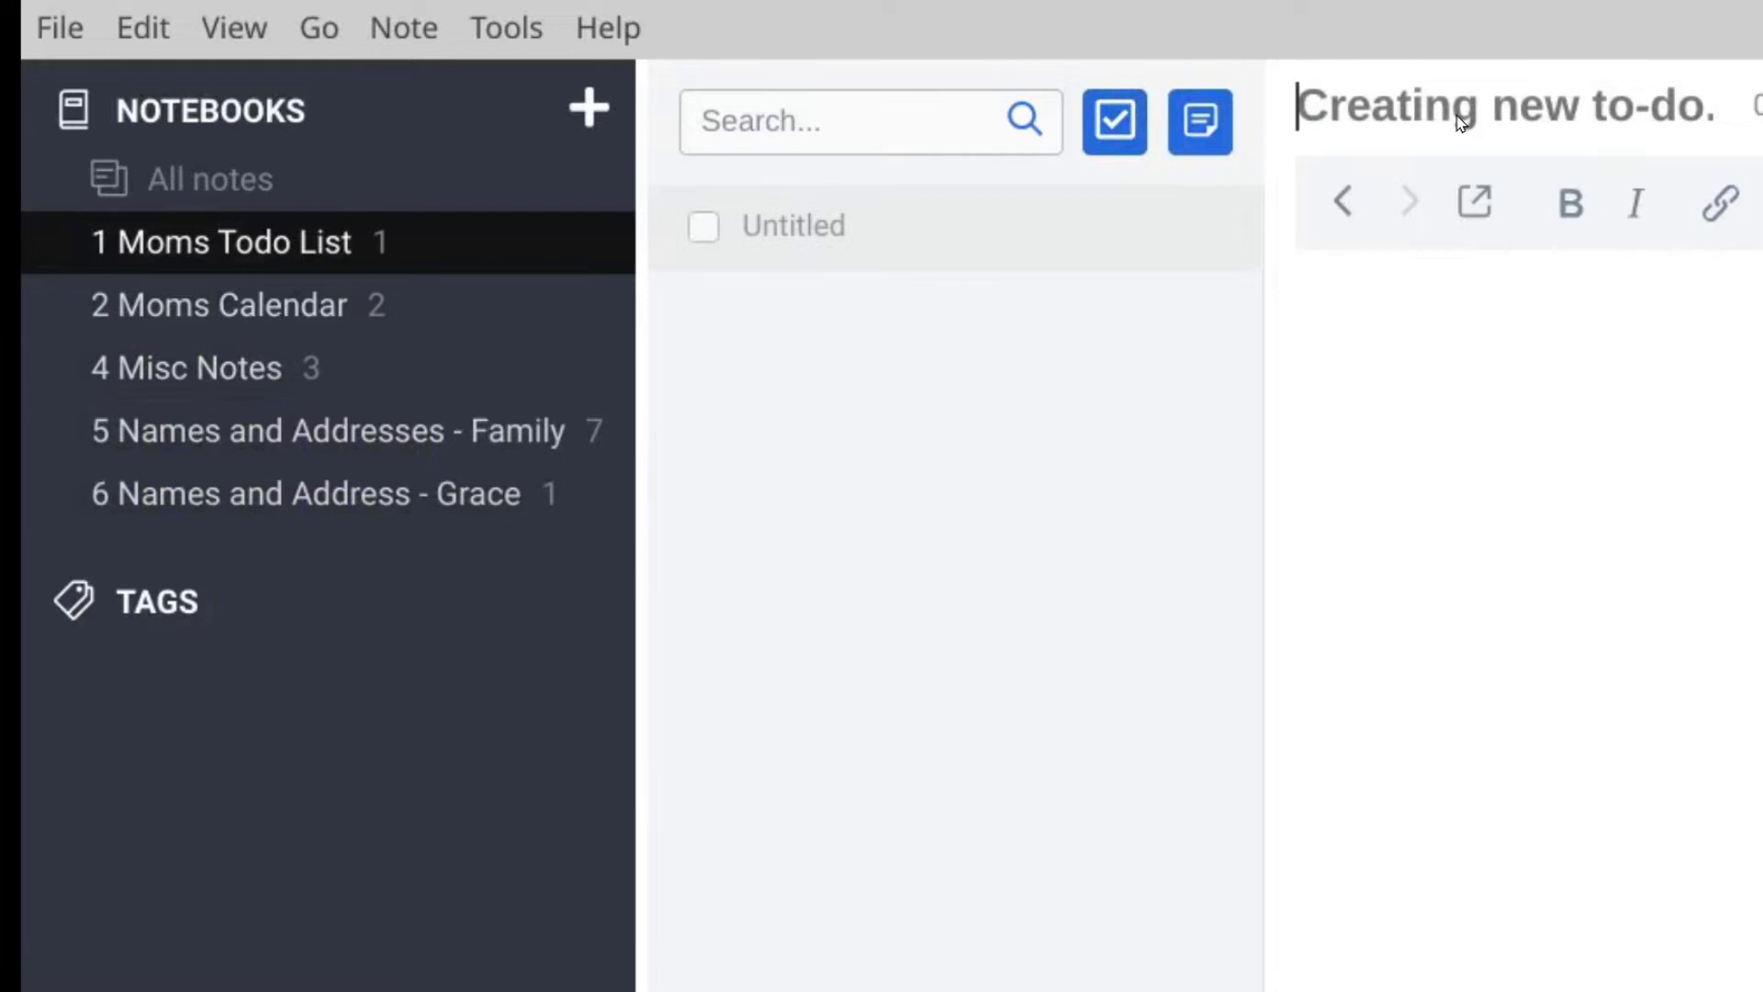
text(So)
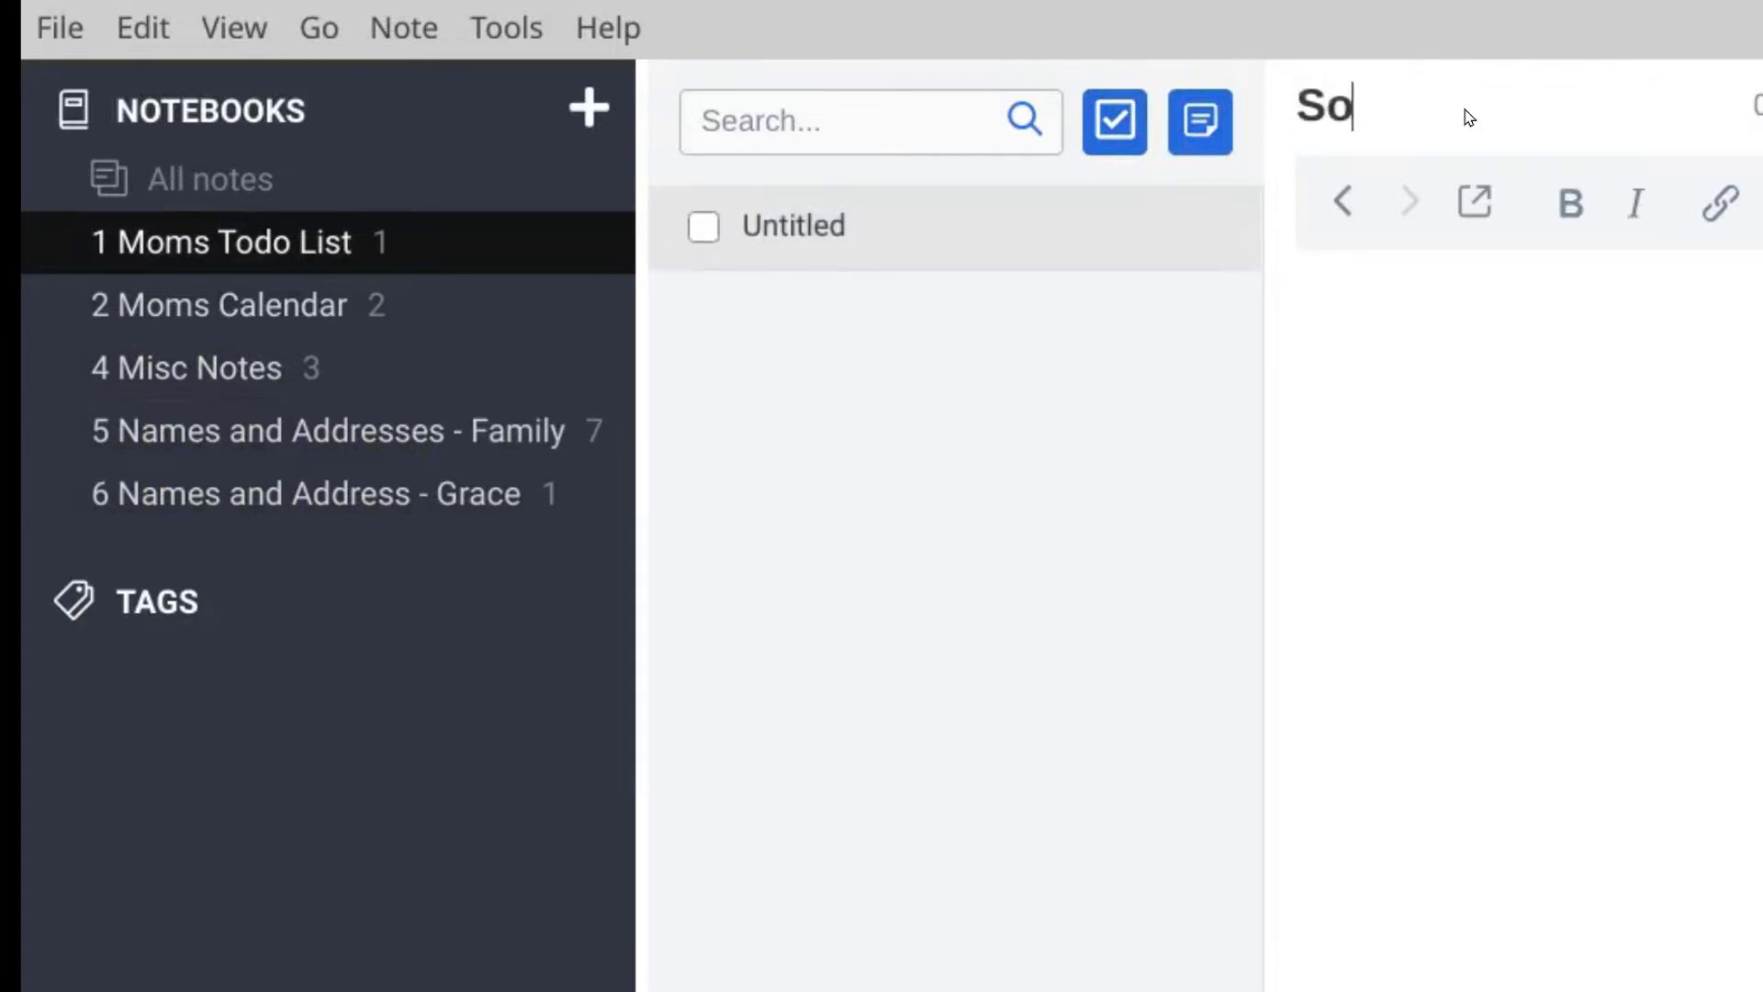
text(mething to do)
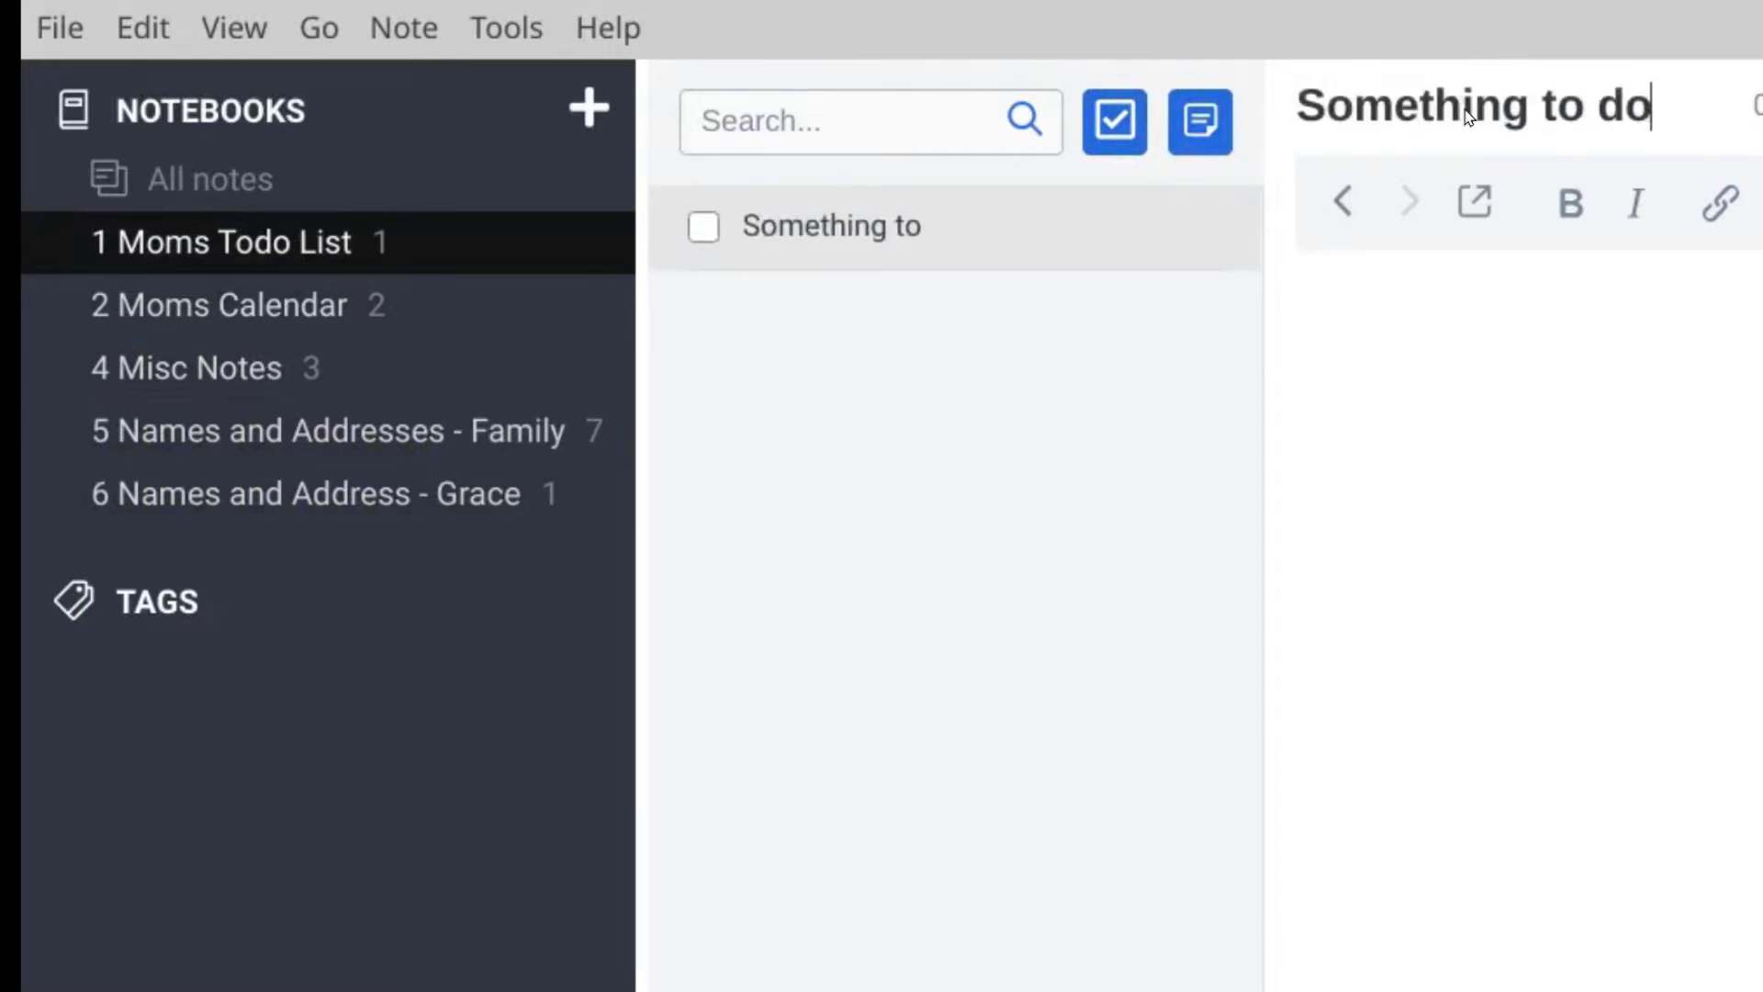
key(Tab)
text(asdf)
key(Return)
text(asdf)
key(Return)
text(asdf)
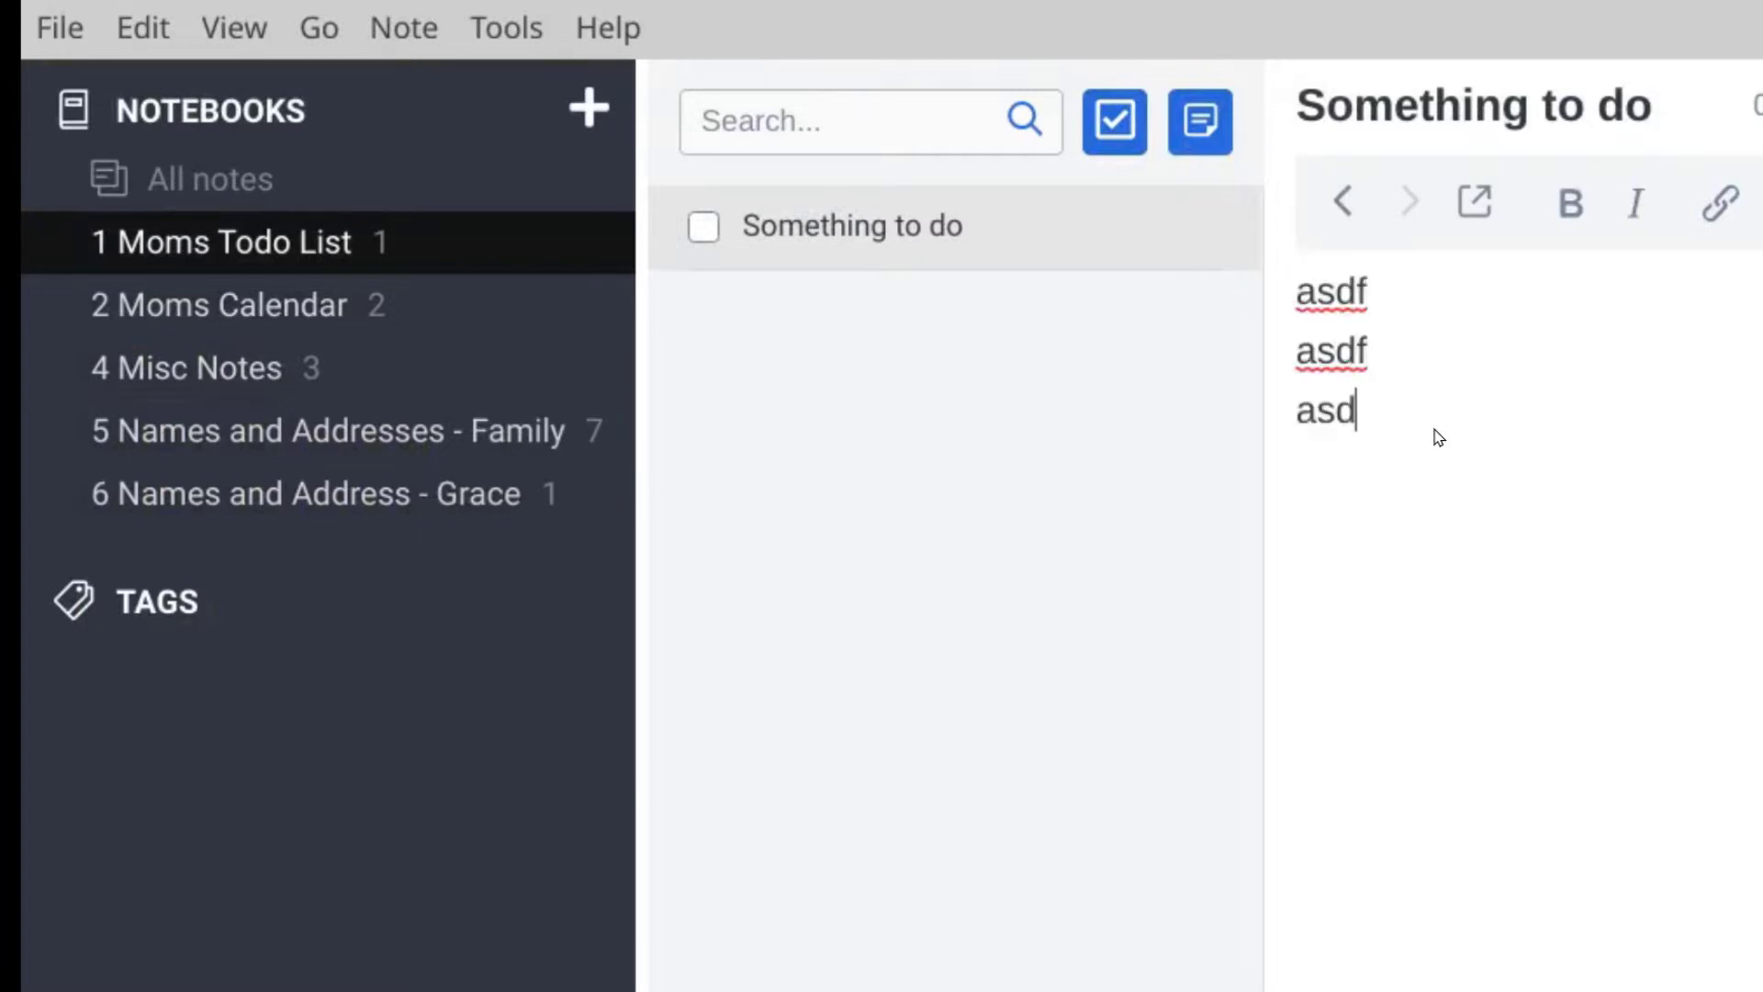
key(Return)
Step: Add a second to-do titled 'asdfasdf' with 'asdfasdf' as its body
click(1121, 116)
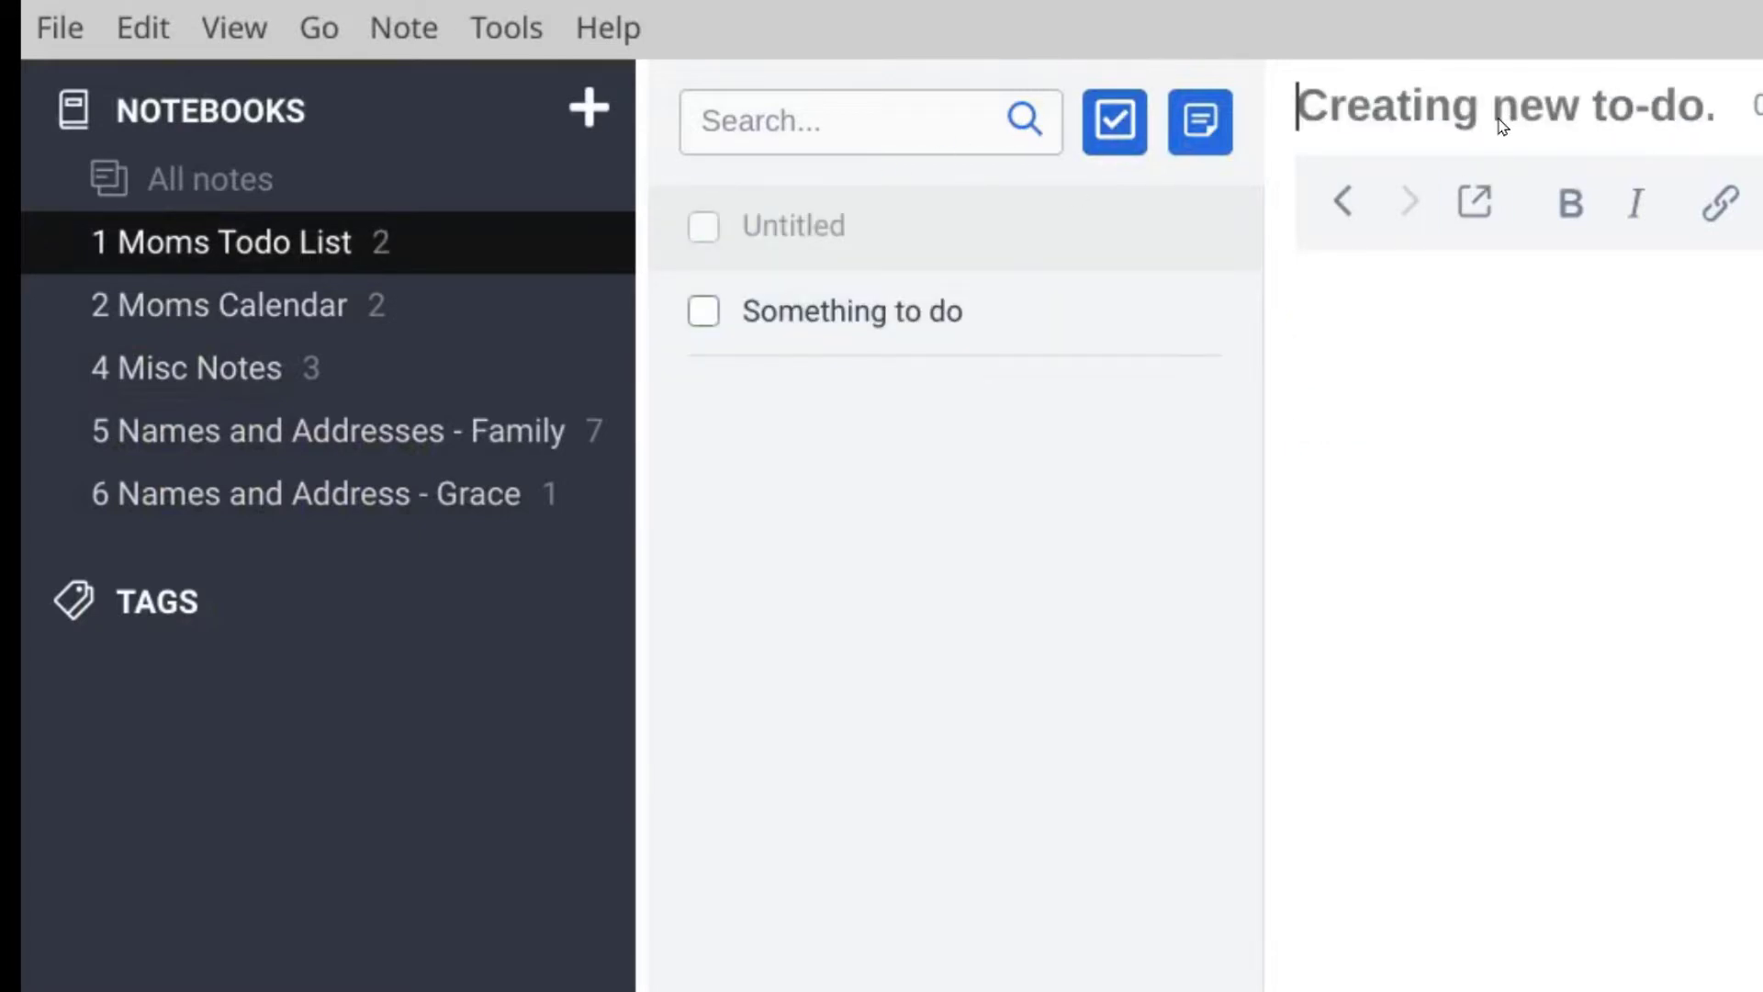
text(asdfasdf)
click(1428, 408)
text(asdfasdf)
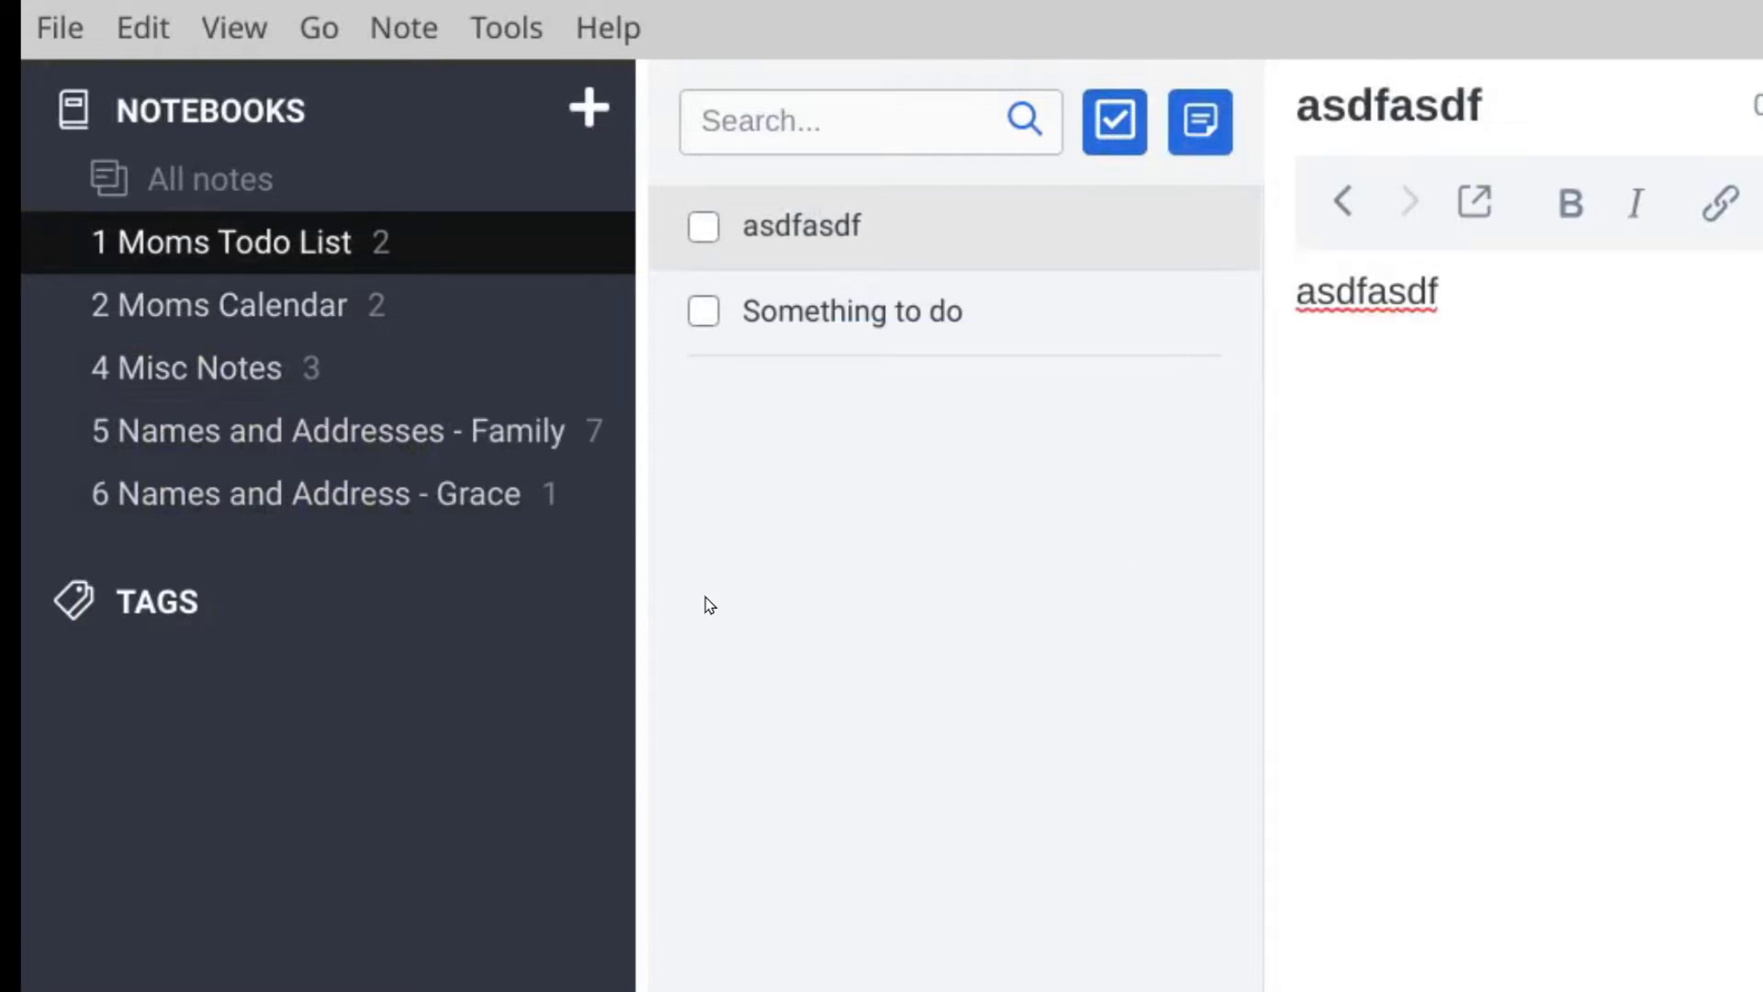
Step: Back in Moms Todo List, mark the asdfasdf to-do as done
click(248, 308)
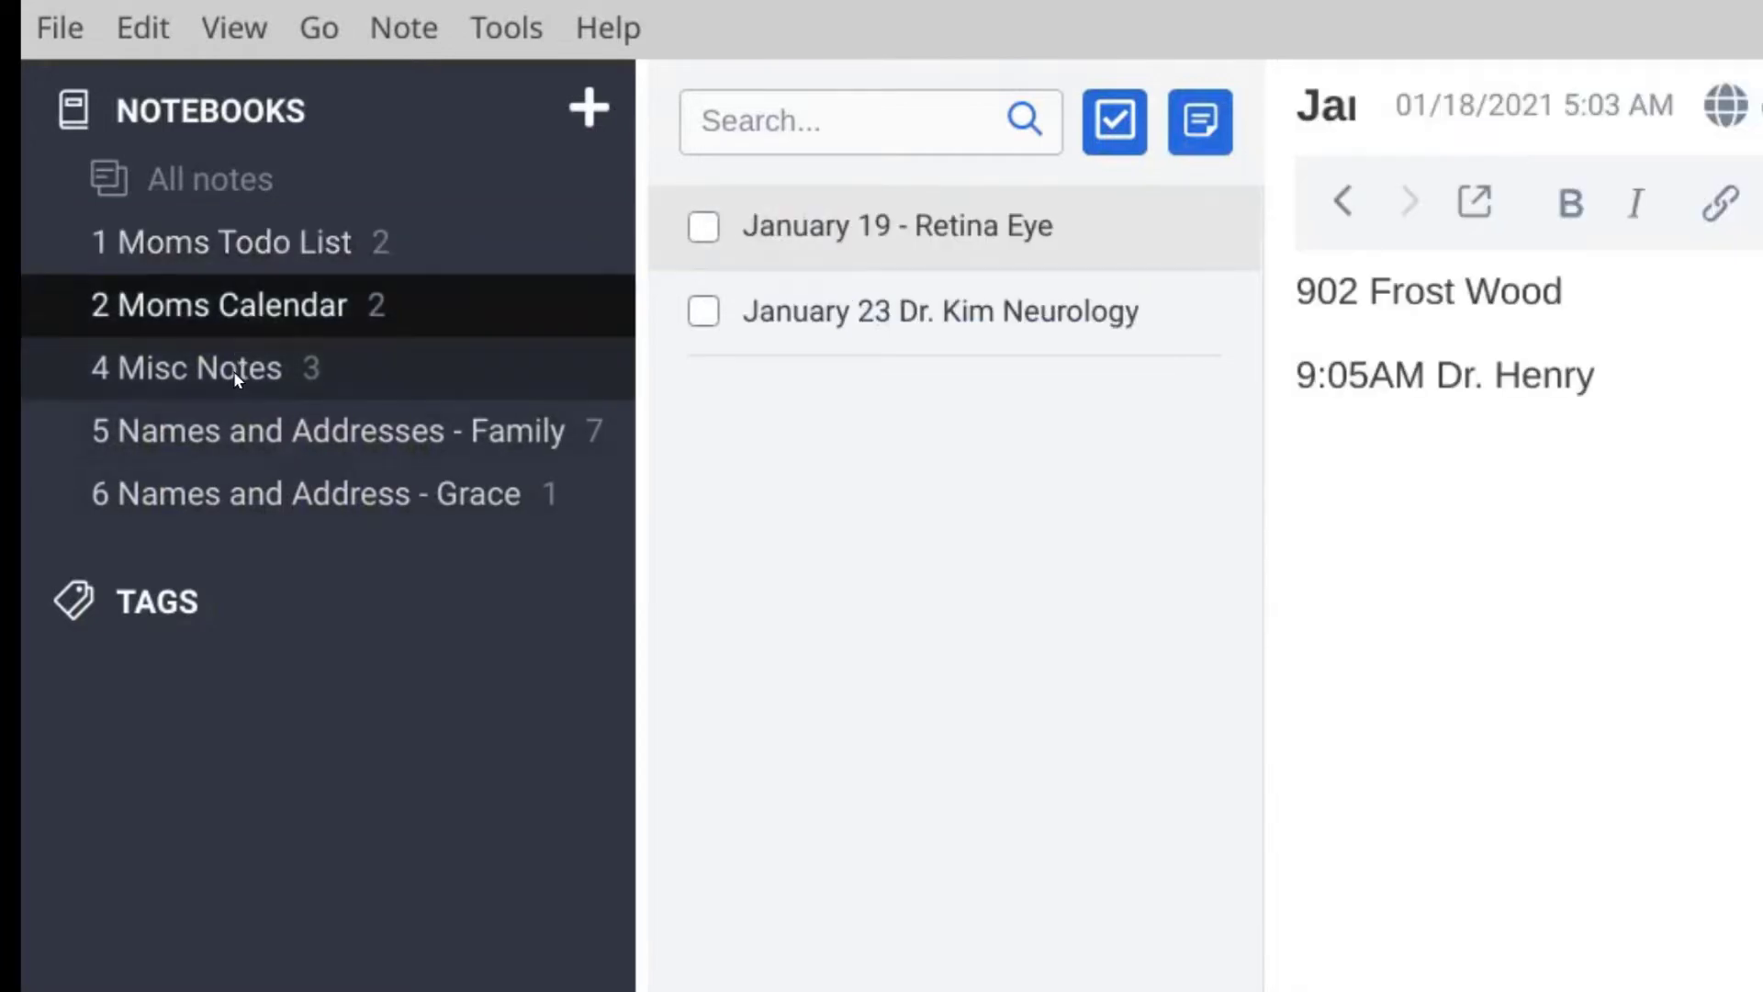
click(236, 375)
click(232, 241)
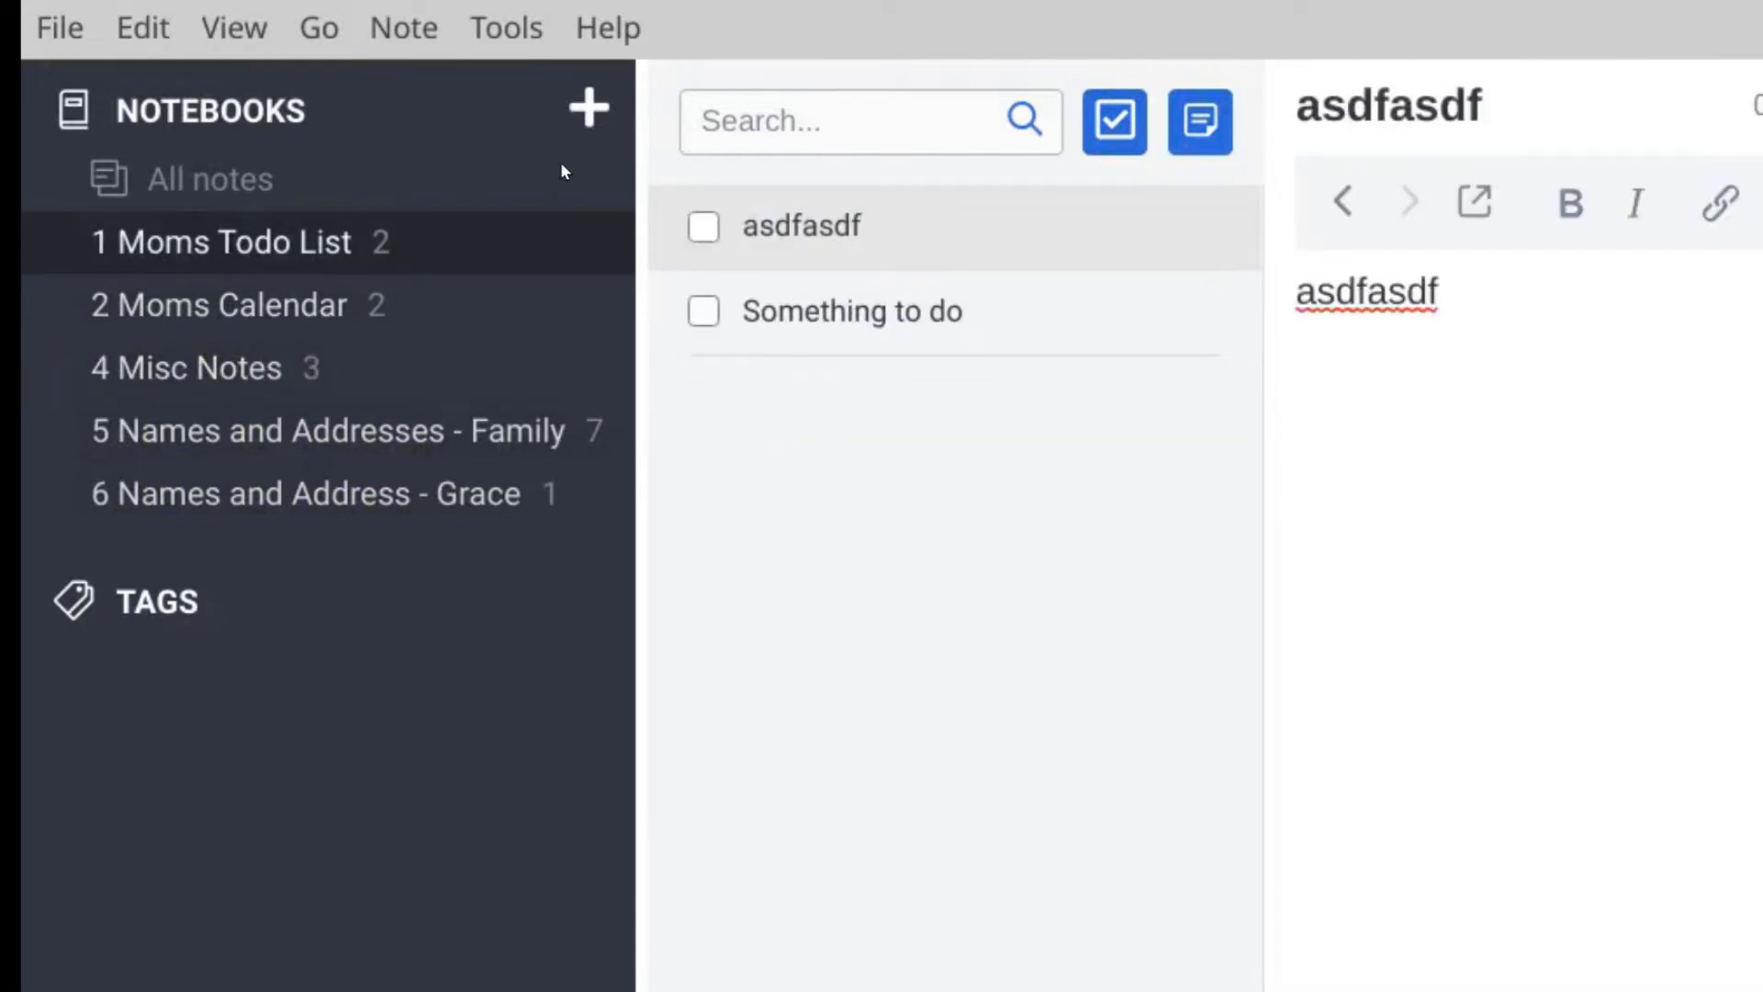
click(704, 227)
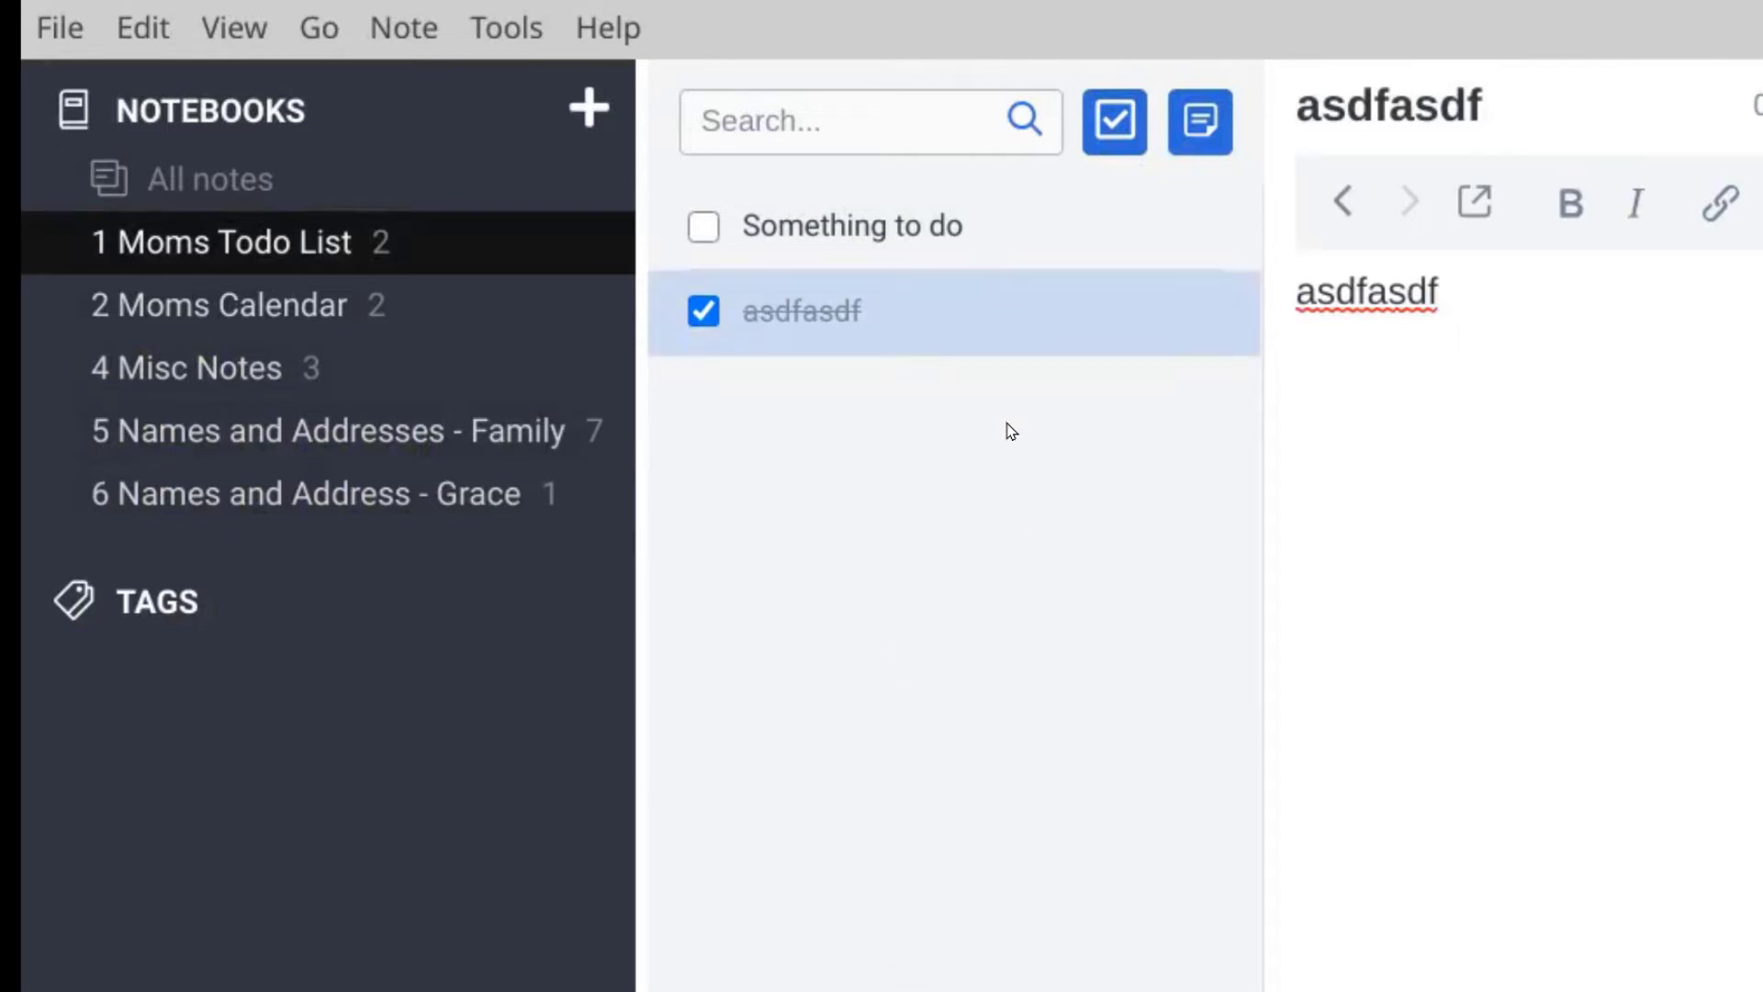
click(879, 235)
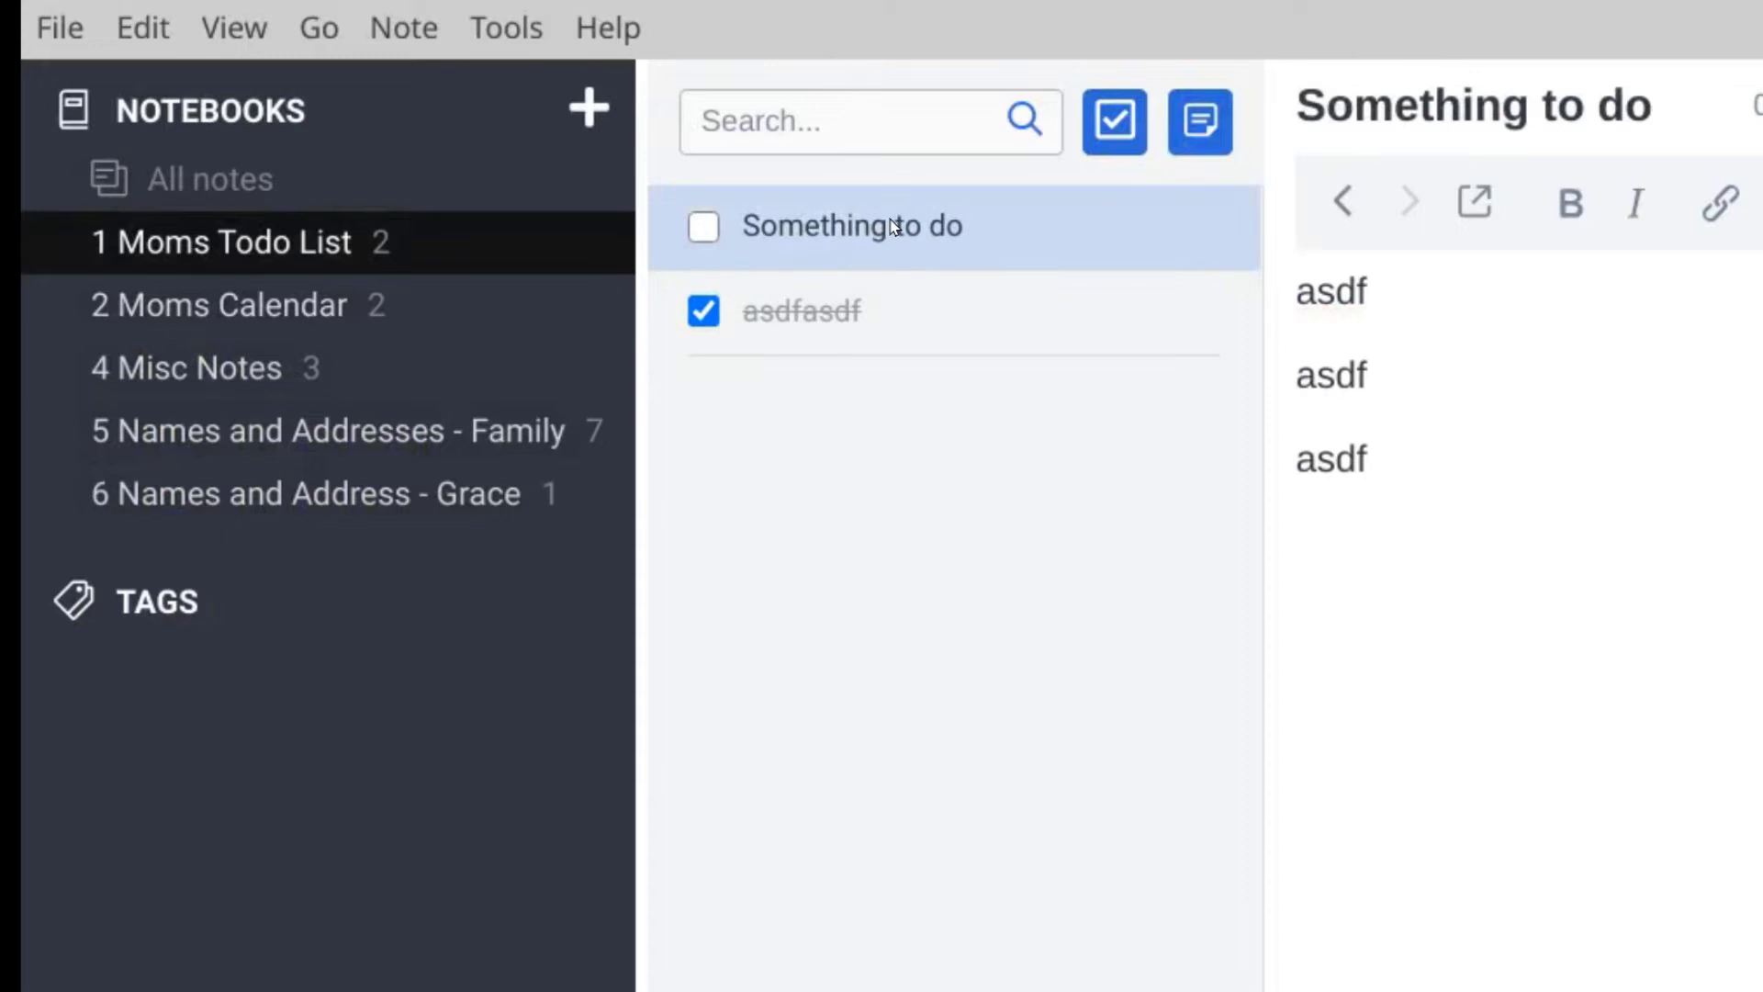
click(836, 332)
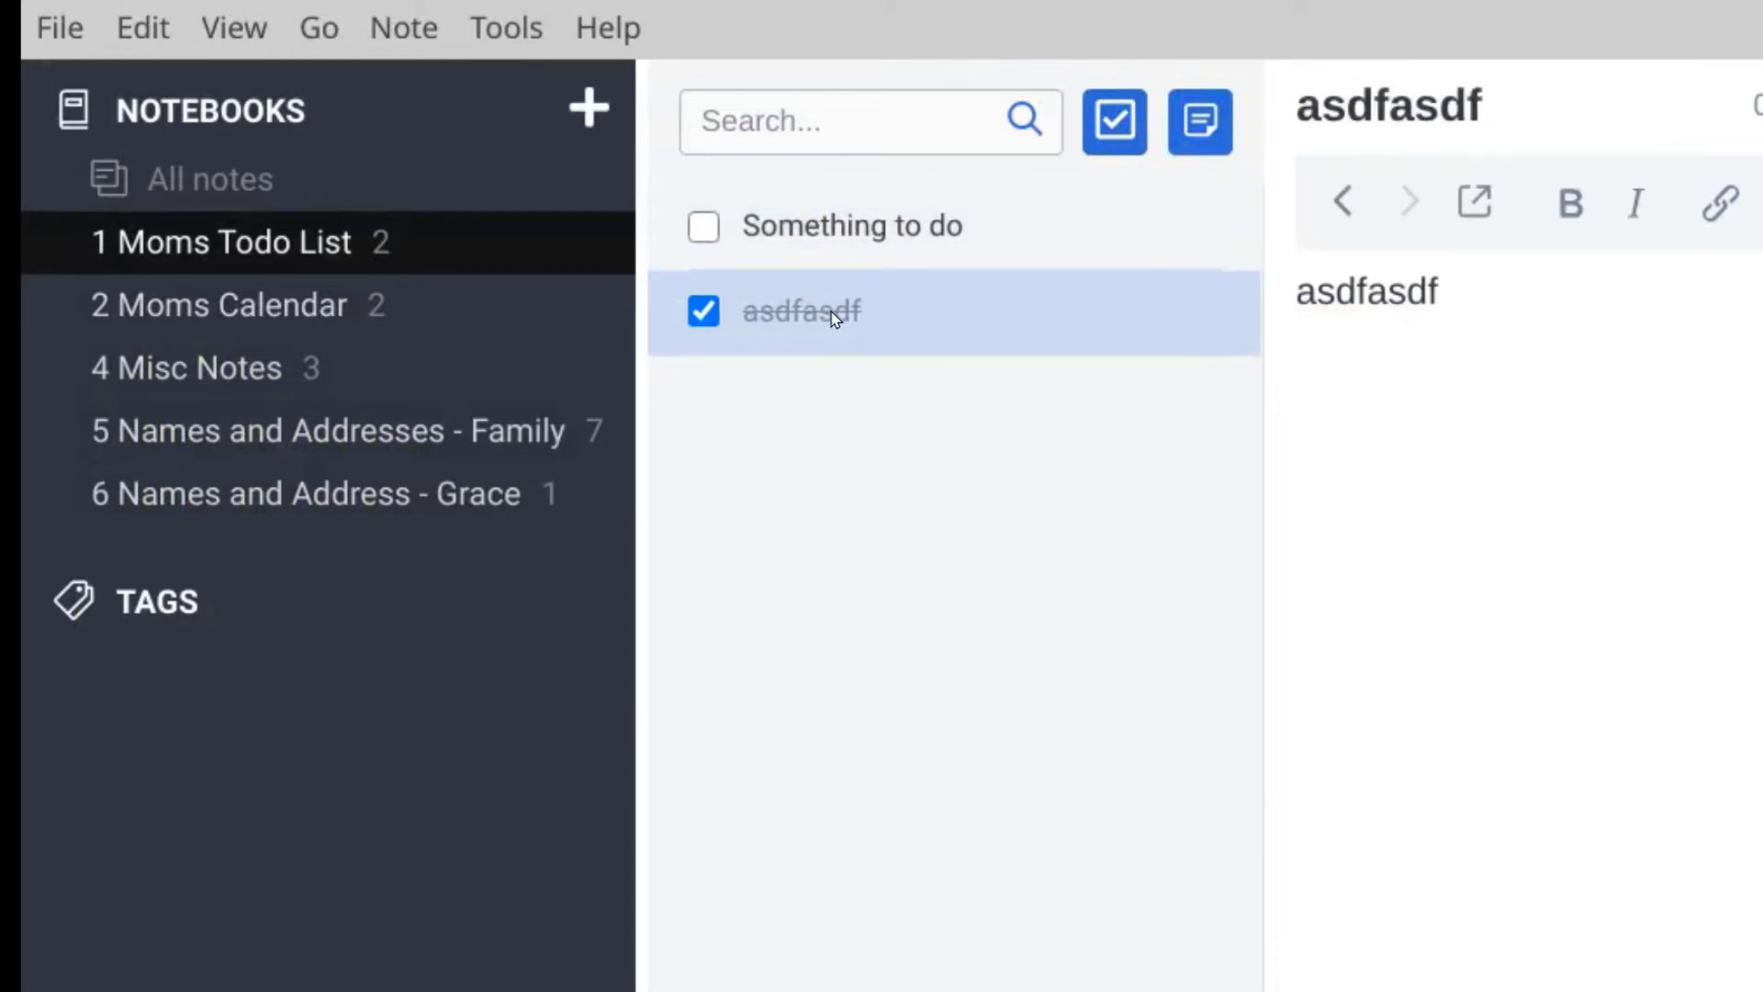
Step: Delete the asdfasdf and Something to do to-dos, confirming each deletion
right_click(834, 317)
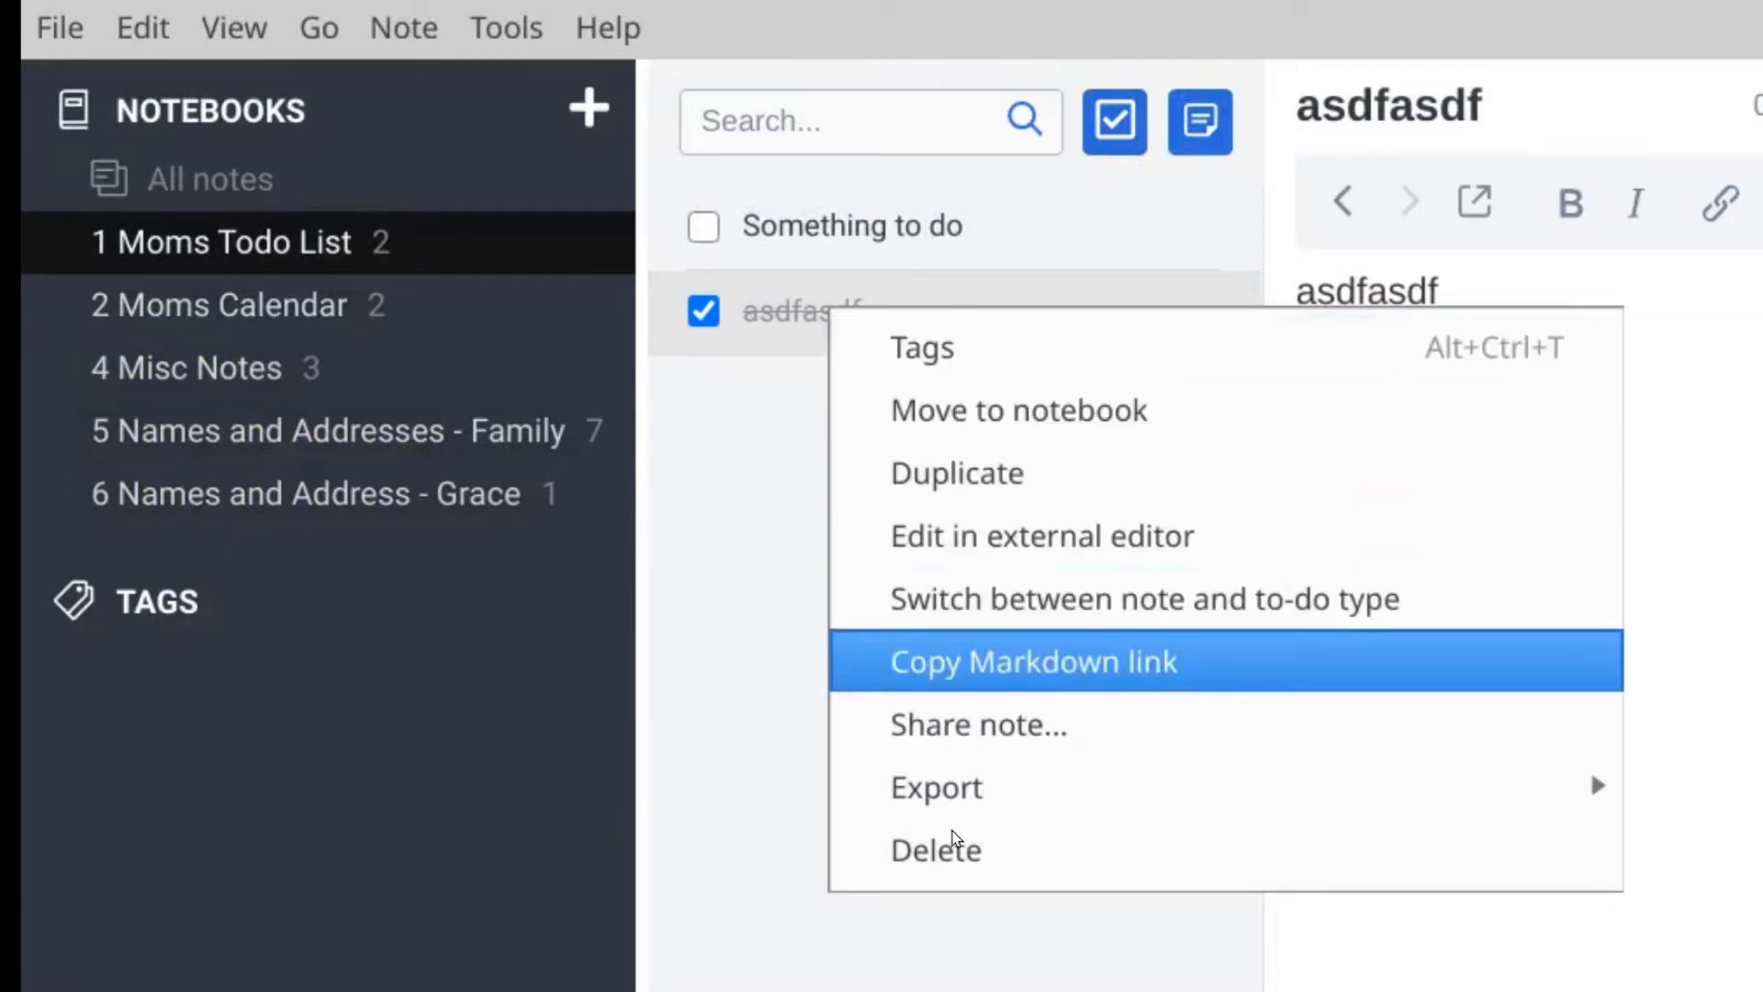
click(953, 852)
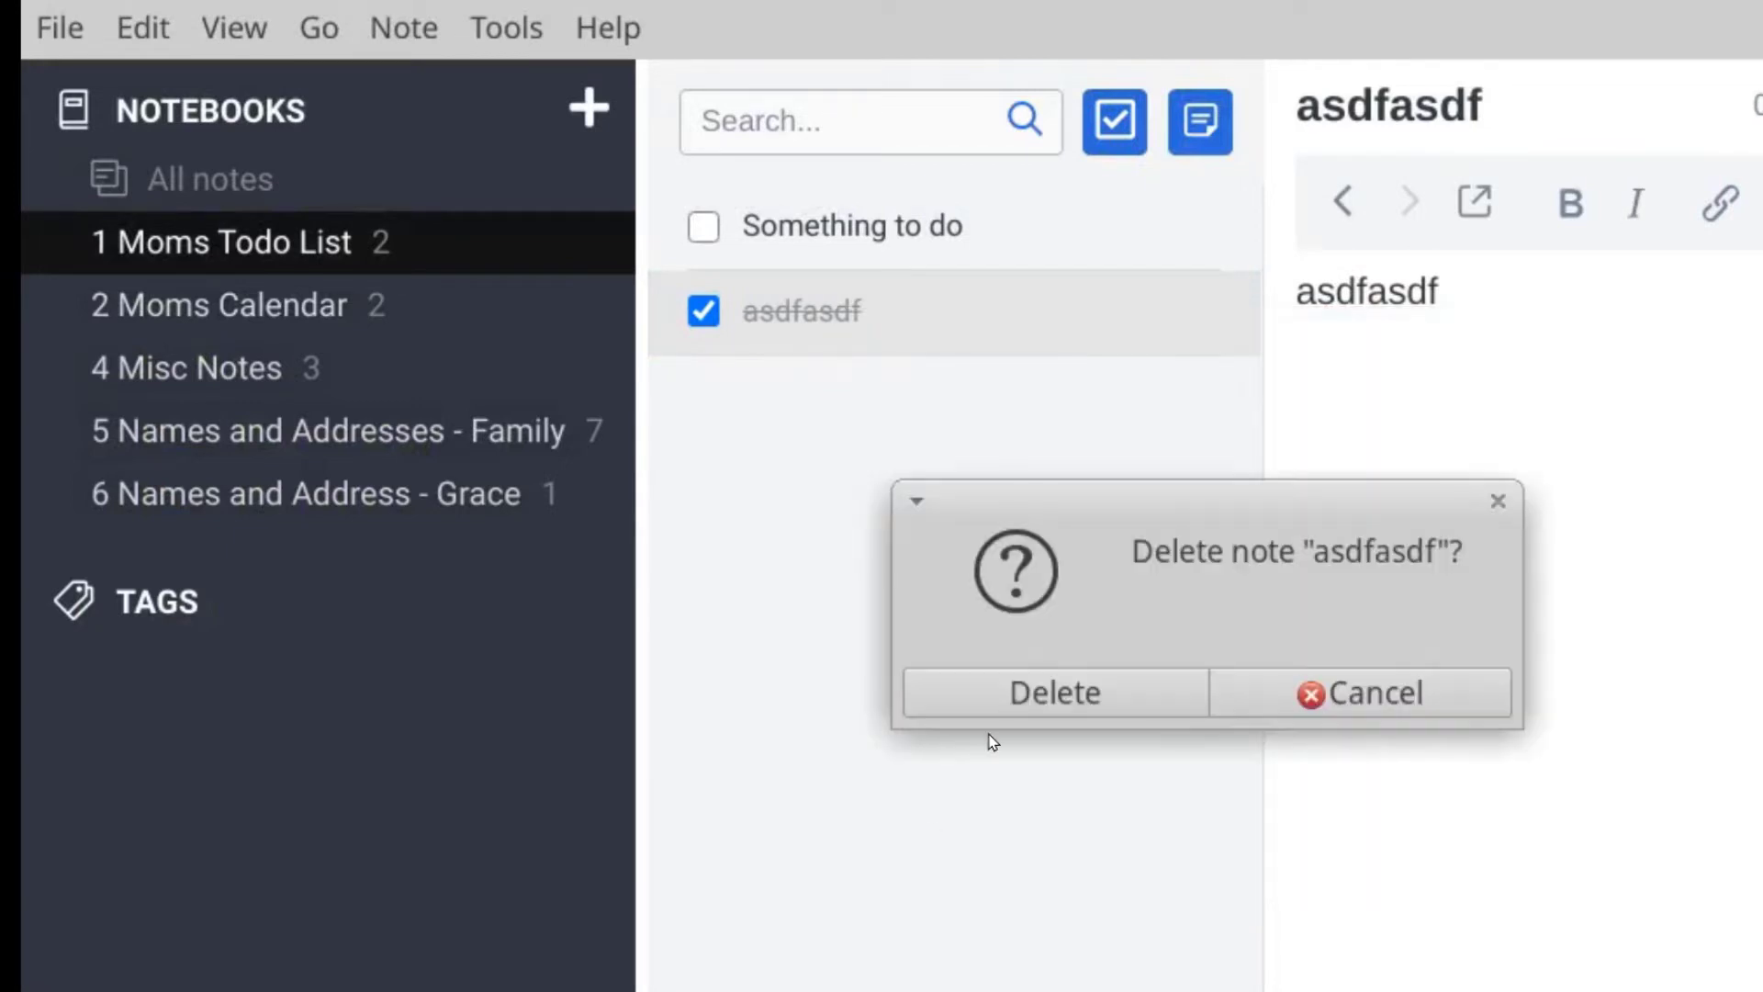
click(1041, 708)
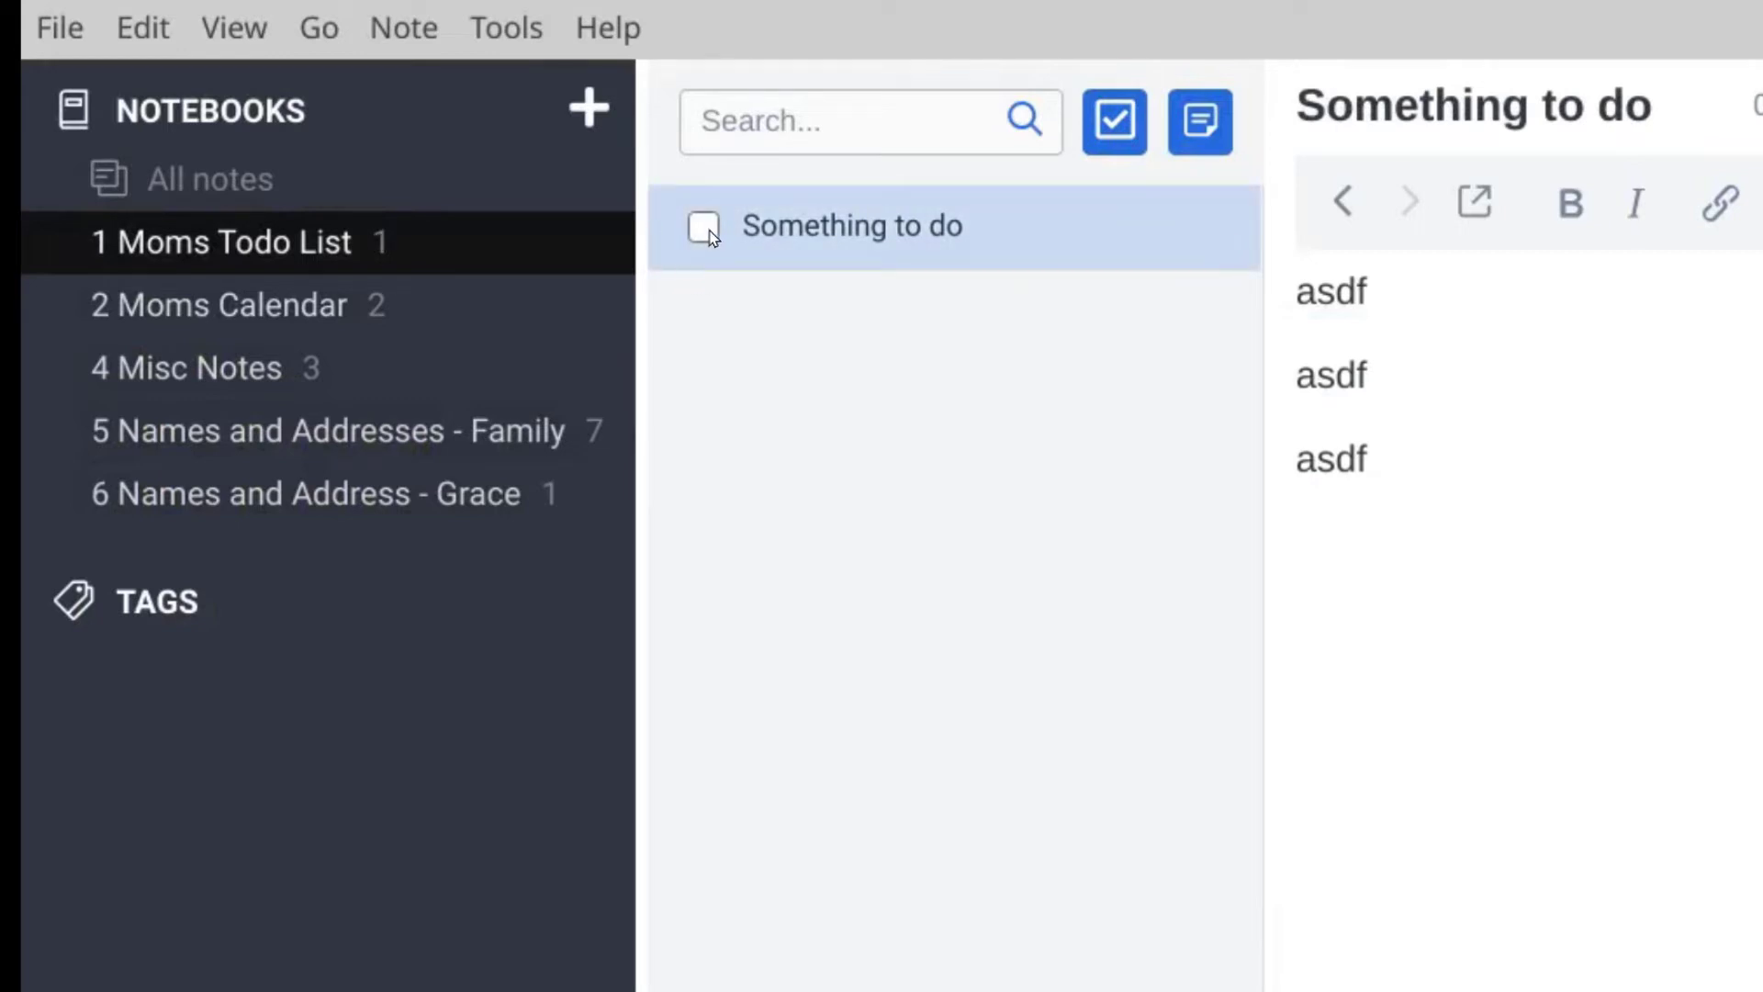
right_click(850, 244)
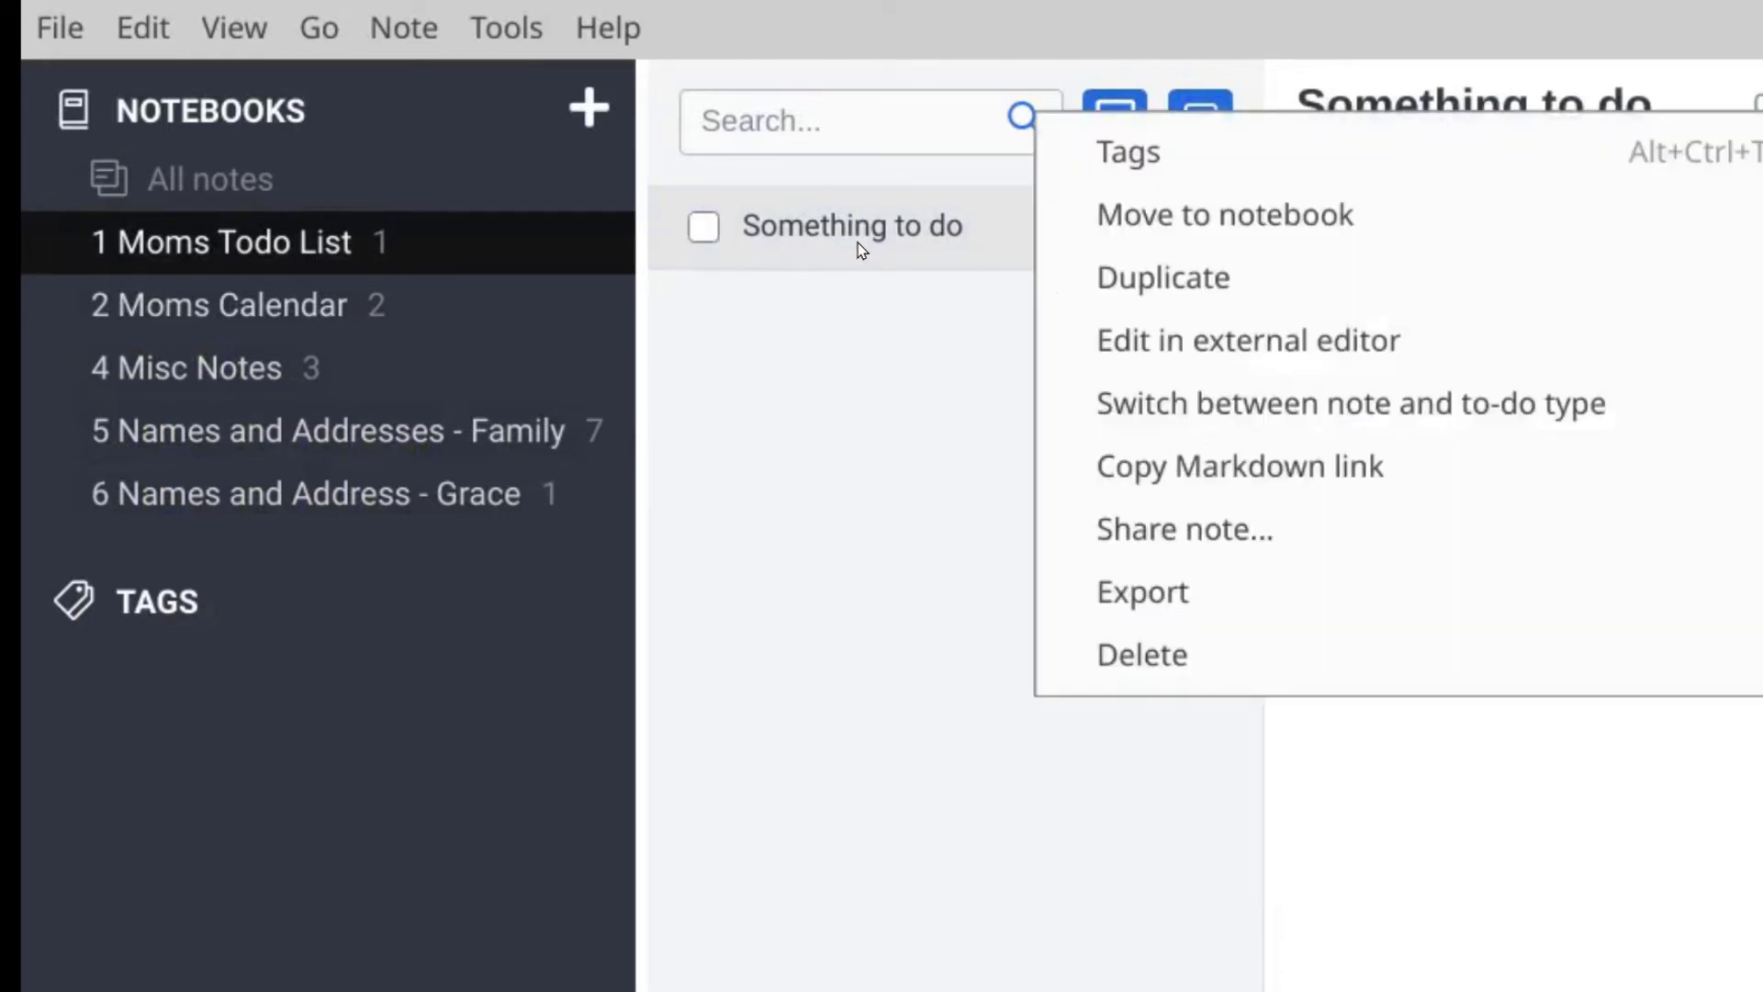
click(1163, 655)
click(1098, 692)
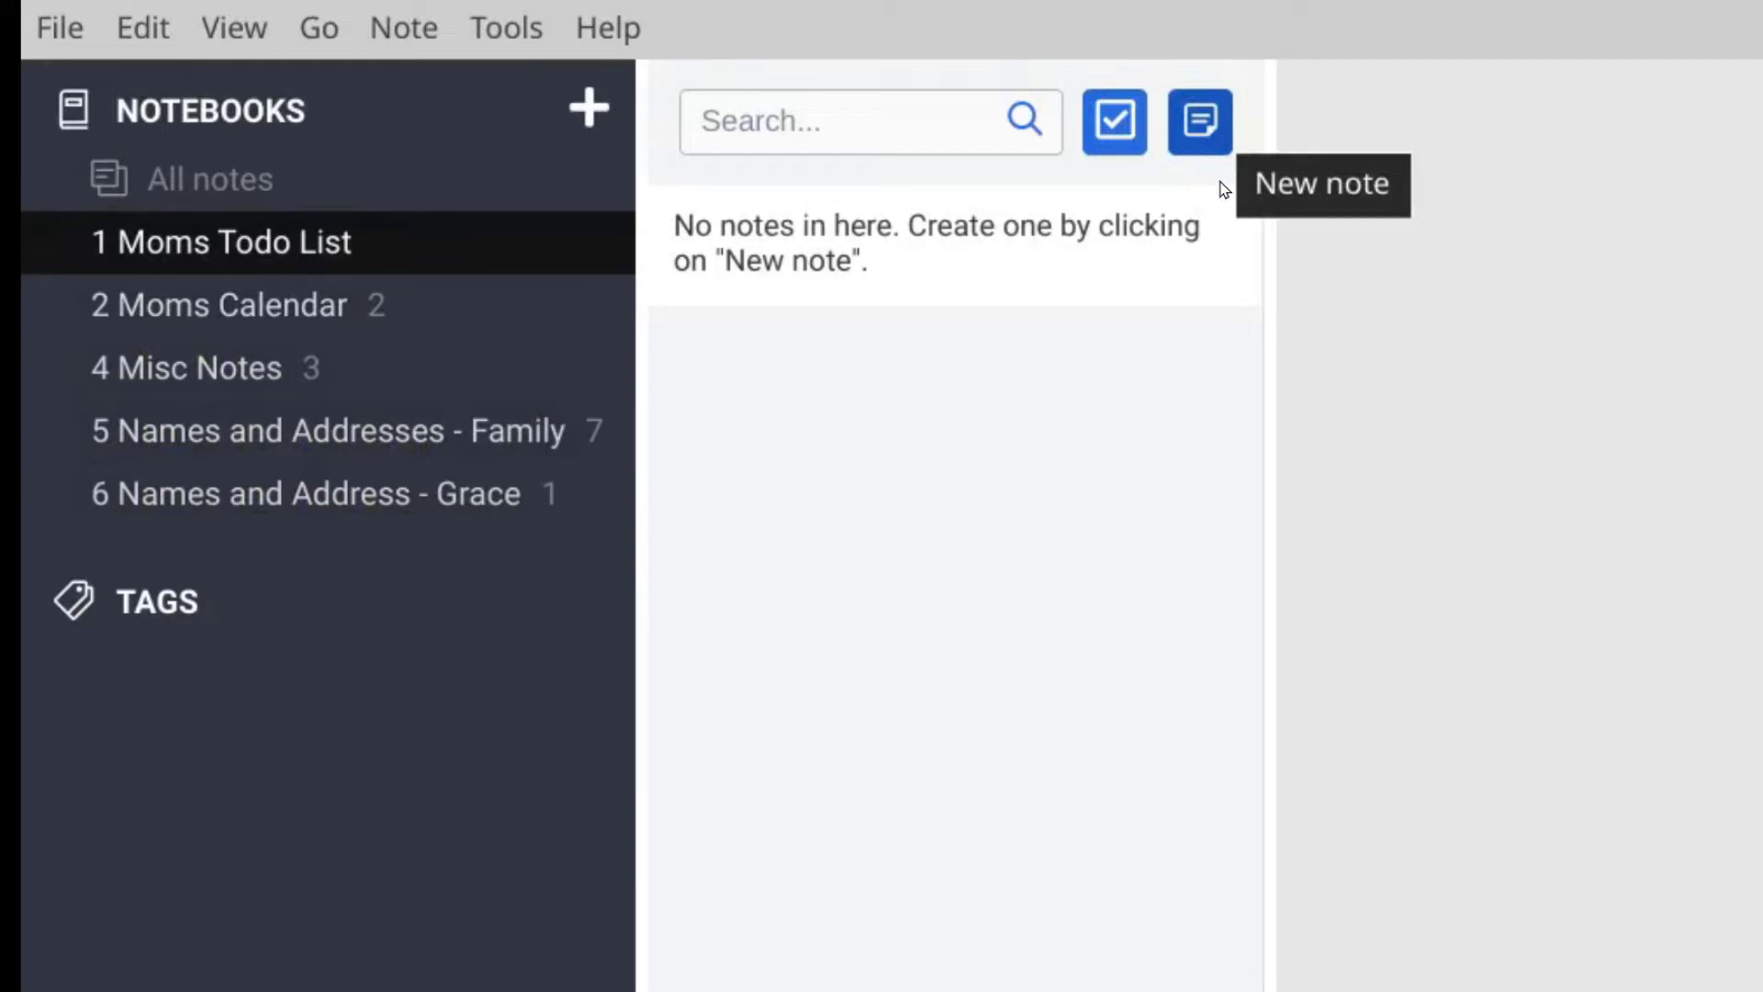
Step: Create 'Some new note' with body 'Something about that note' and reselect it in Moms Todo List
click(1208, 127)
click(1205, 126)
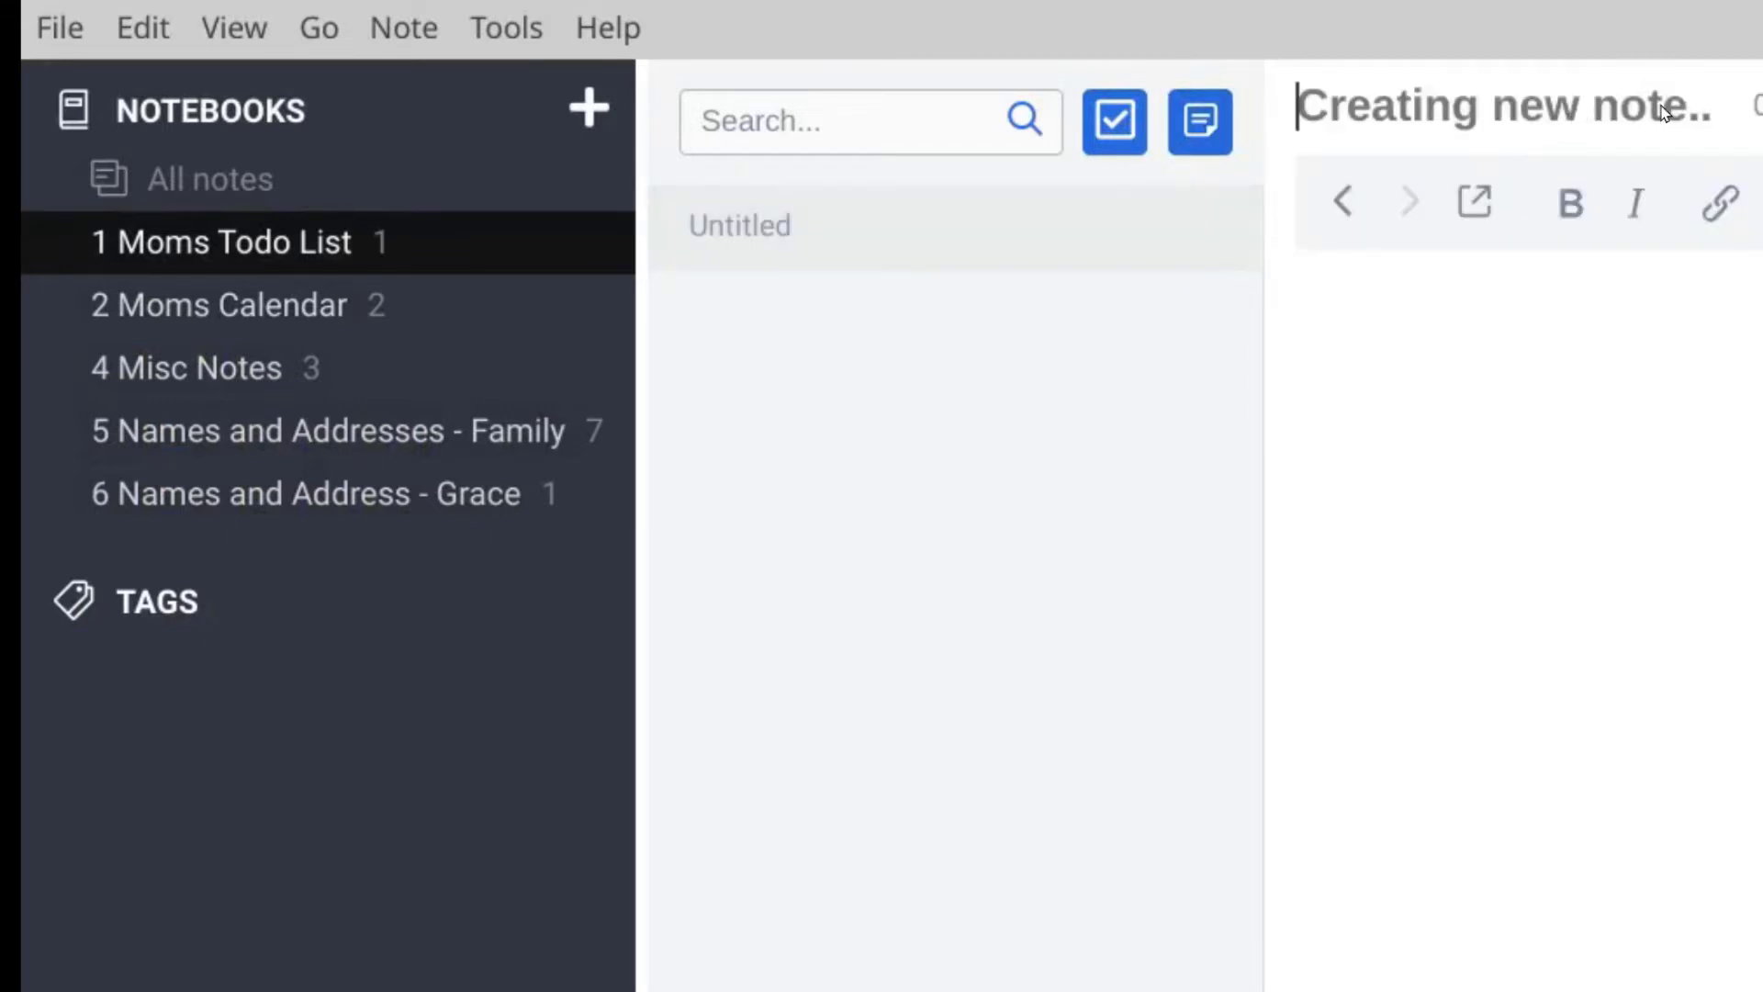
text(Some new note)
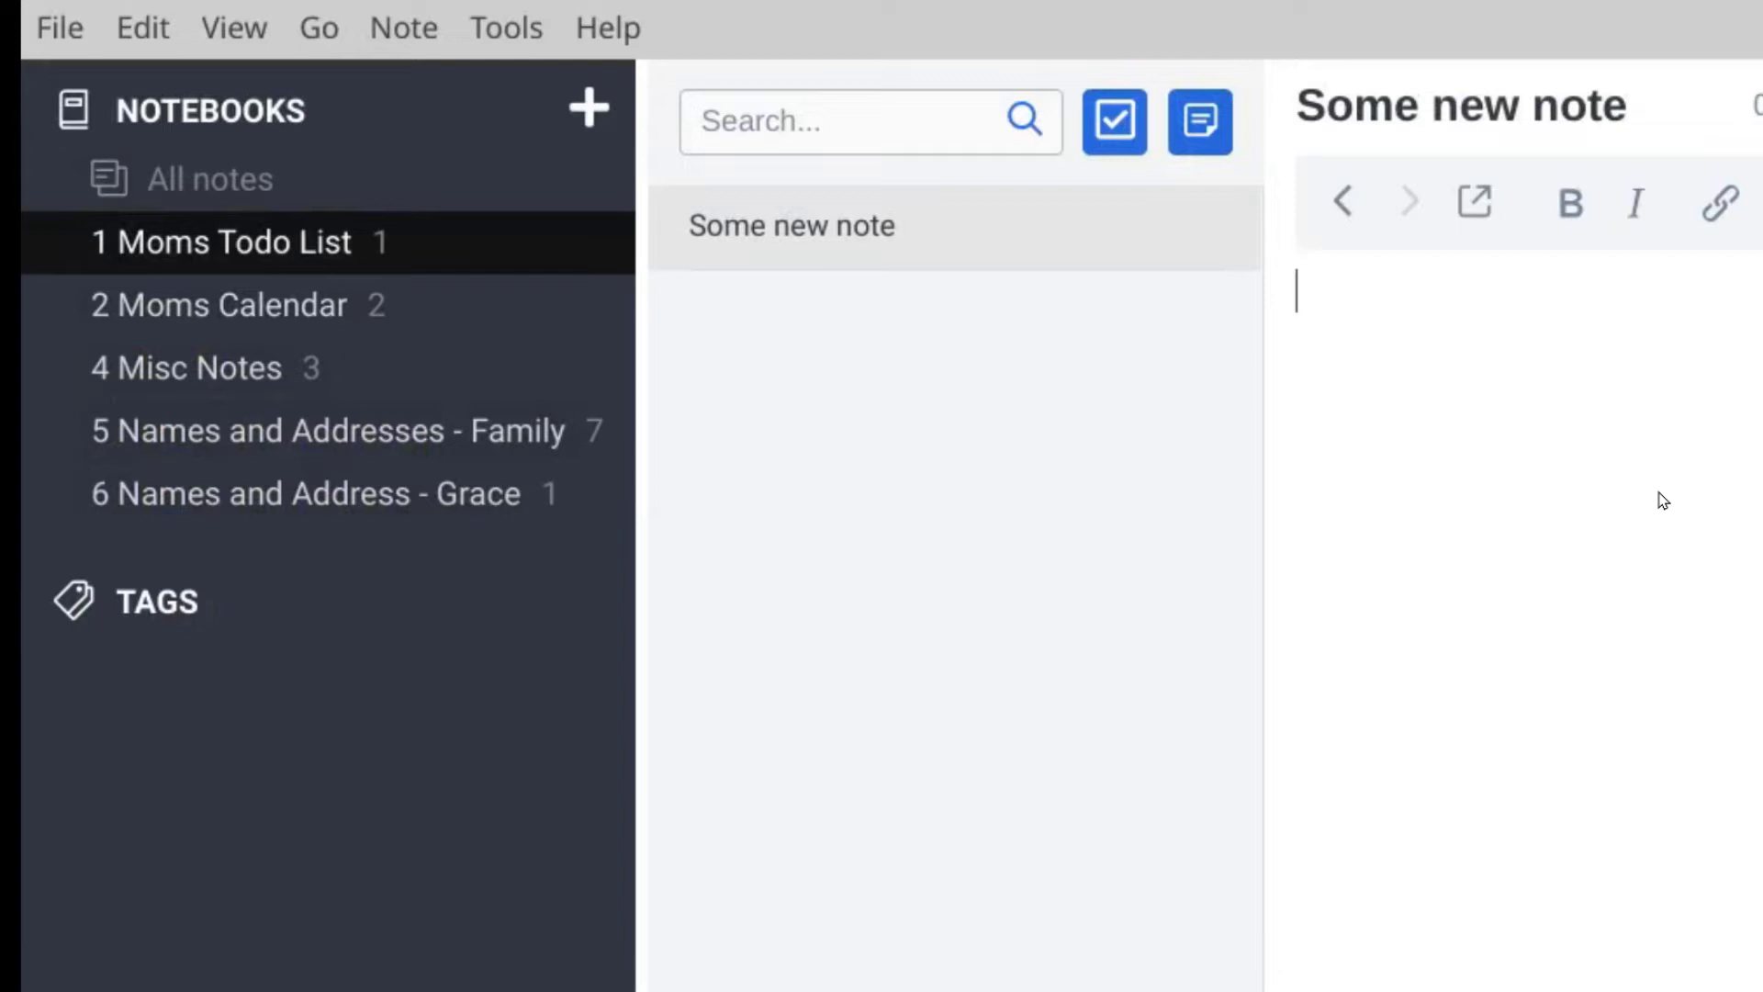
text(Something about)
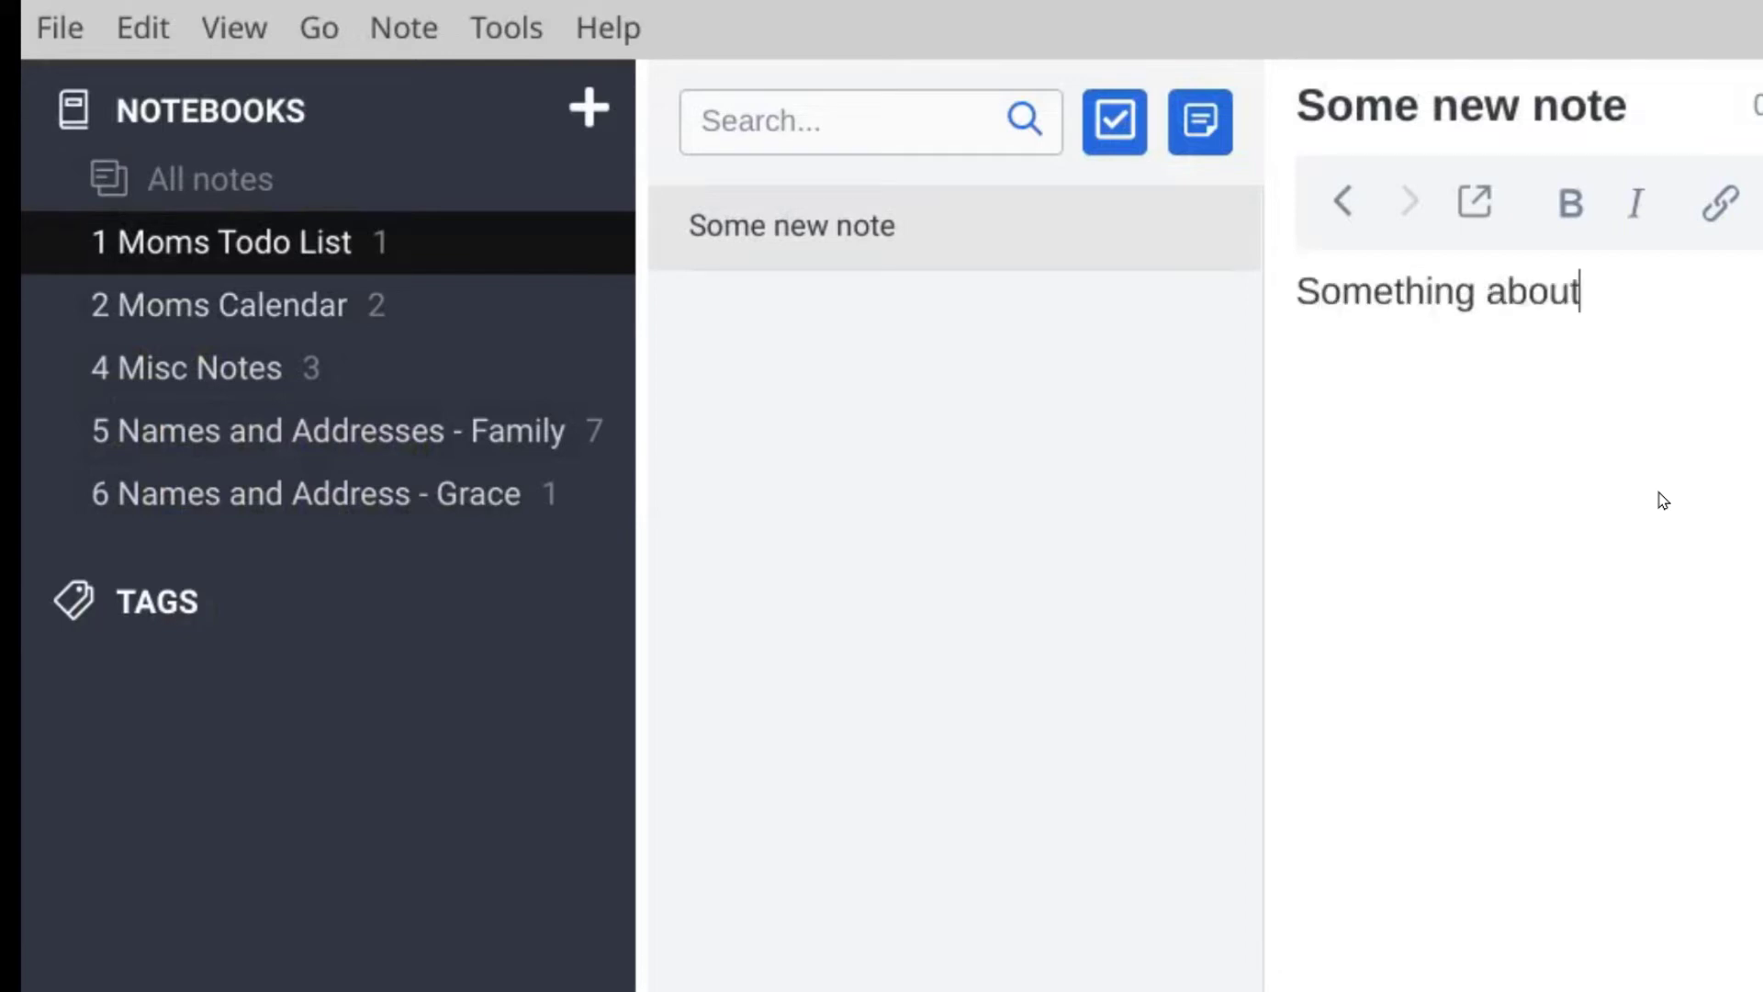
text( that note)
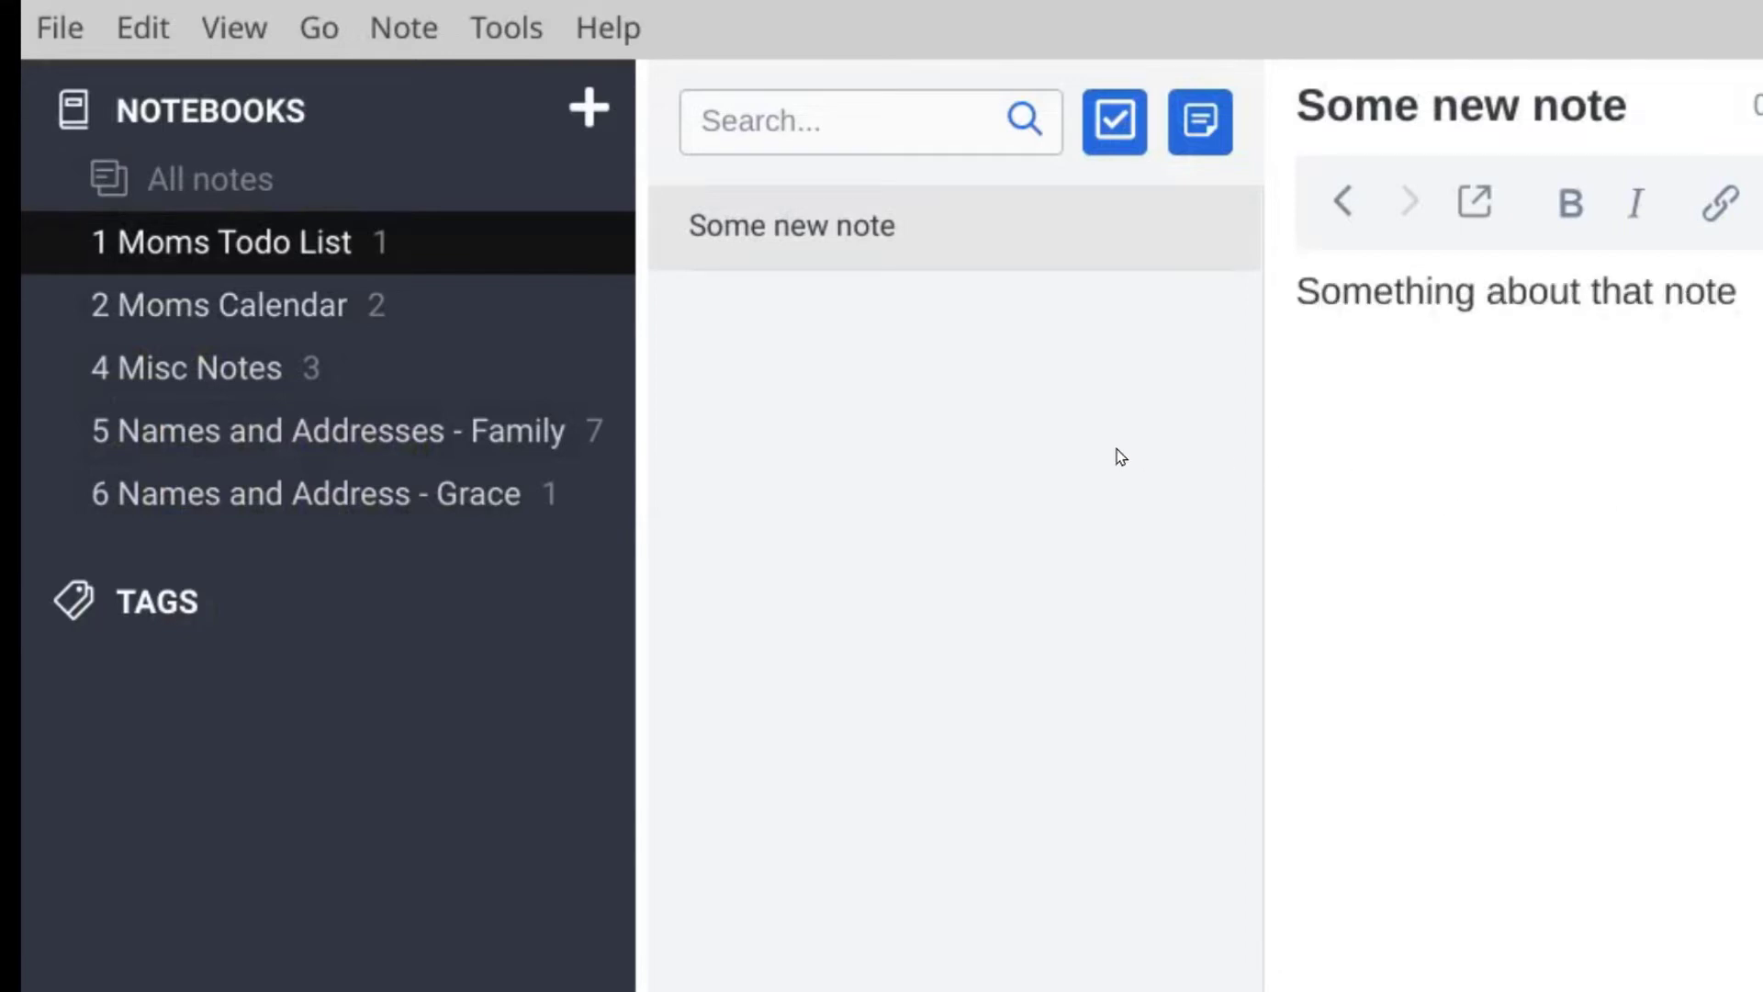
click(197, 303)
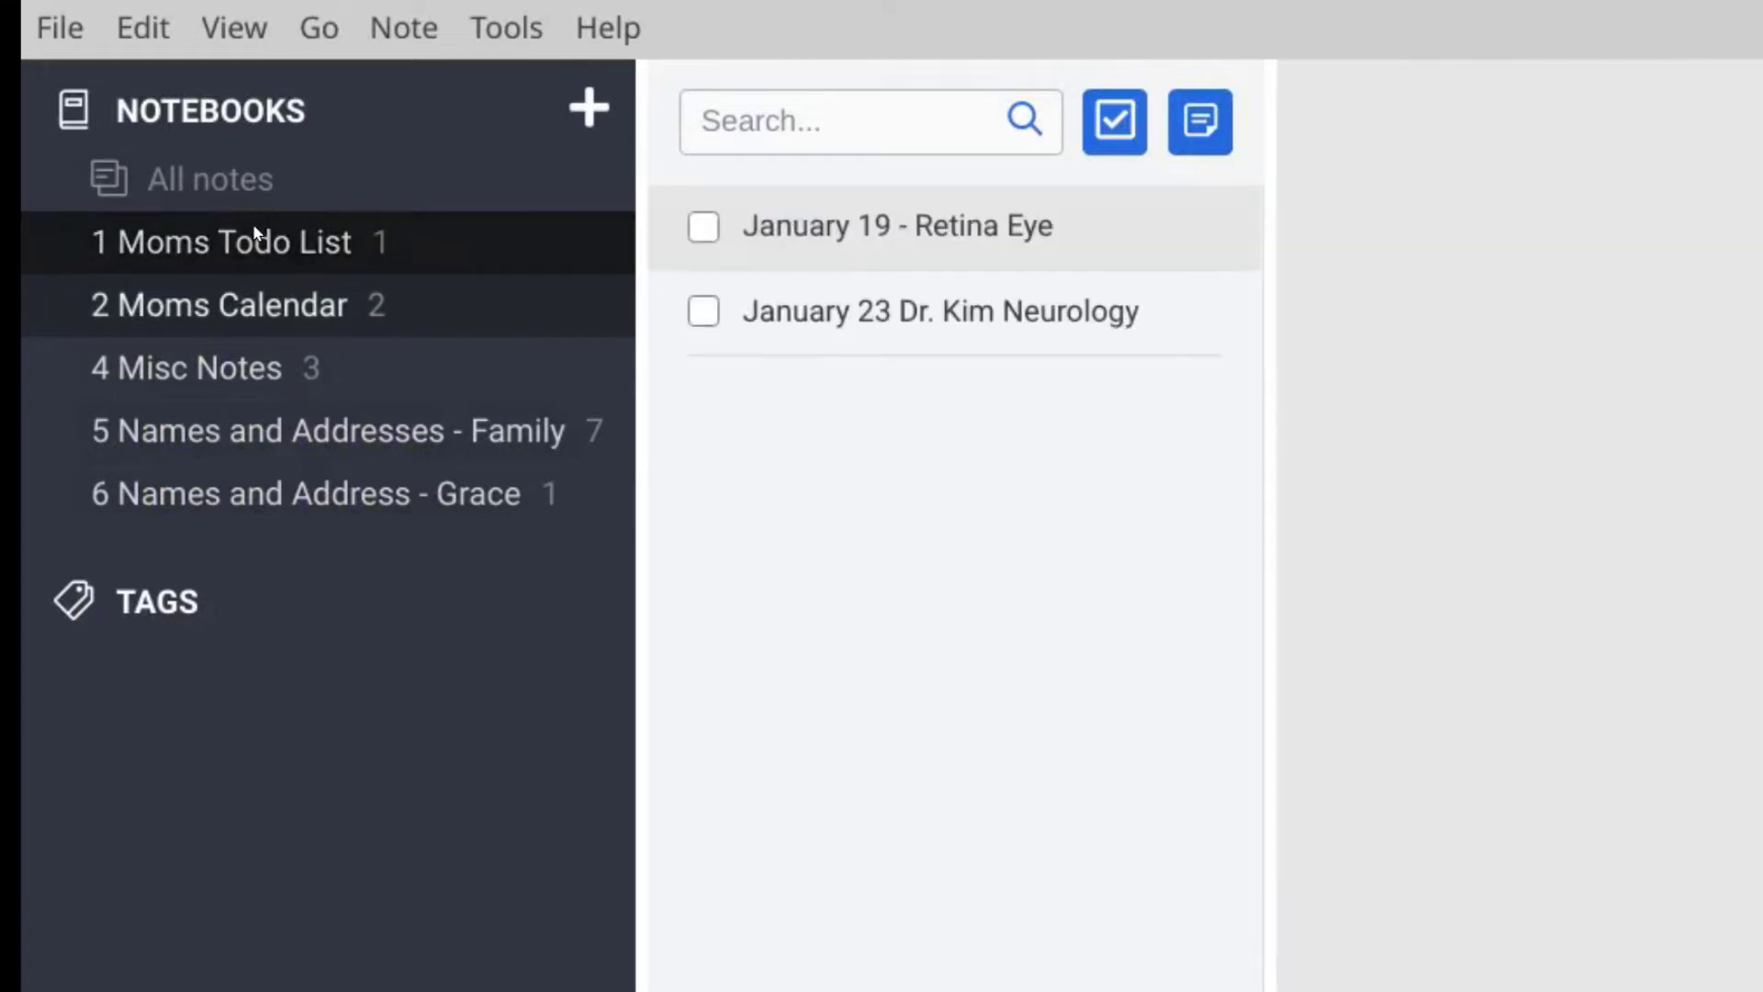
click(220, 250)
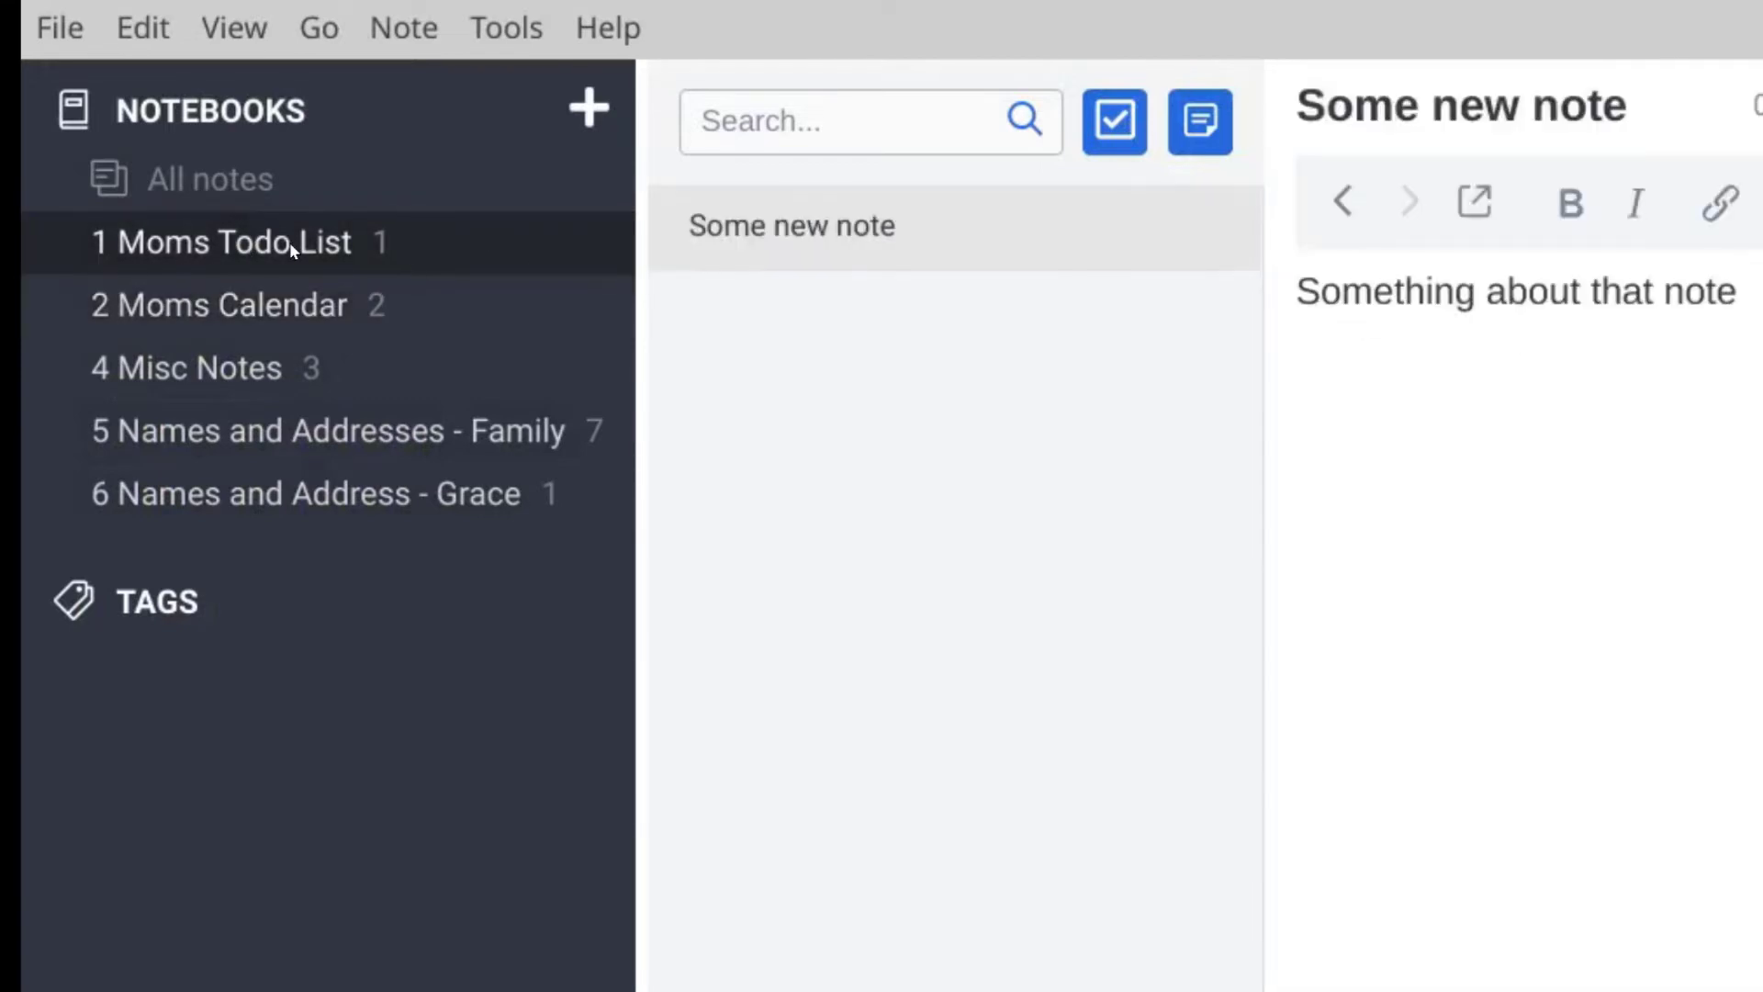
click(861, 265)
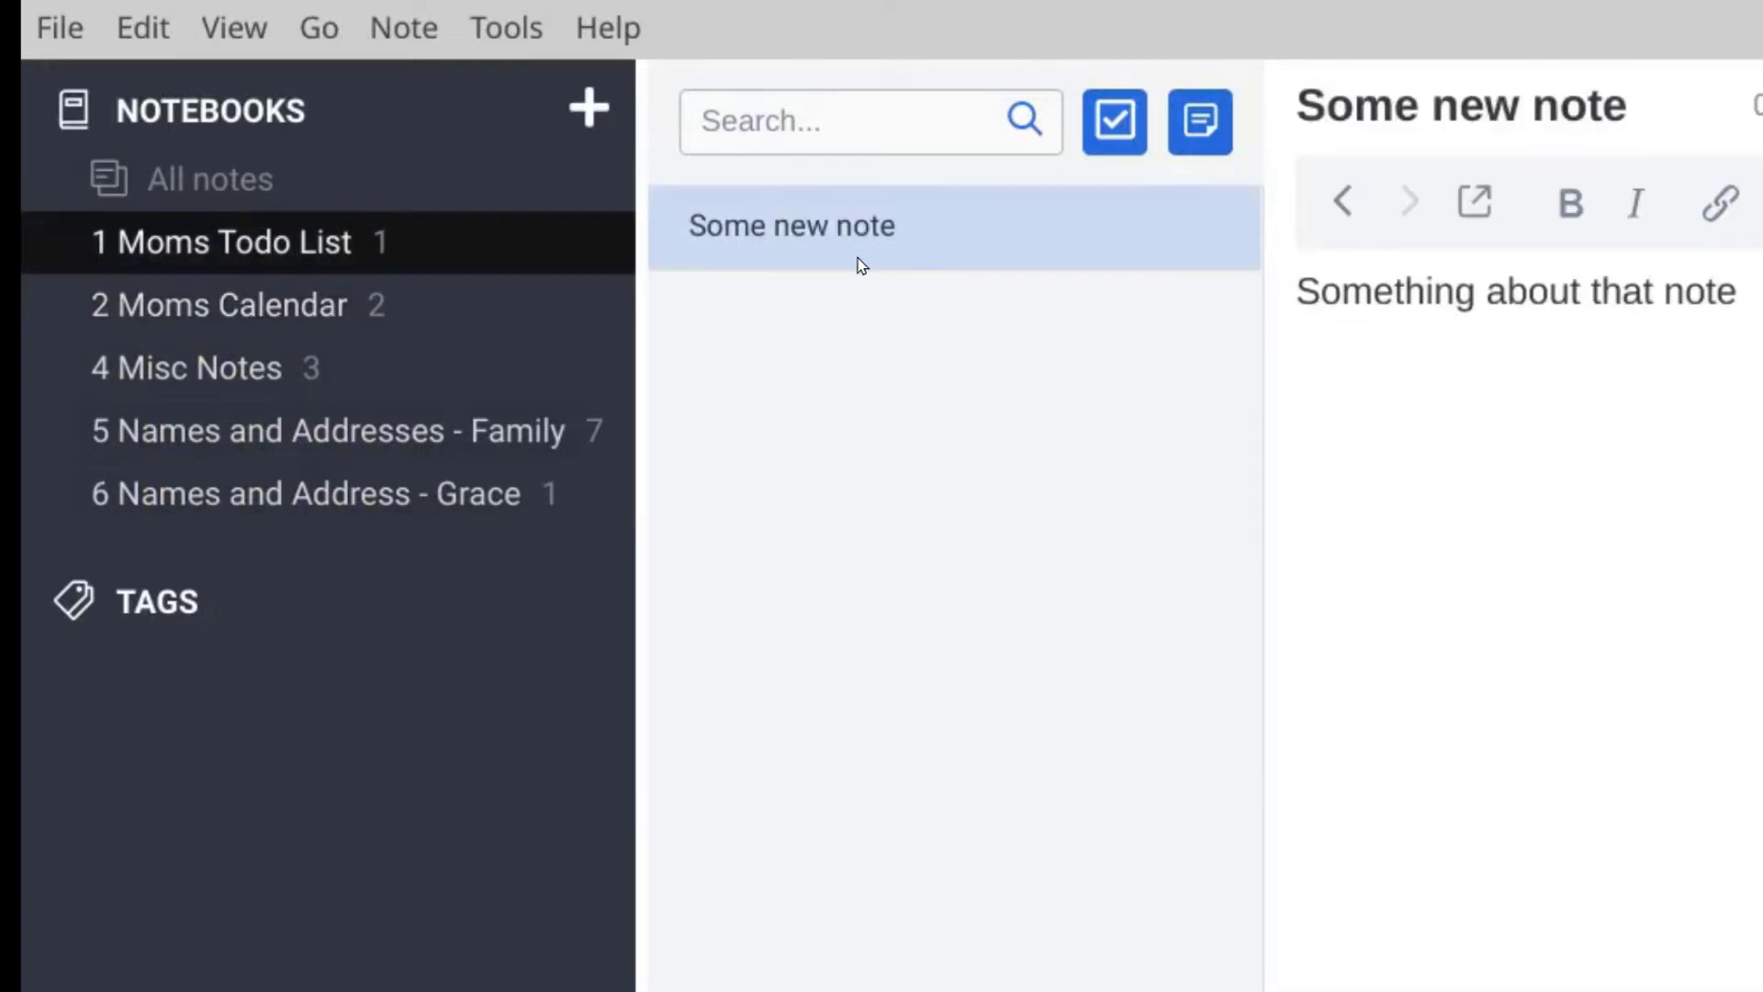
click(1497, 333)
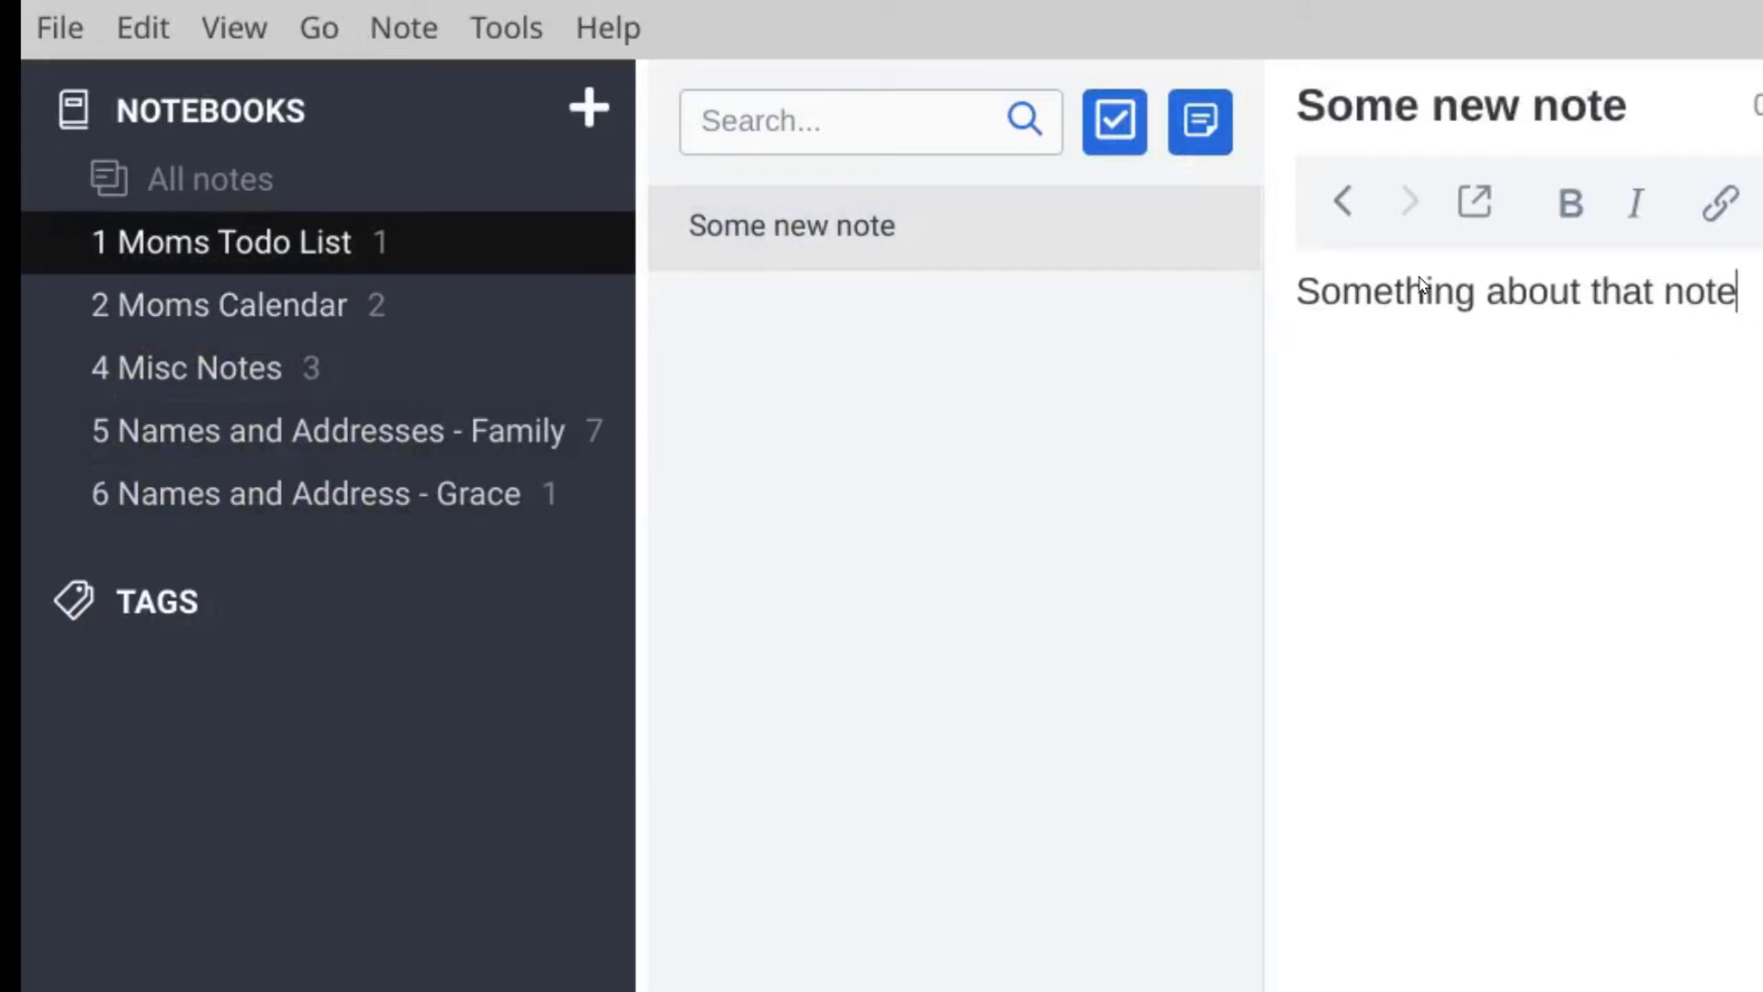
Step: Bold the word 'about' in Some new note and close the extra formatting options
double_click(1547, 301)
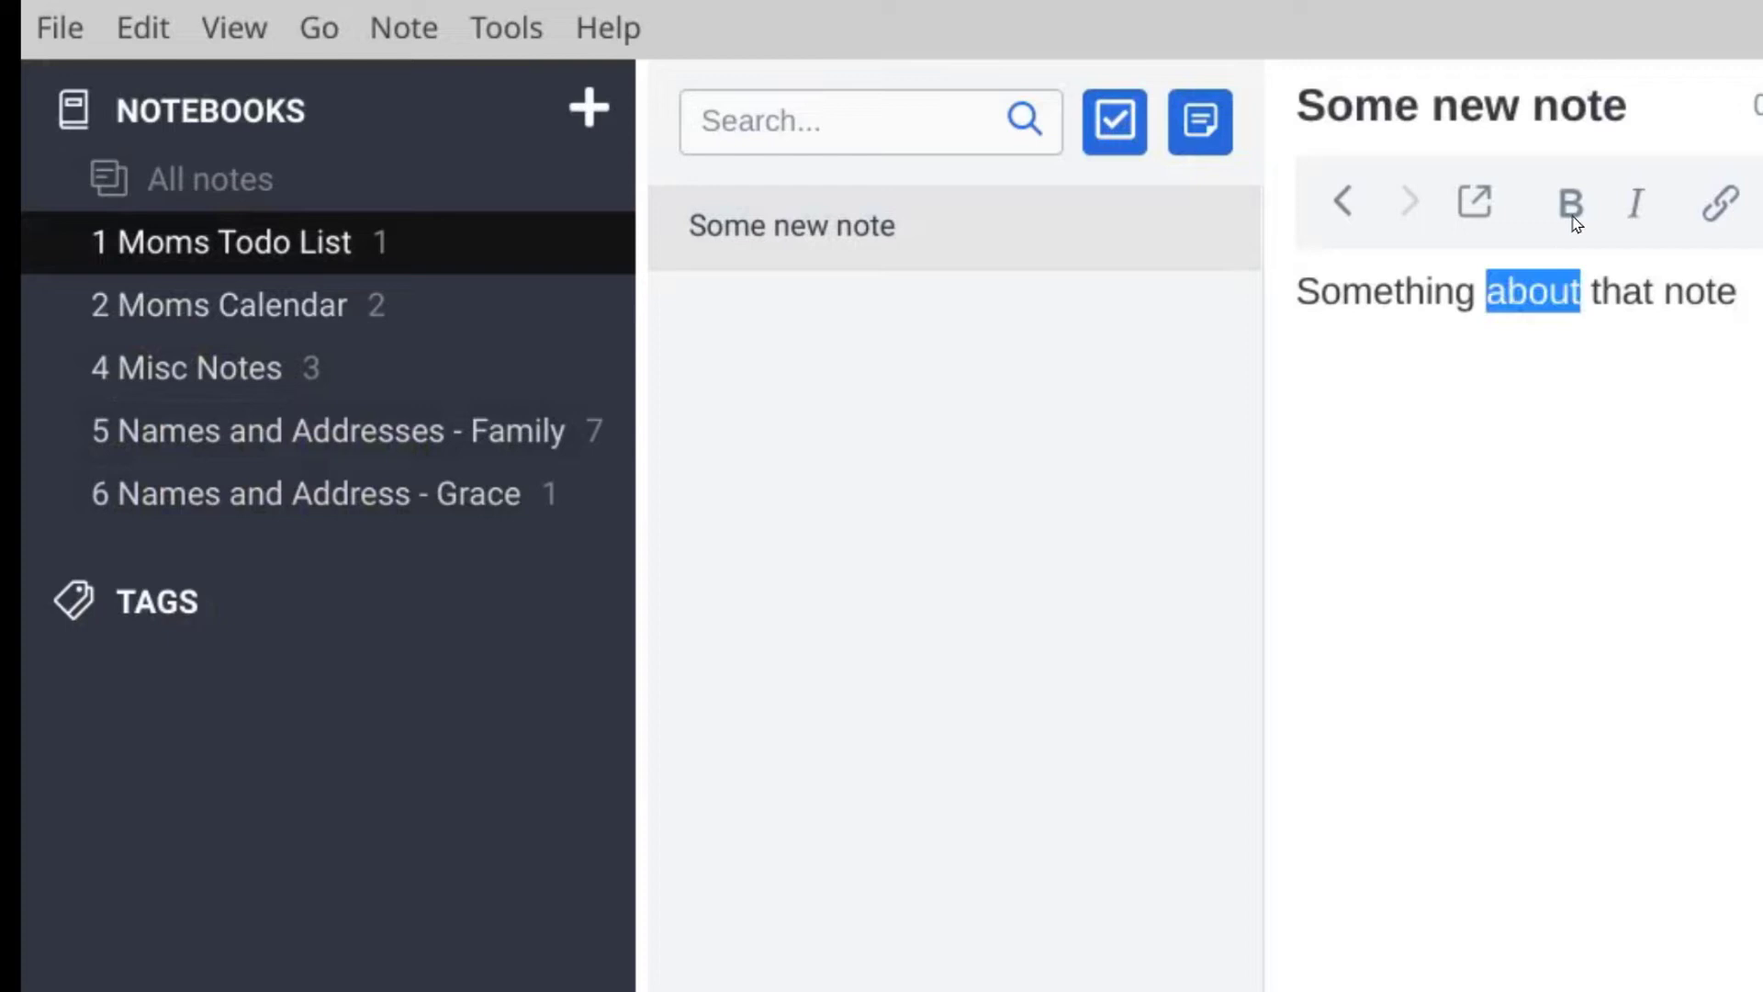
click(1571, 202)
key(End)
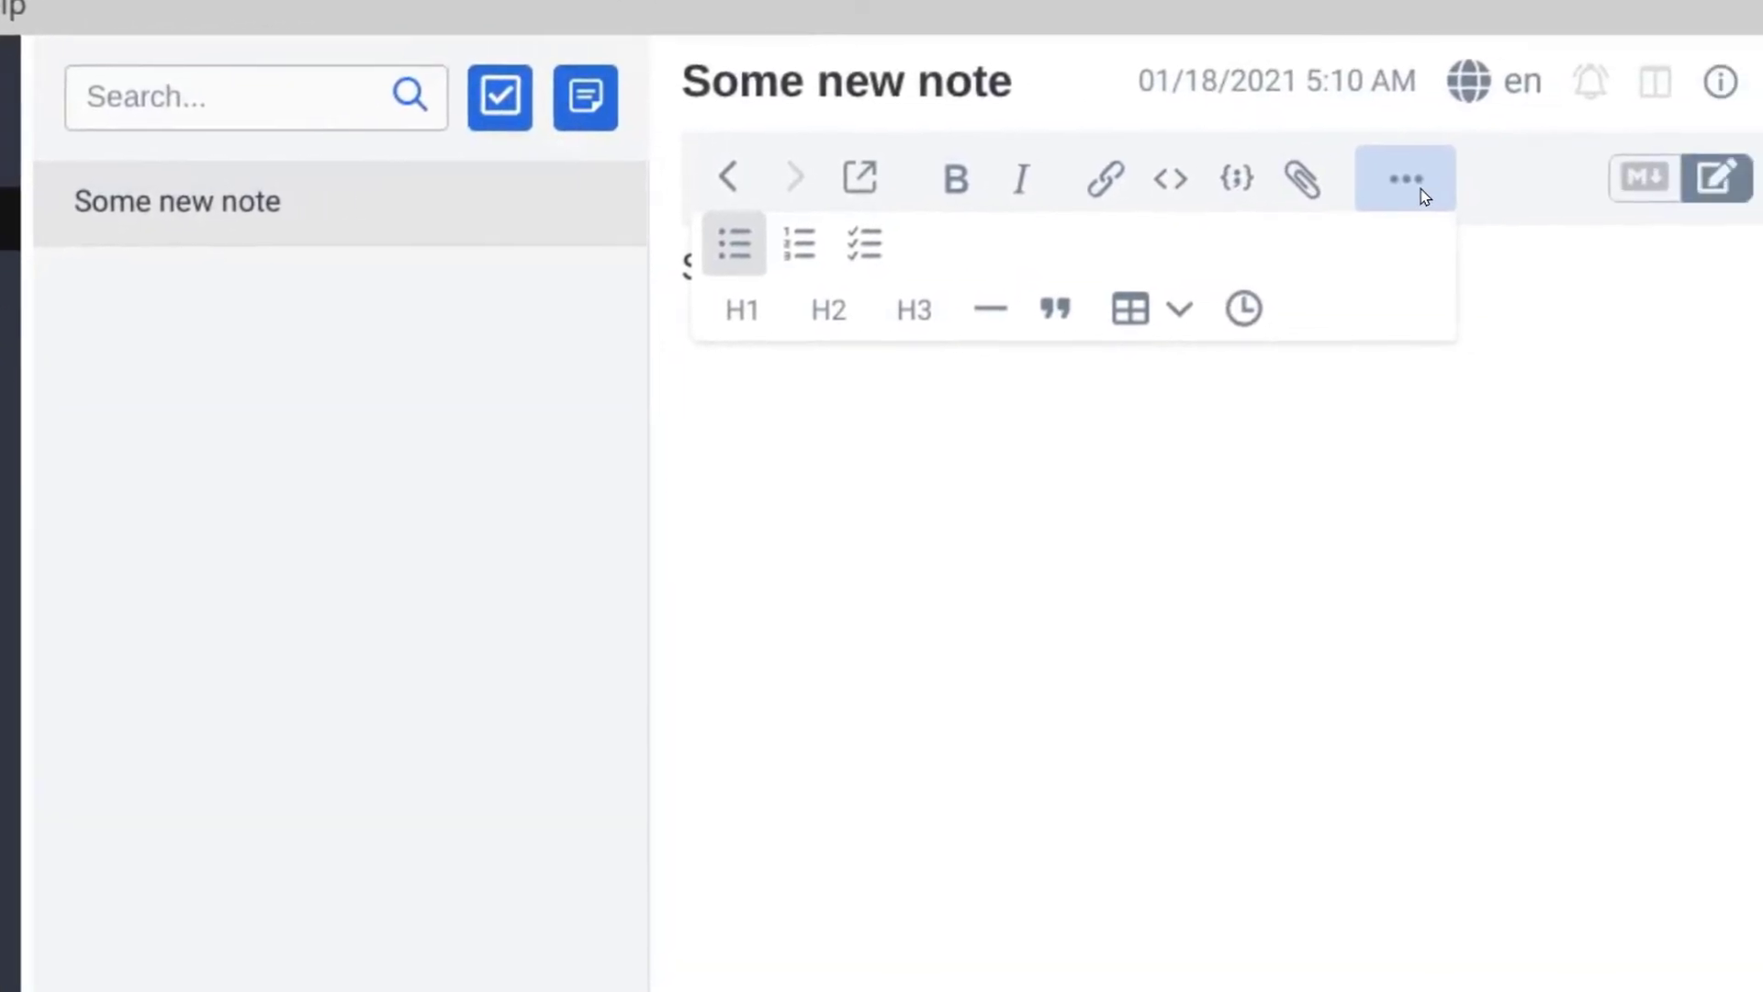
click(1404, 193)
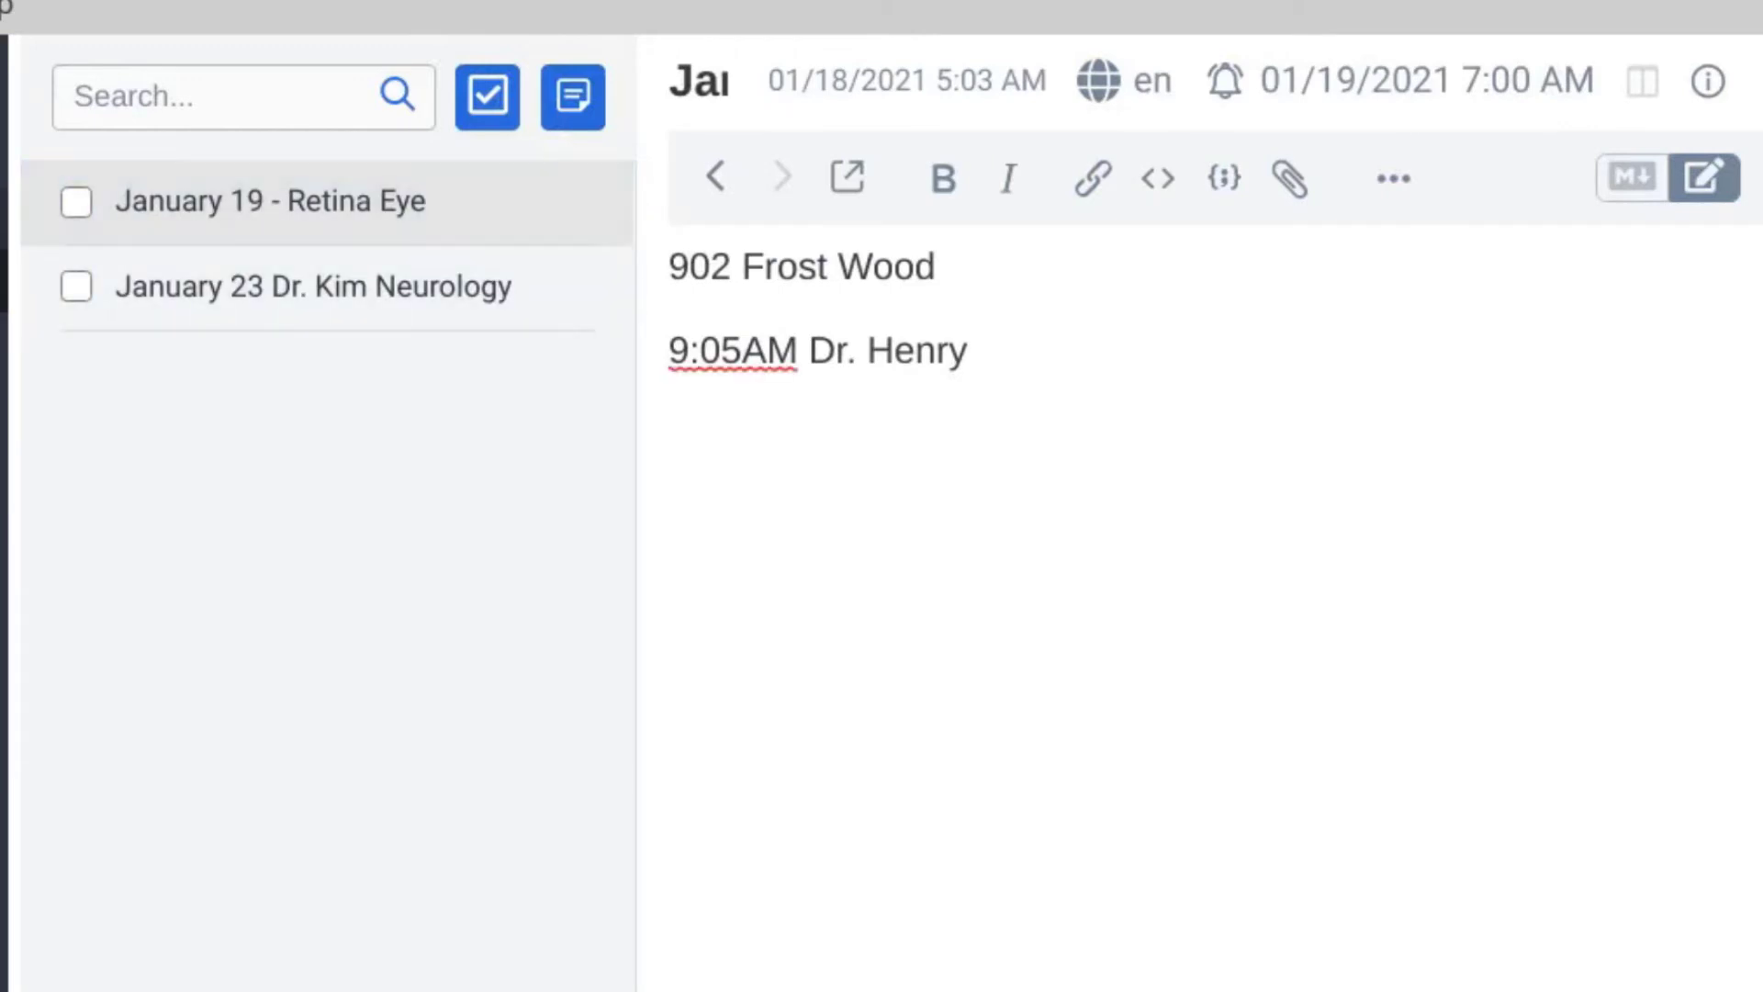
Step: Open the January 19 - Retina Eye note and review its alarm date without changing it
click(321, 213)
click(818, 277)
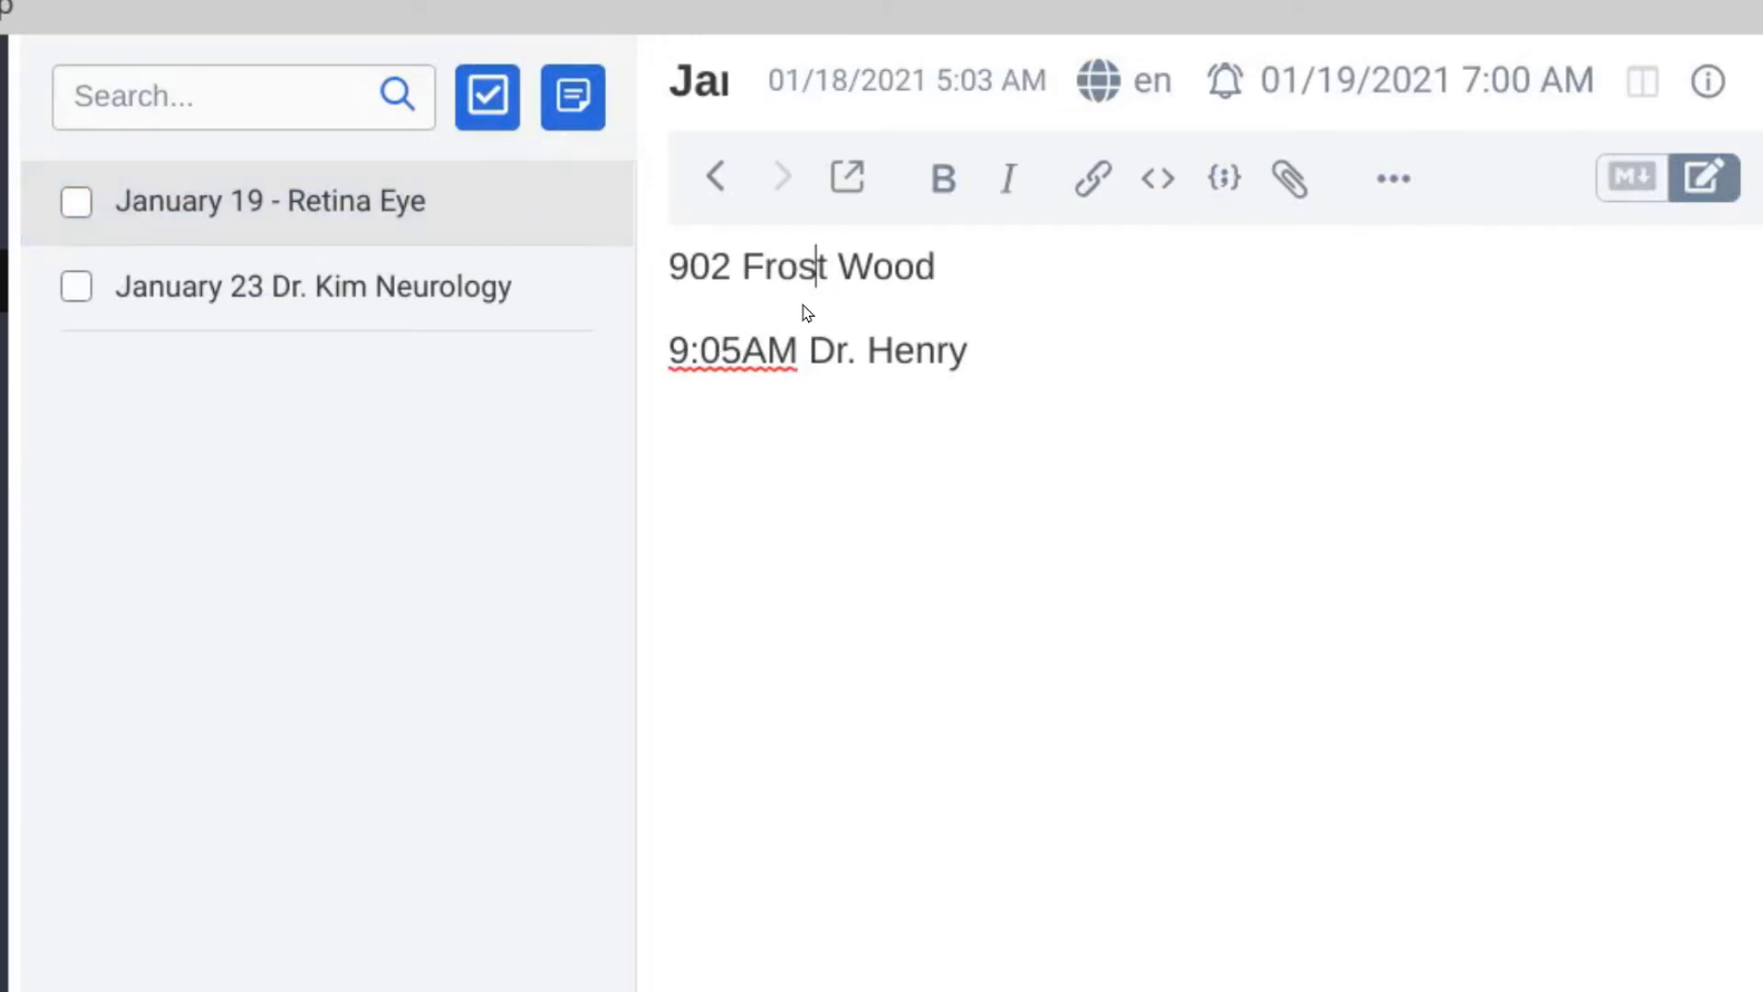
click(979, 348)
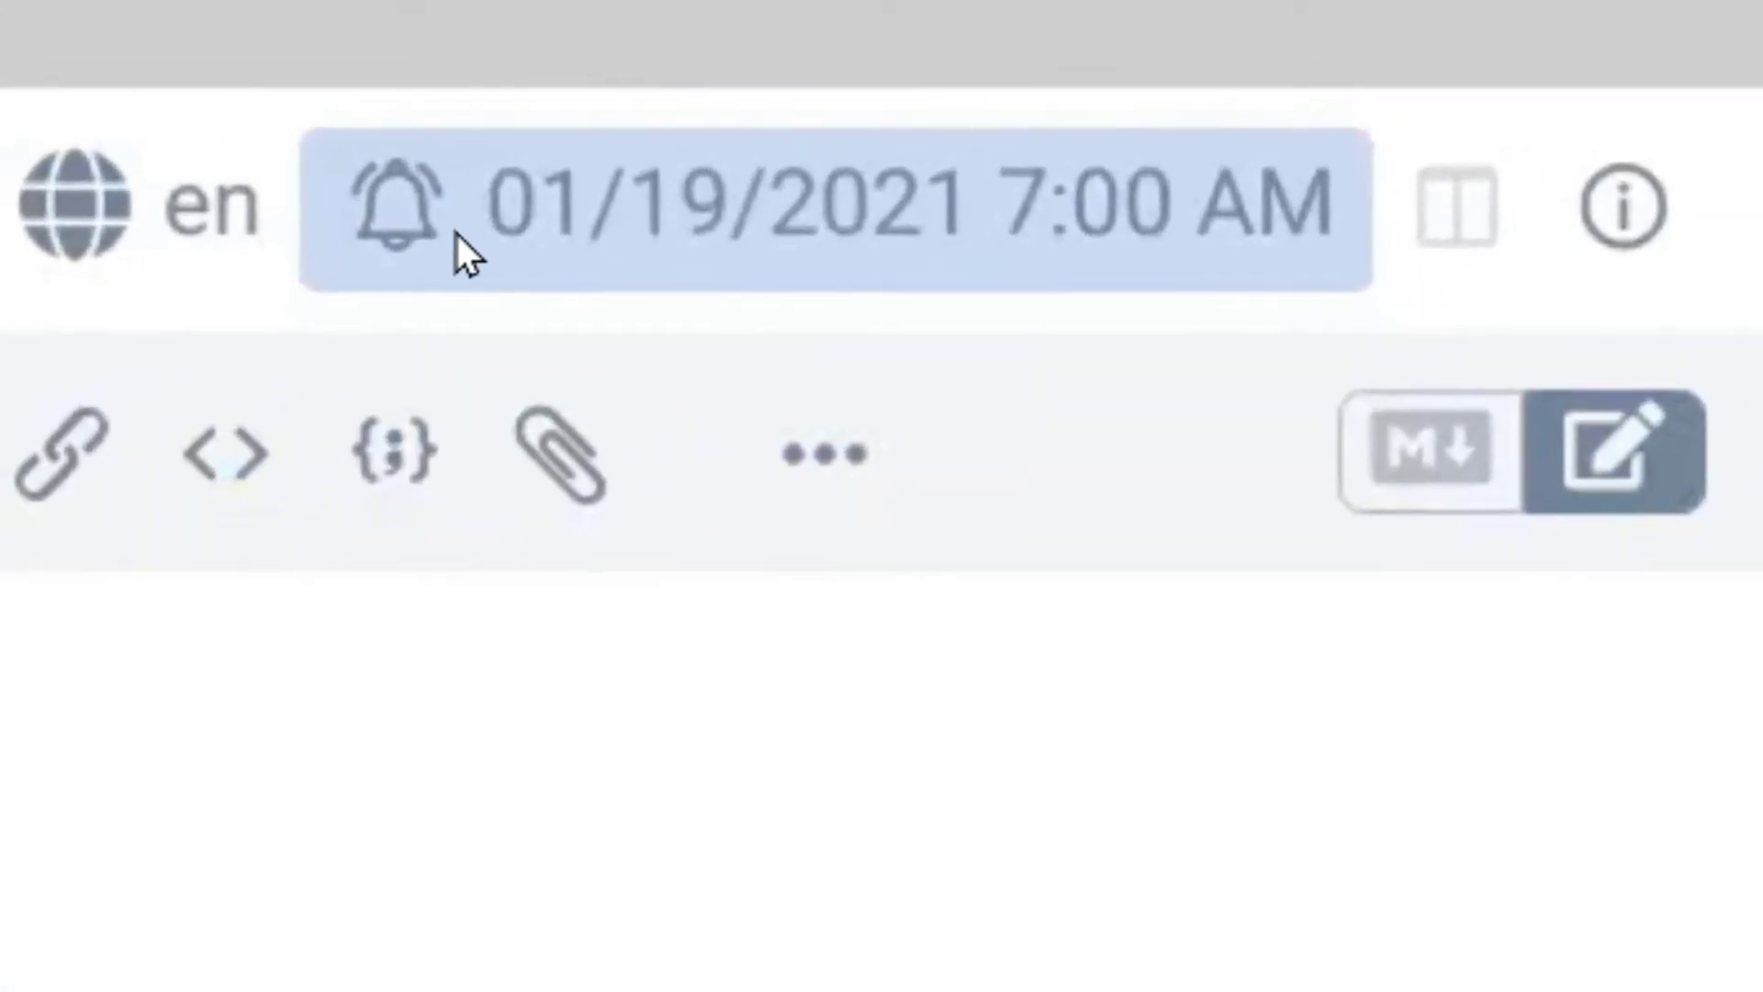
click(403, 213)
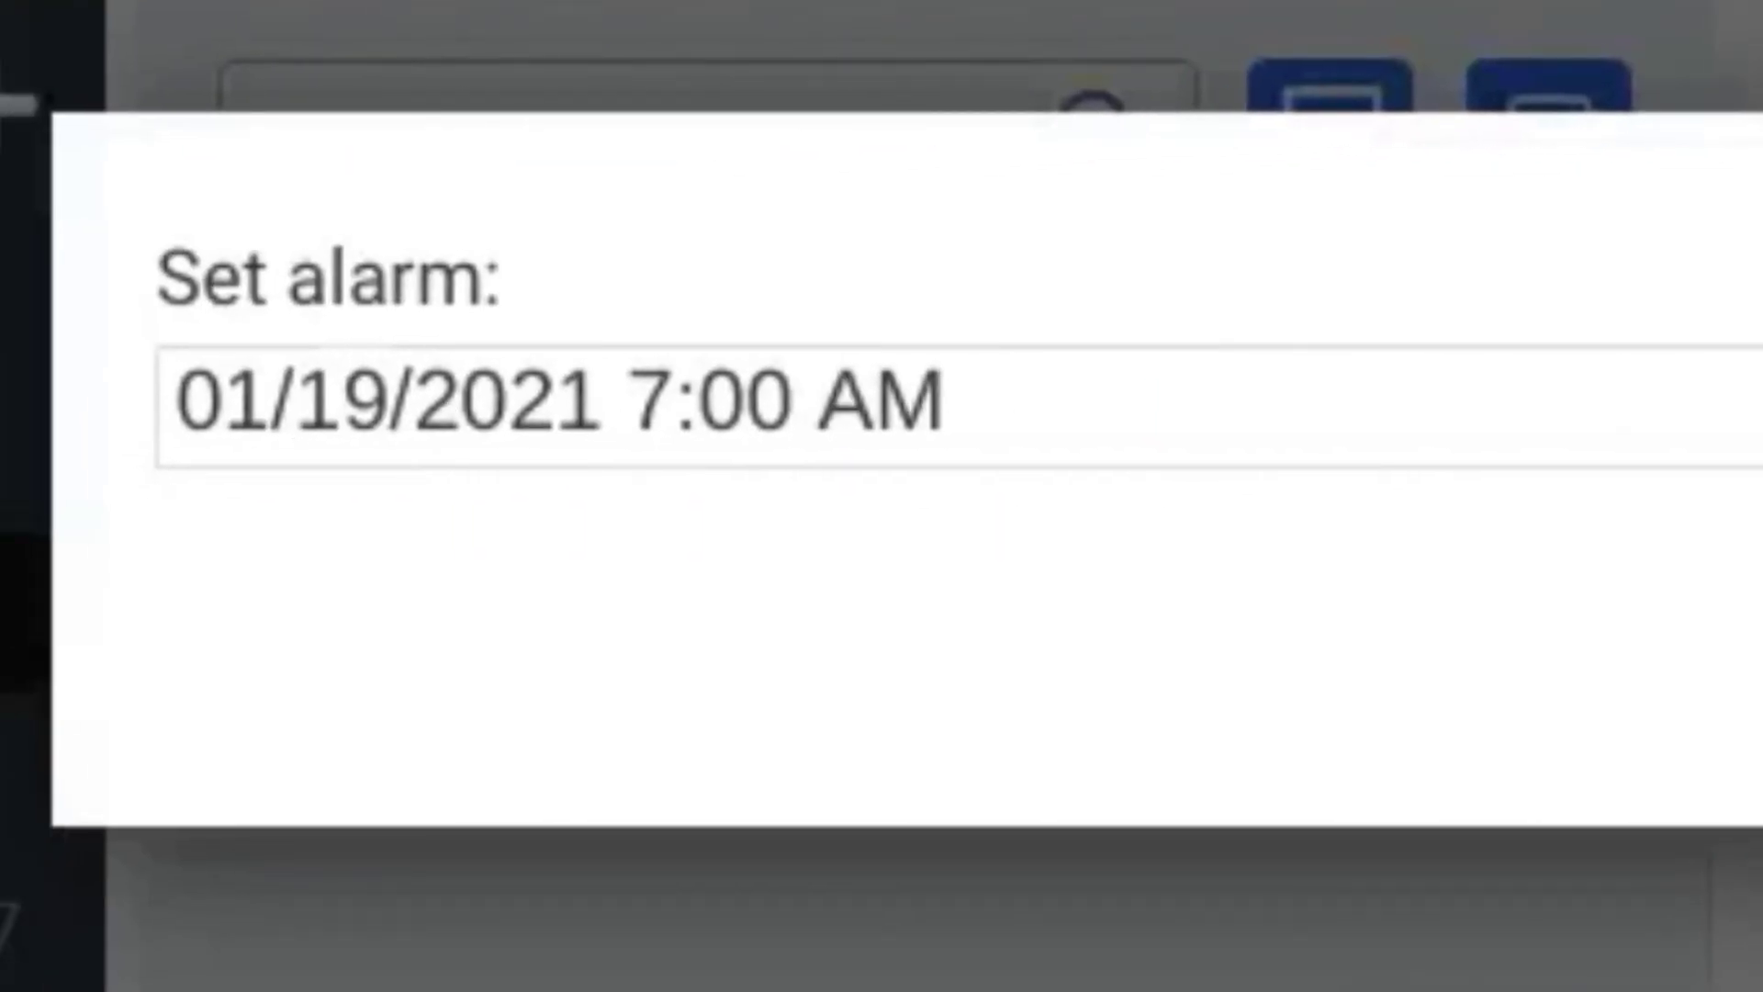
click(1029, 395)
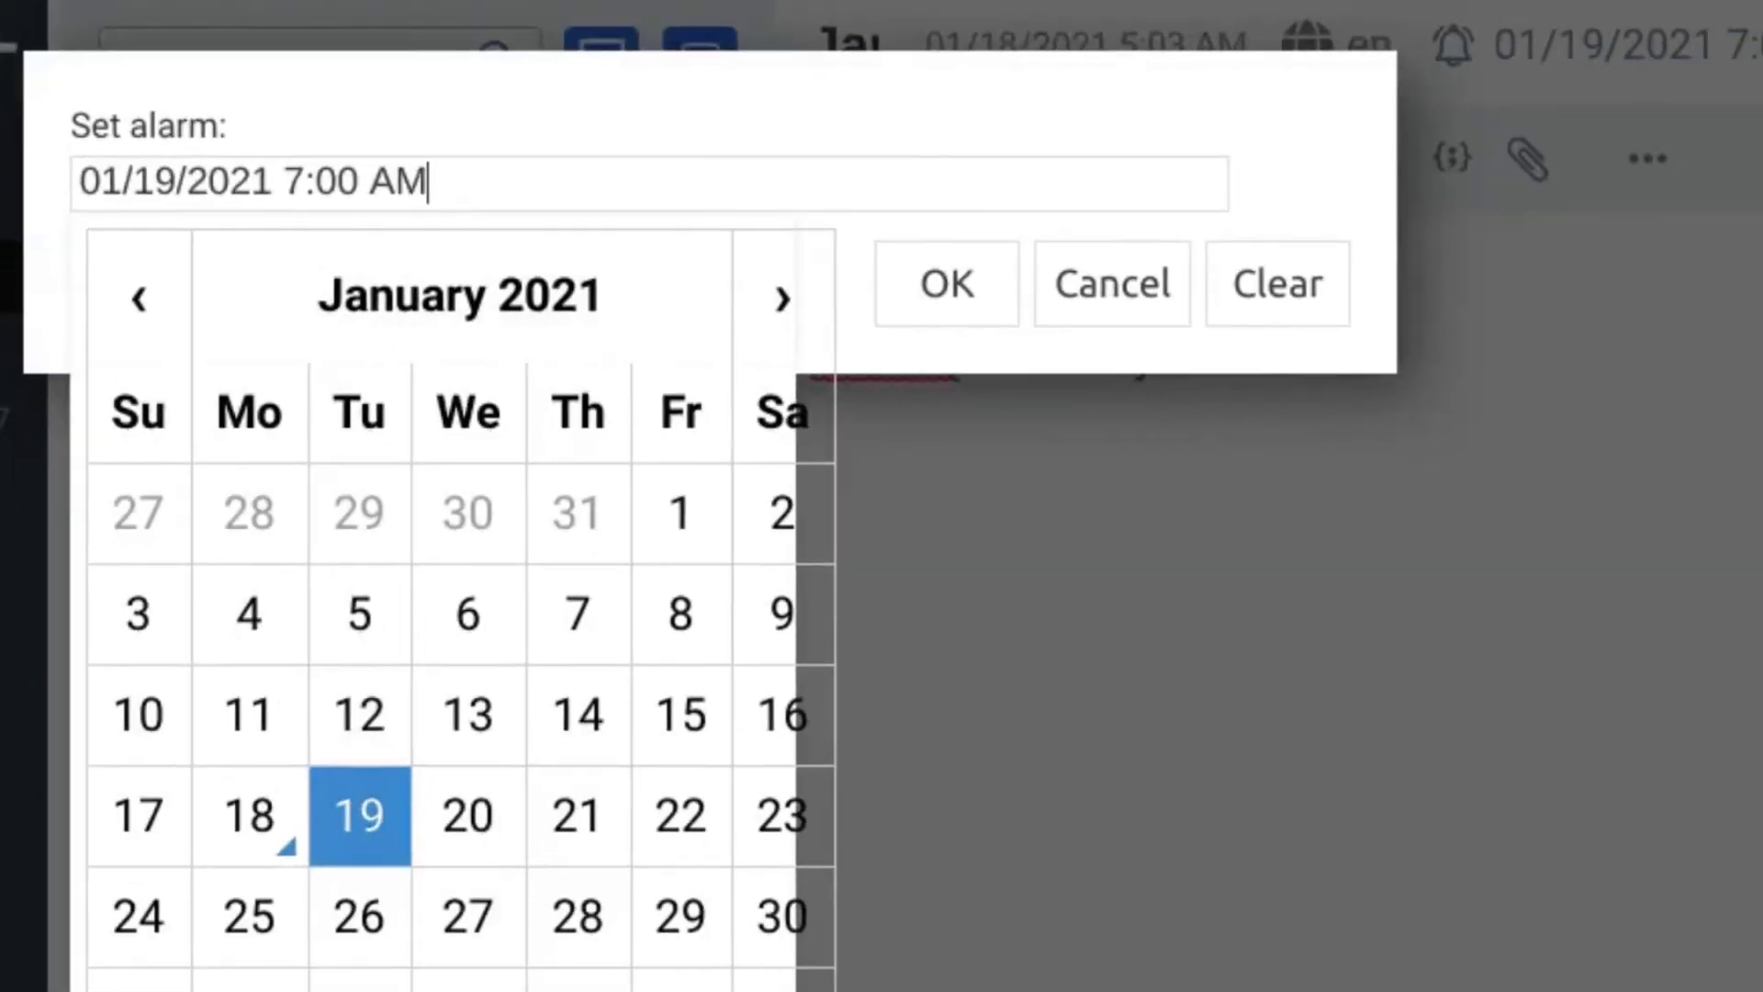
click(1133, 684)
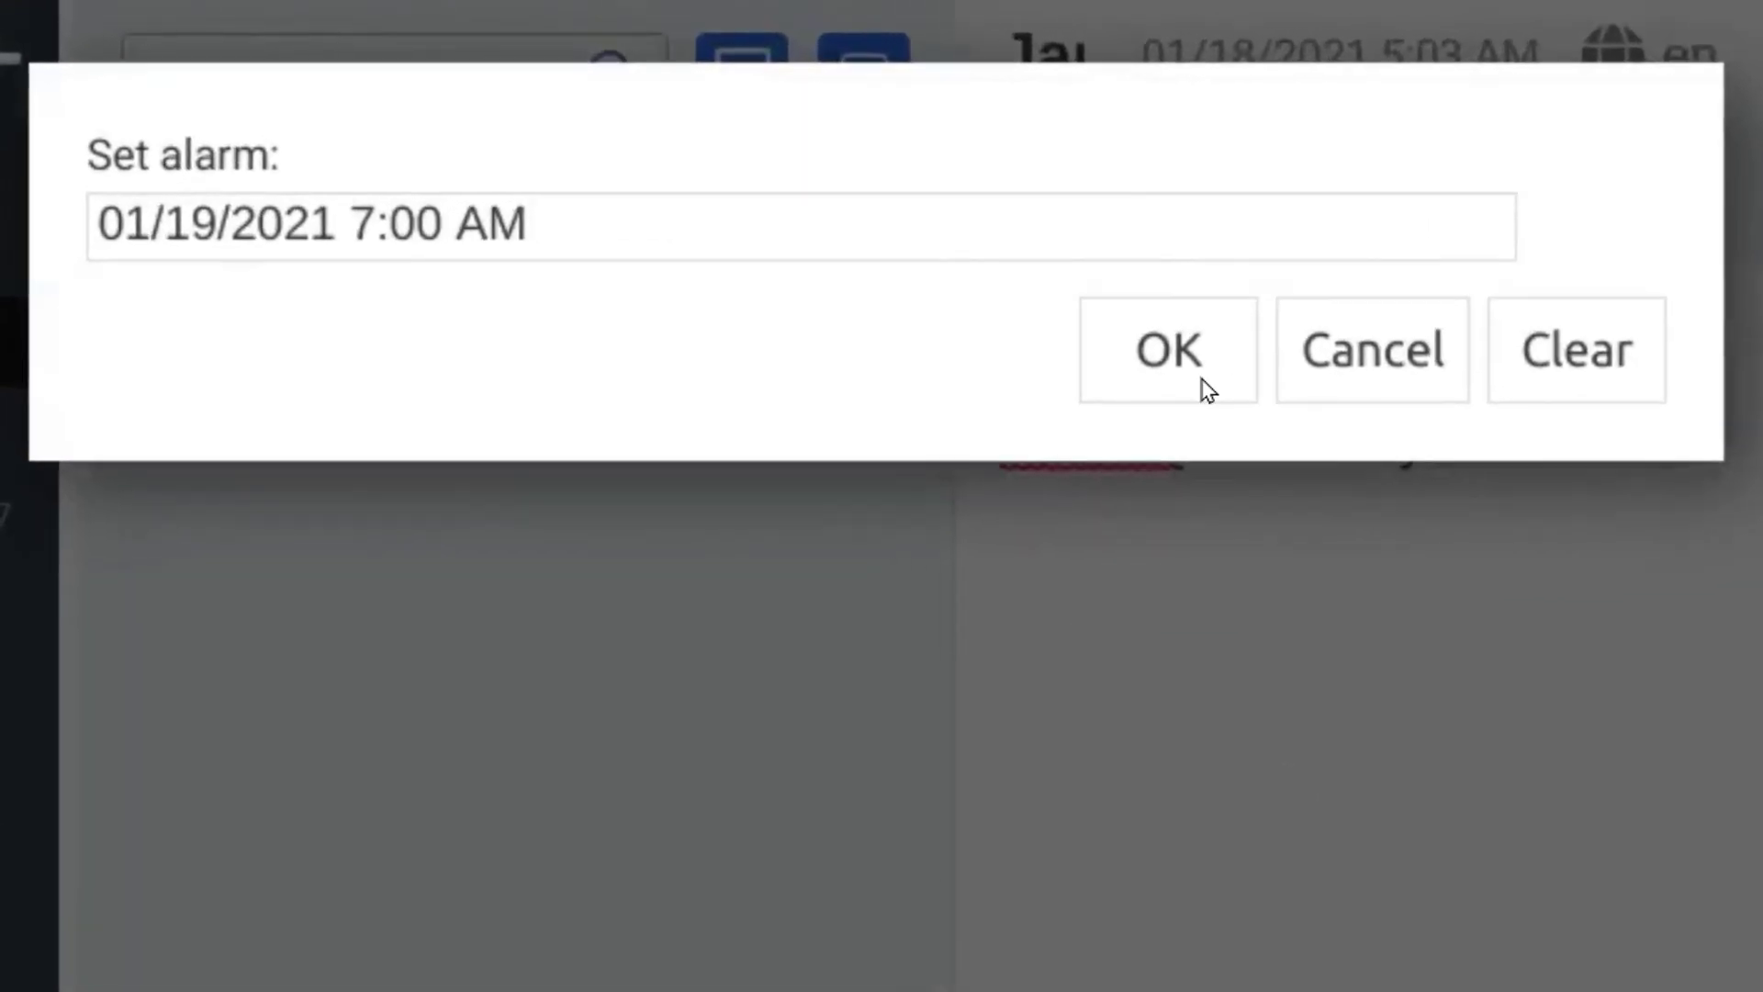
click(1437, 395)
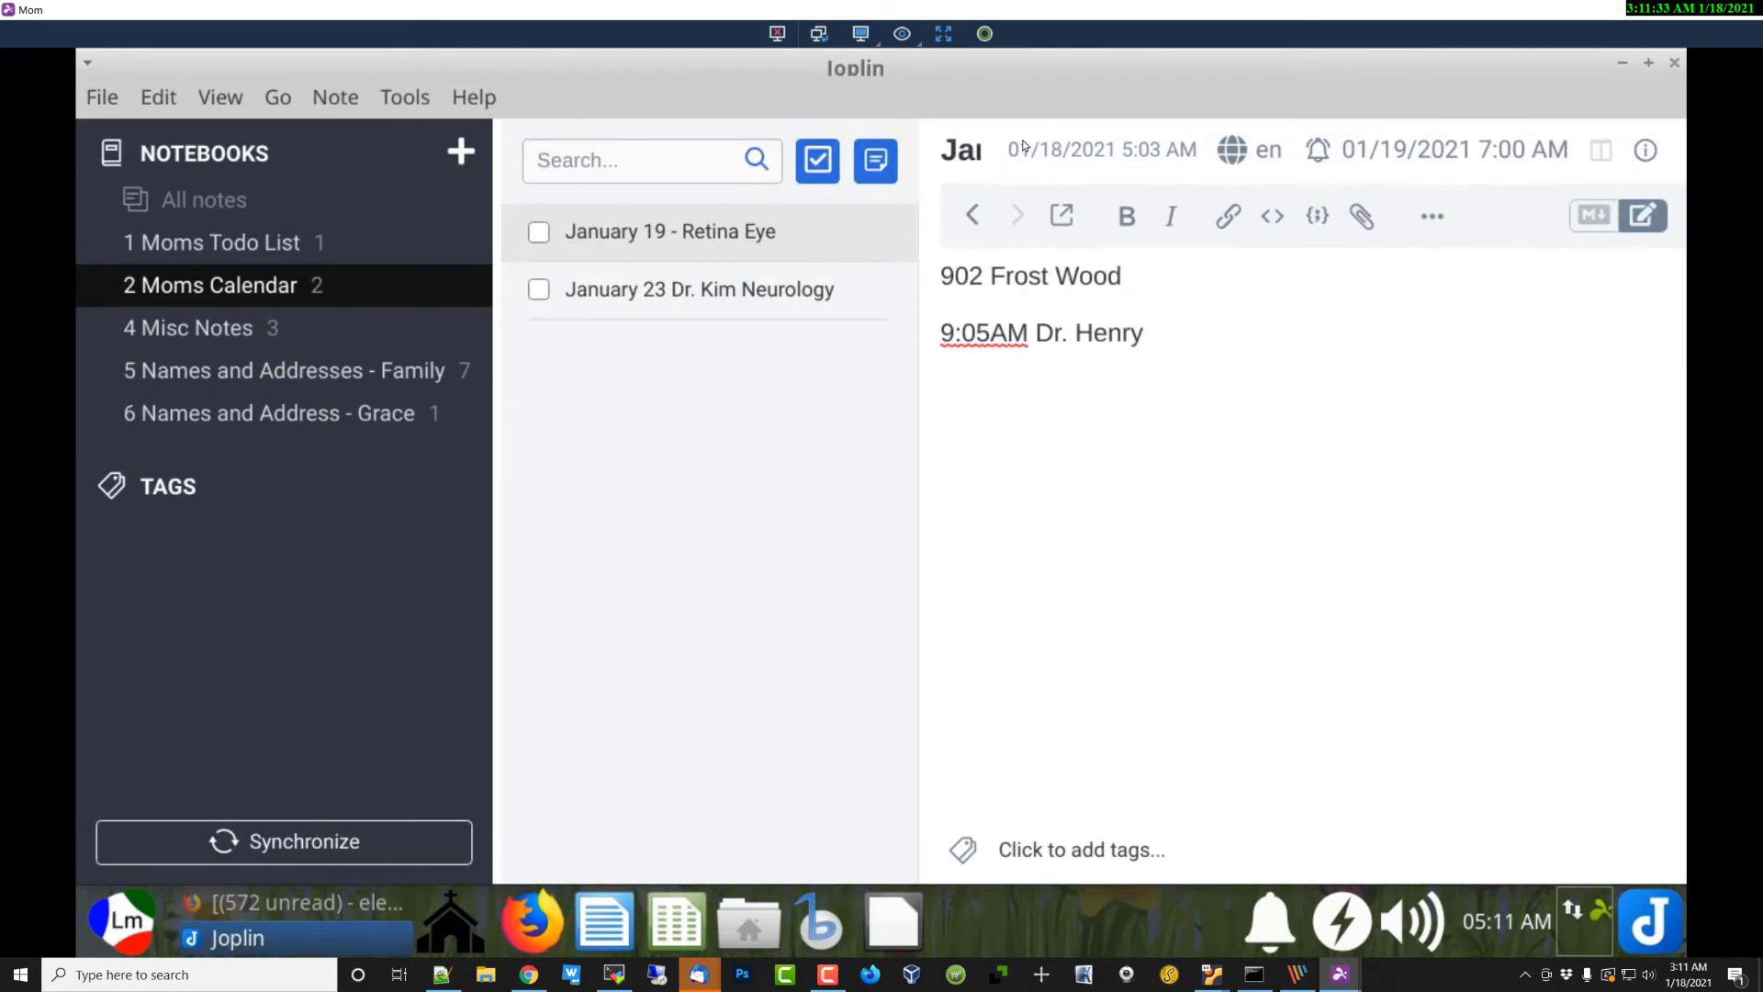
Step: Open the January 23 Dr. Kim Neurology appointment note
click(758, 298)
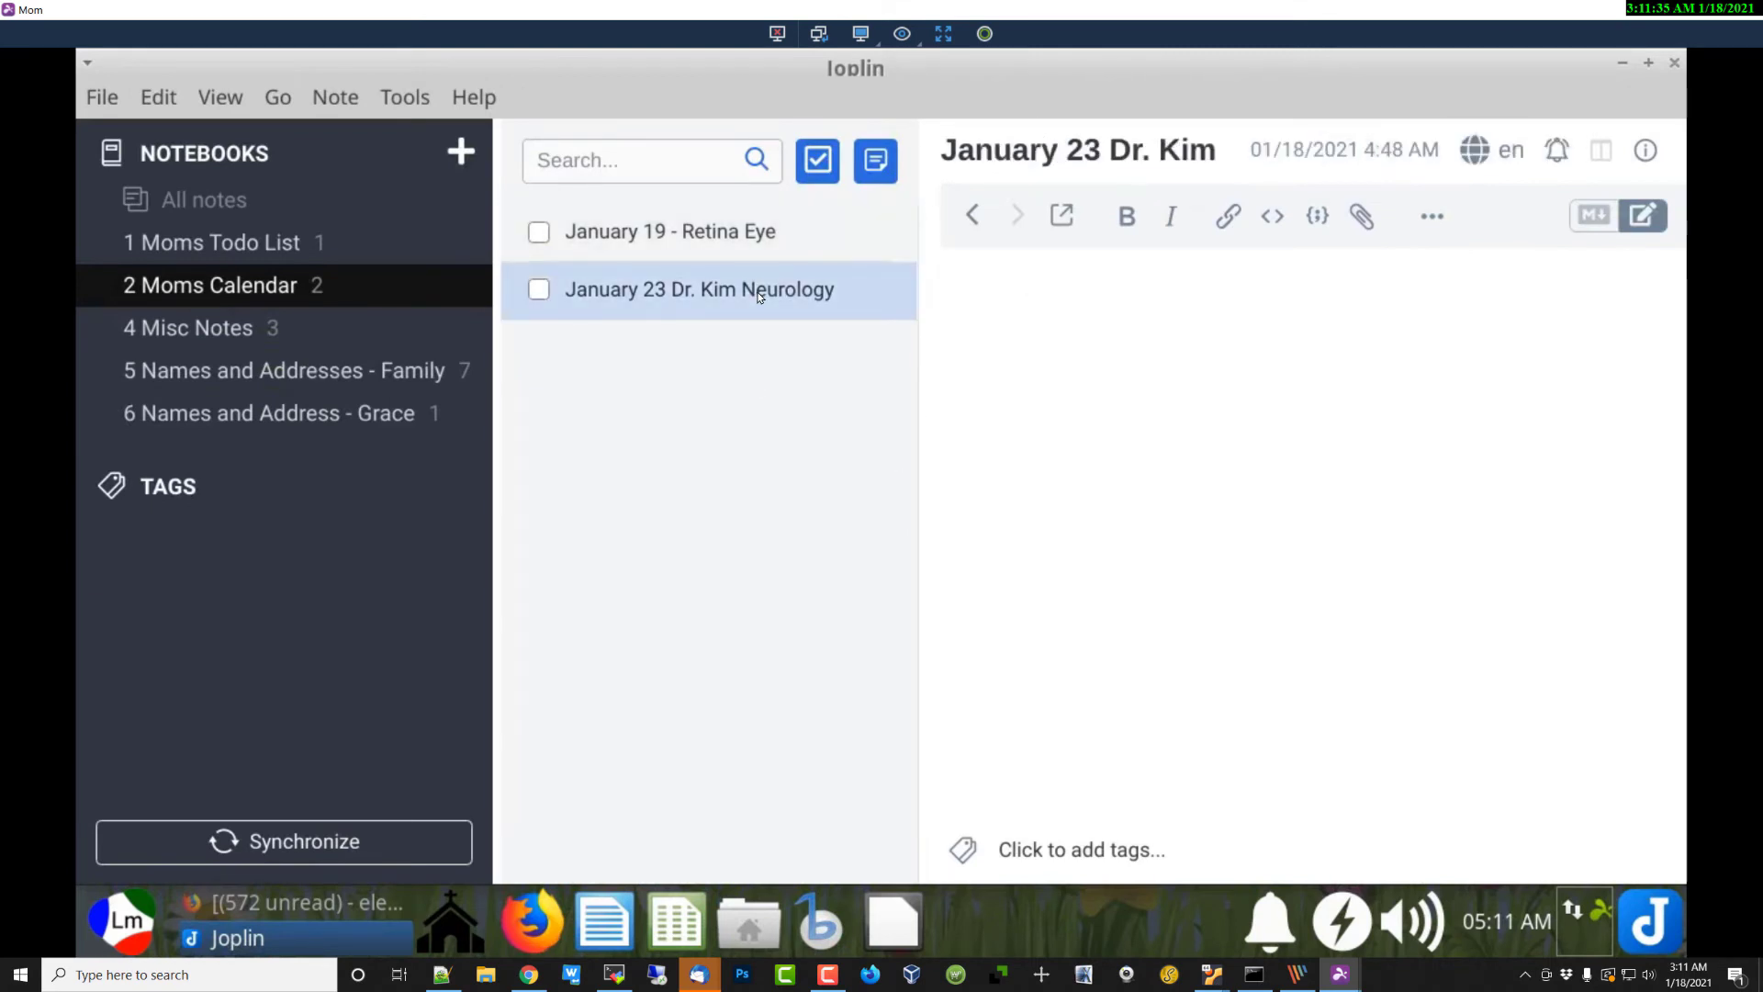
click(781, 234)
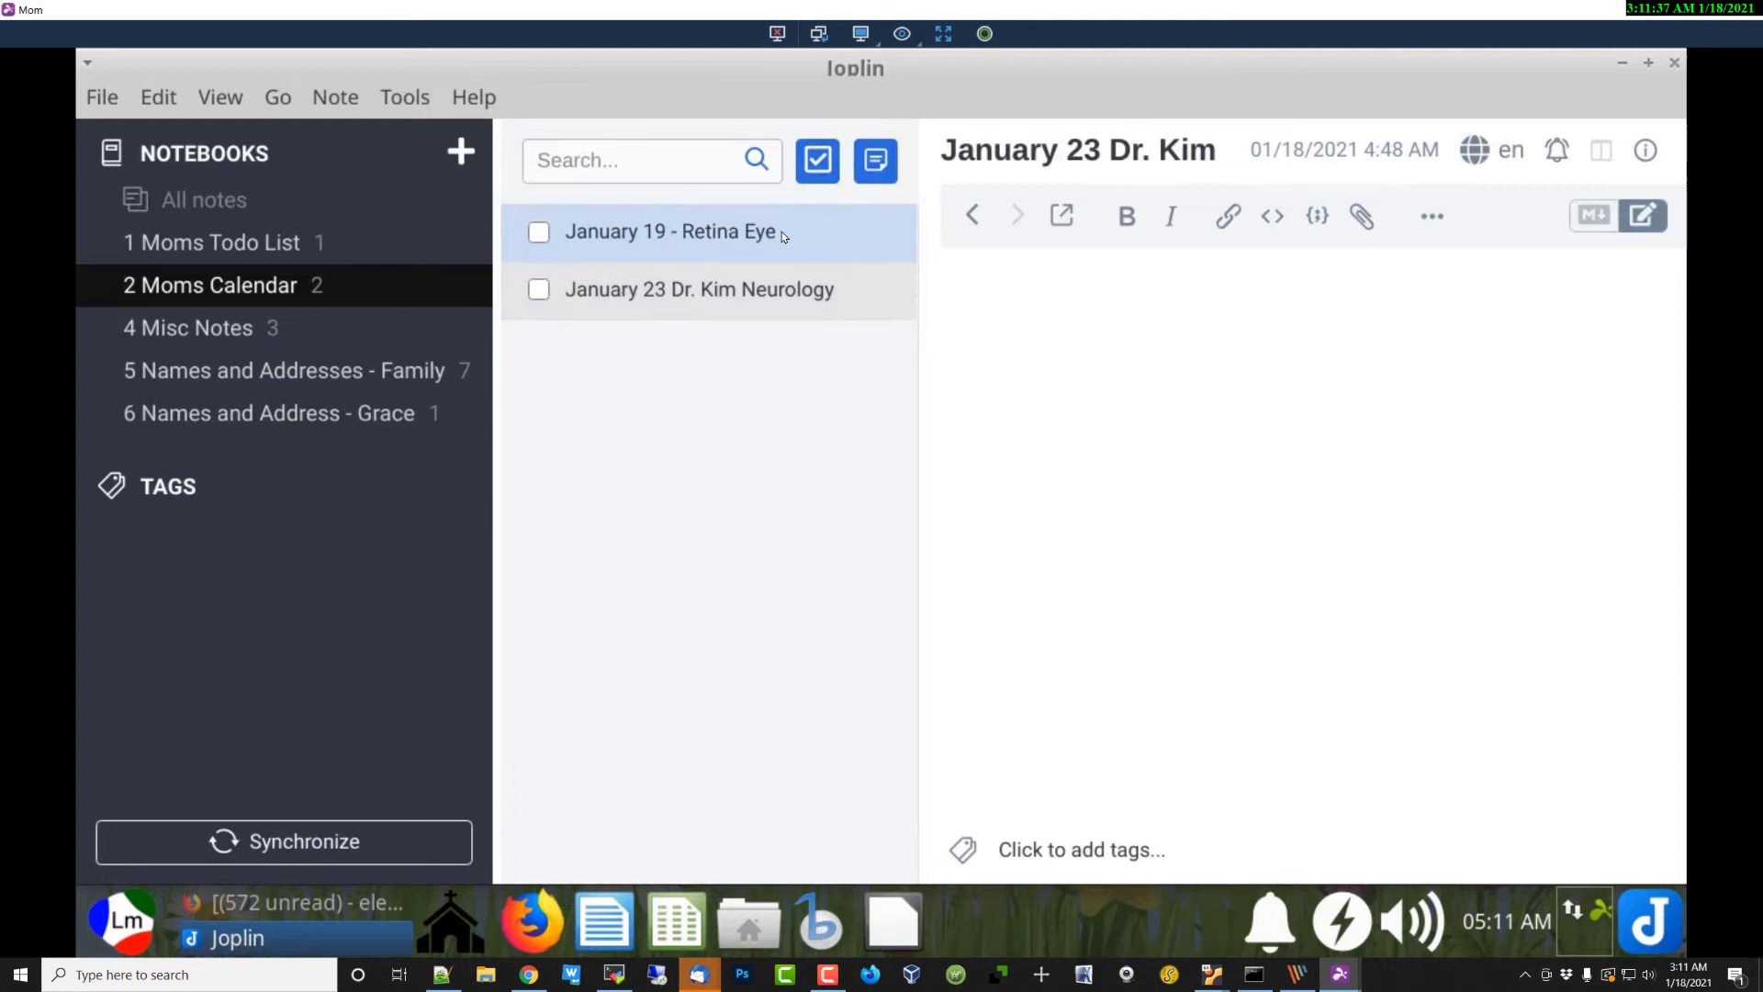
click(775, 297)
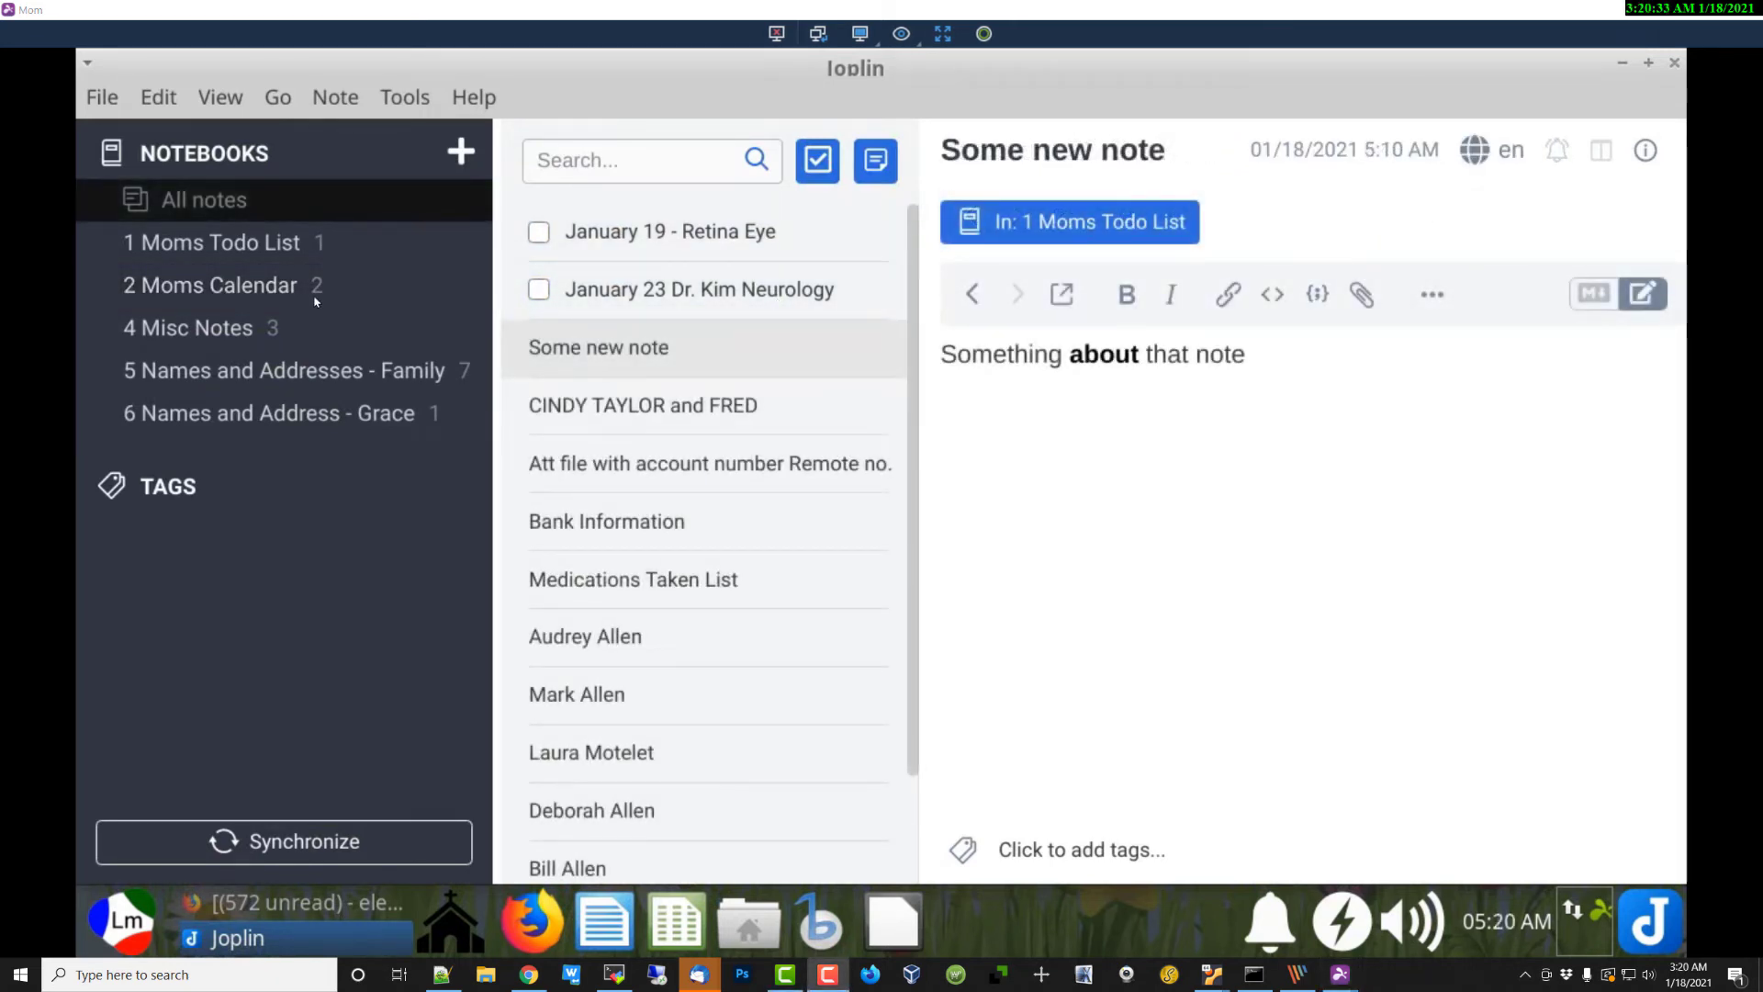
Step: In Moms Todo List, select the Markdown line of Some new note showing **about**
click(257, 248)
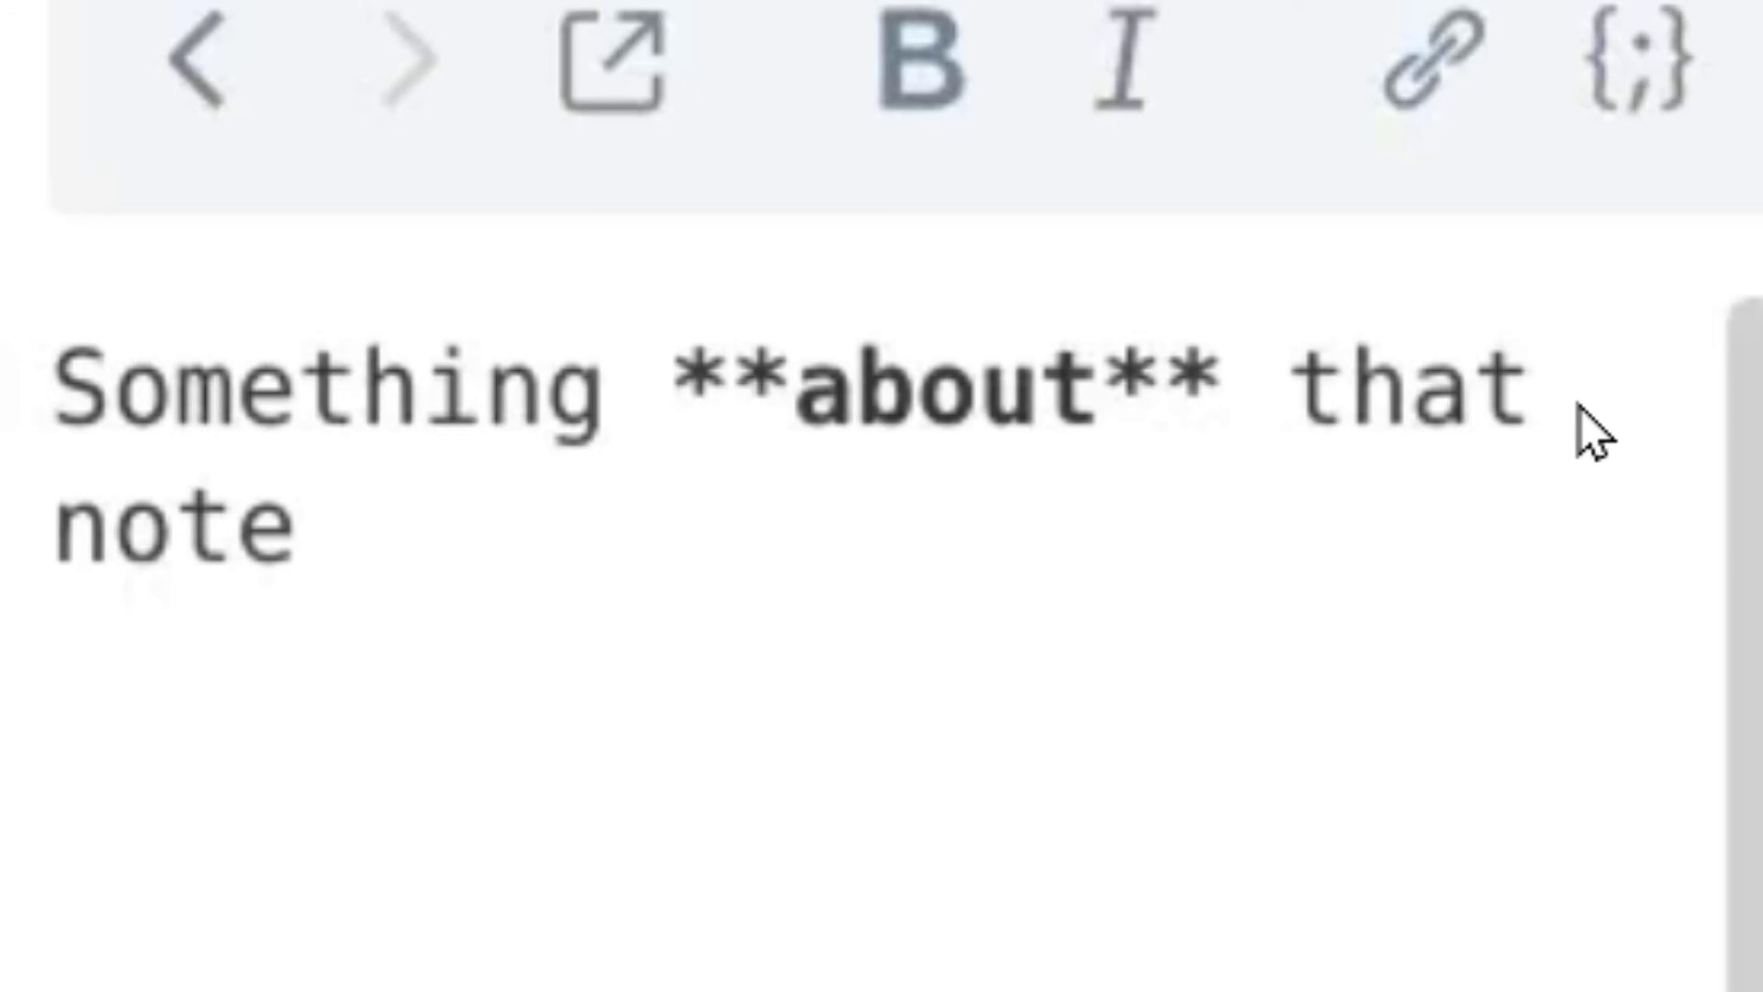
drag(1585, 432, 106, 346)
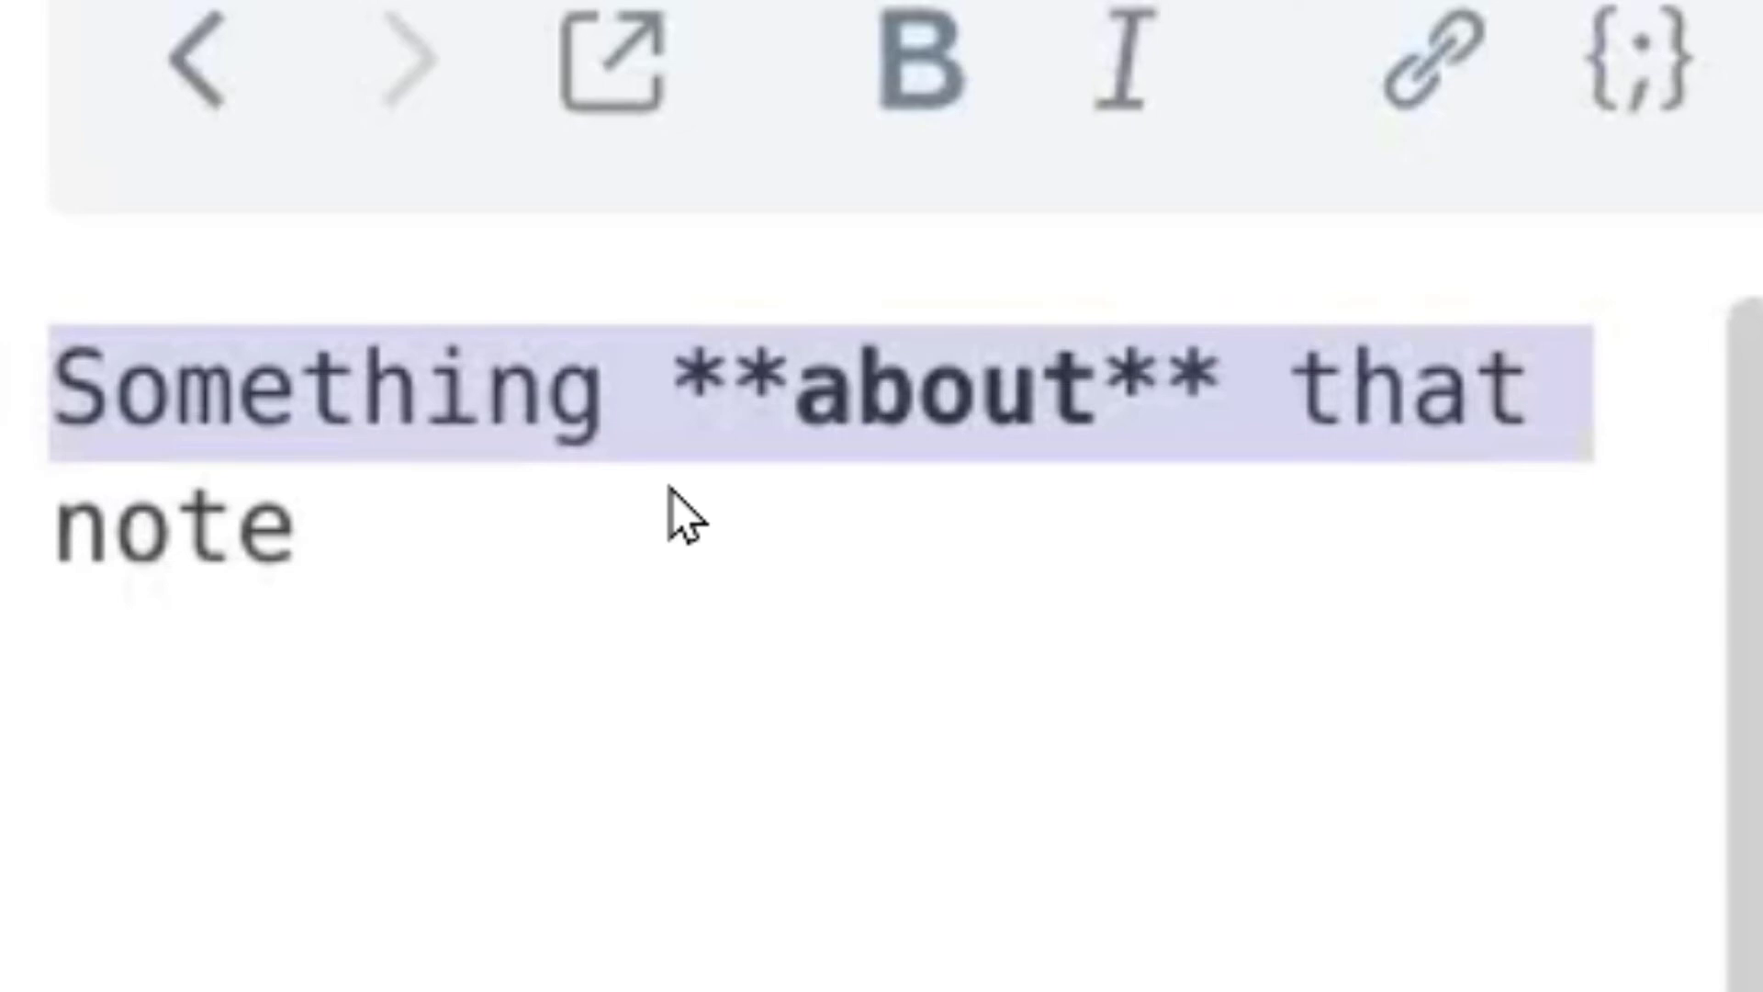
key(Down)
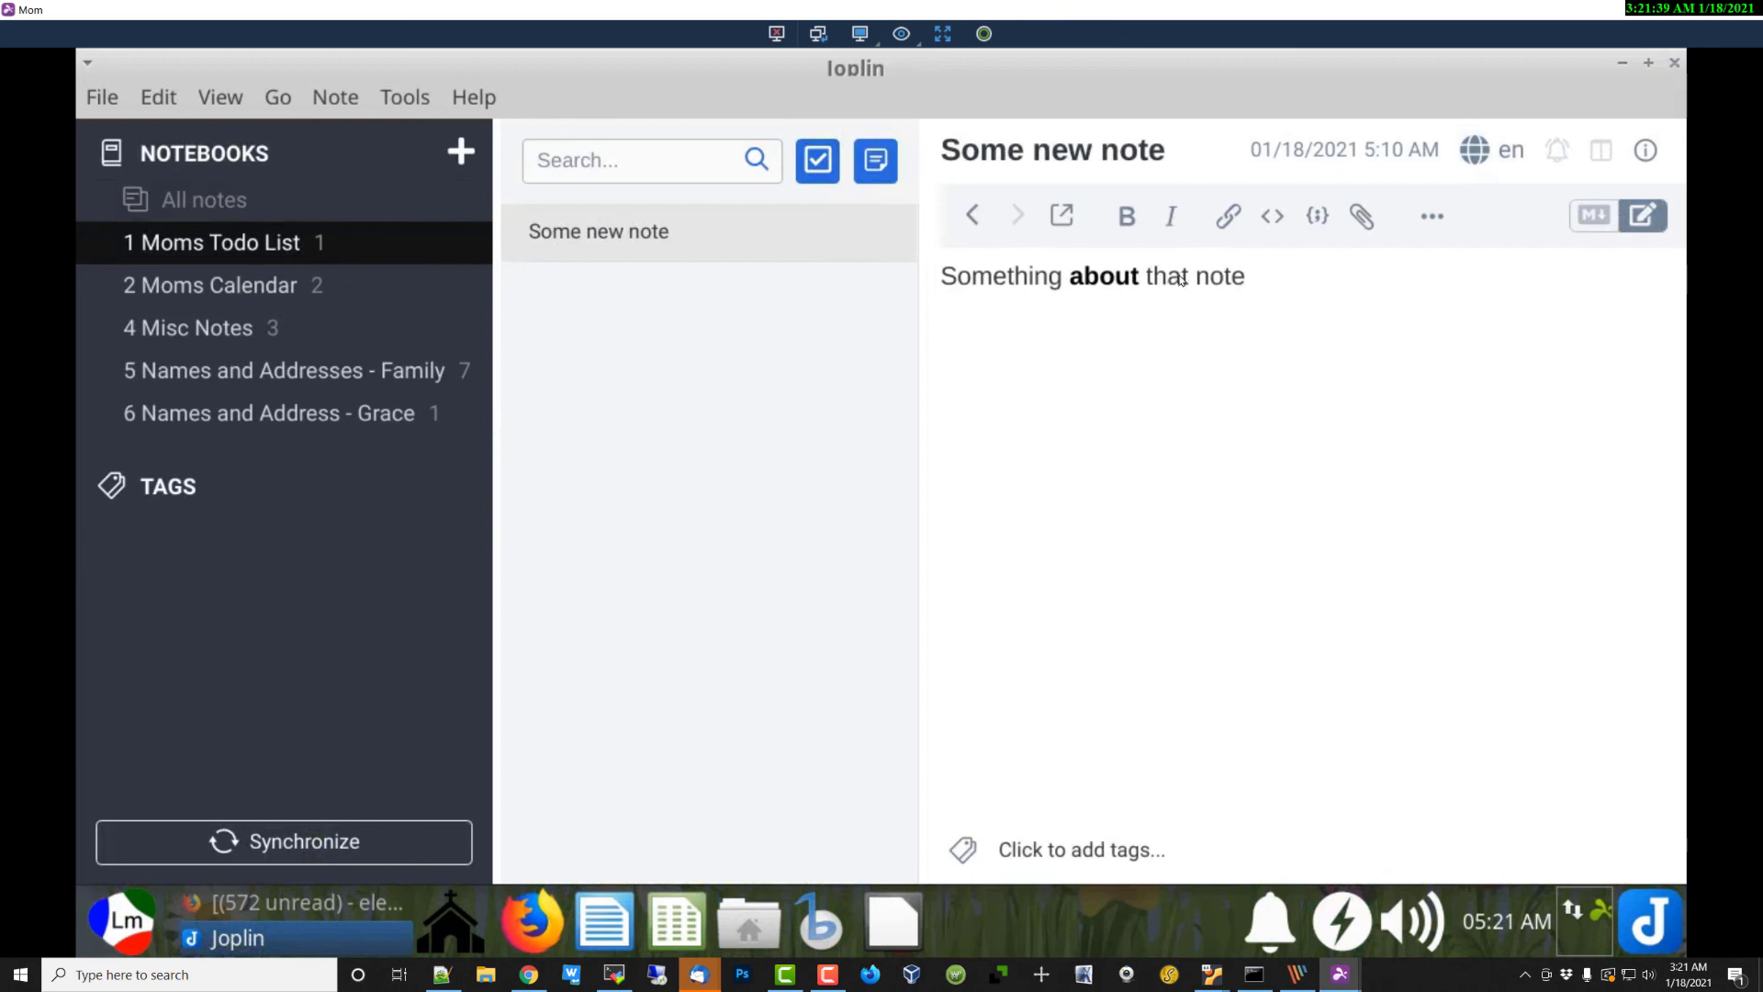
Step: Make the final word 'note' in Some new note italic
double_click(1005, 275)
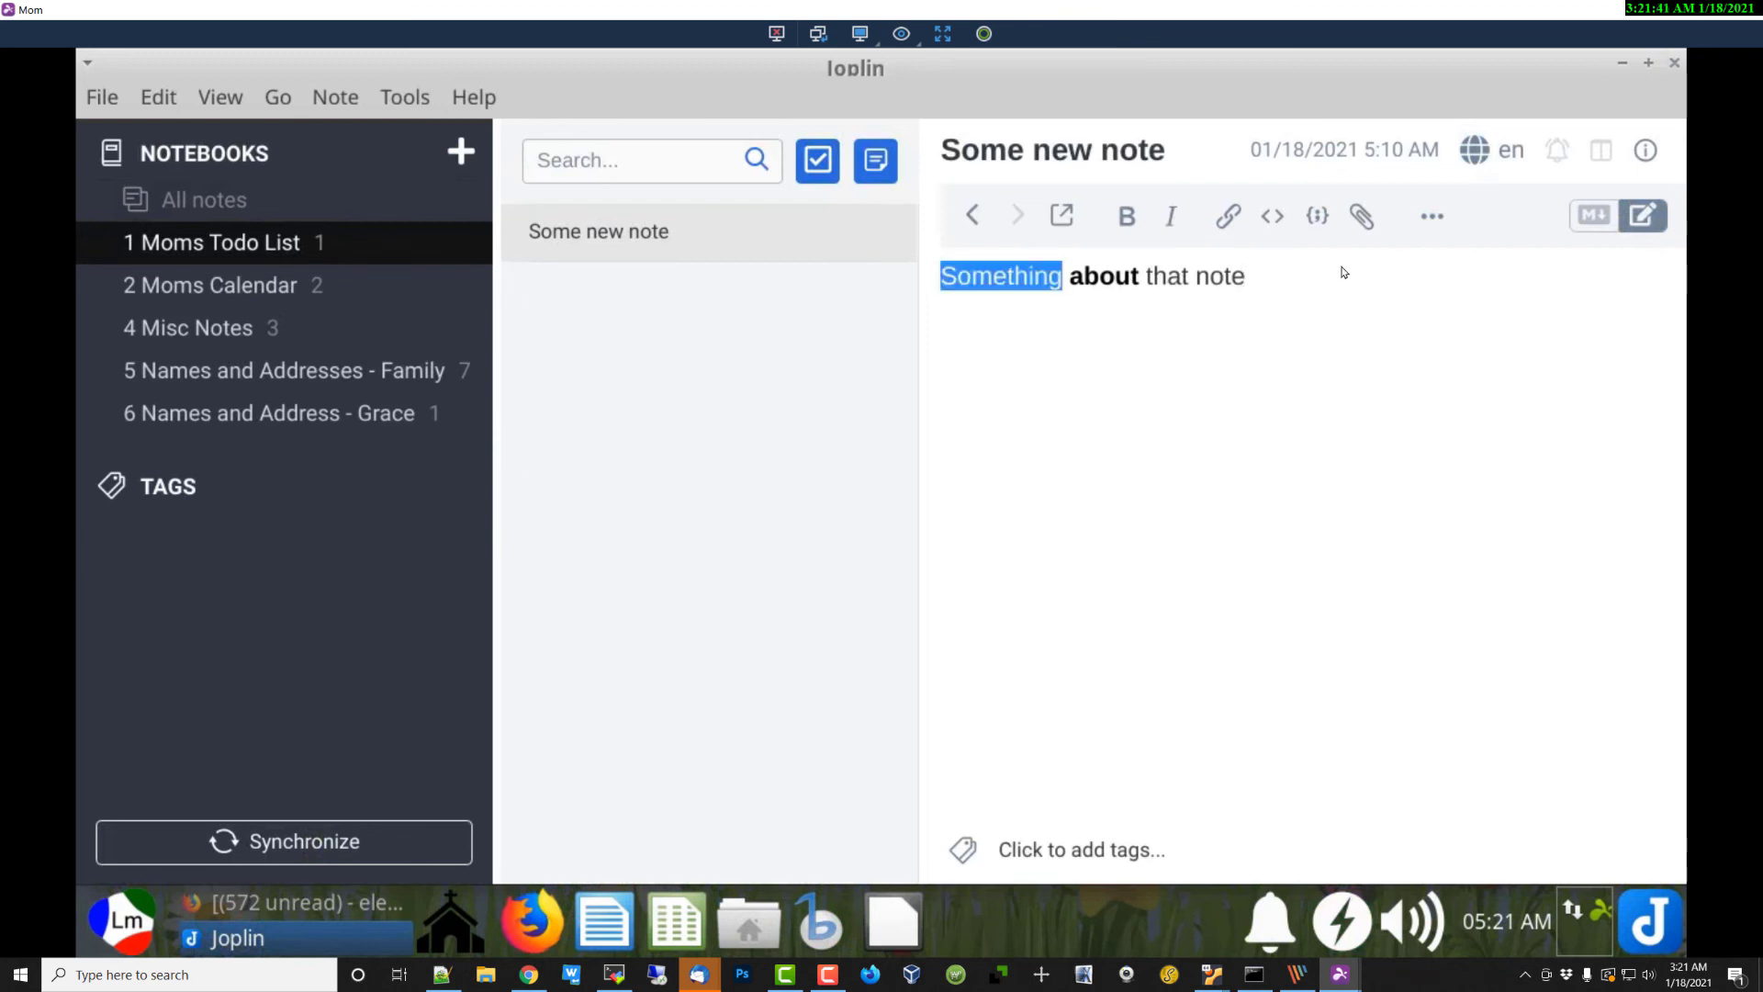
click(1222, 452)
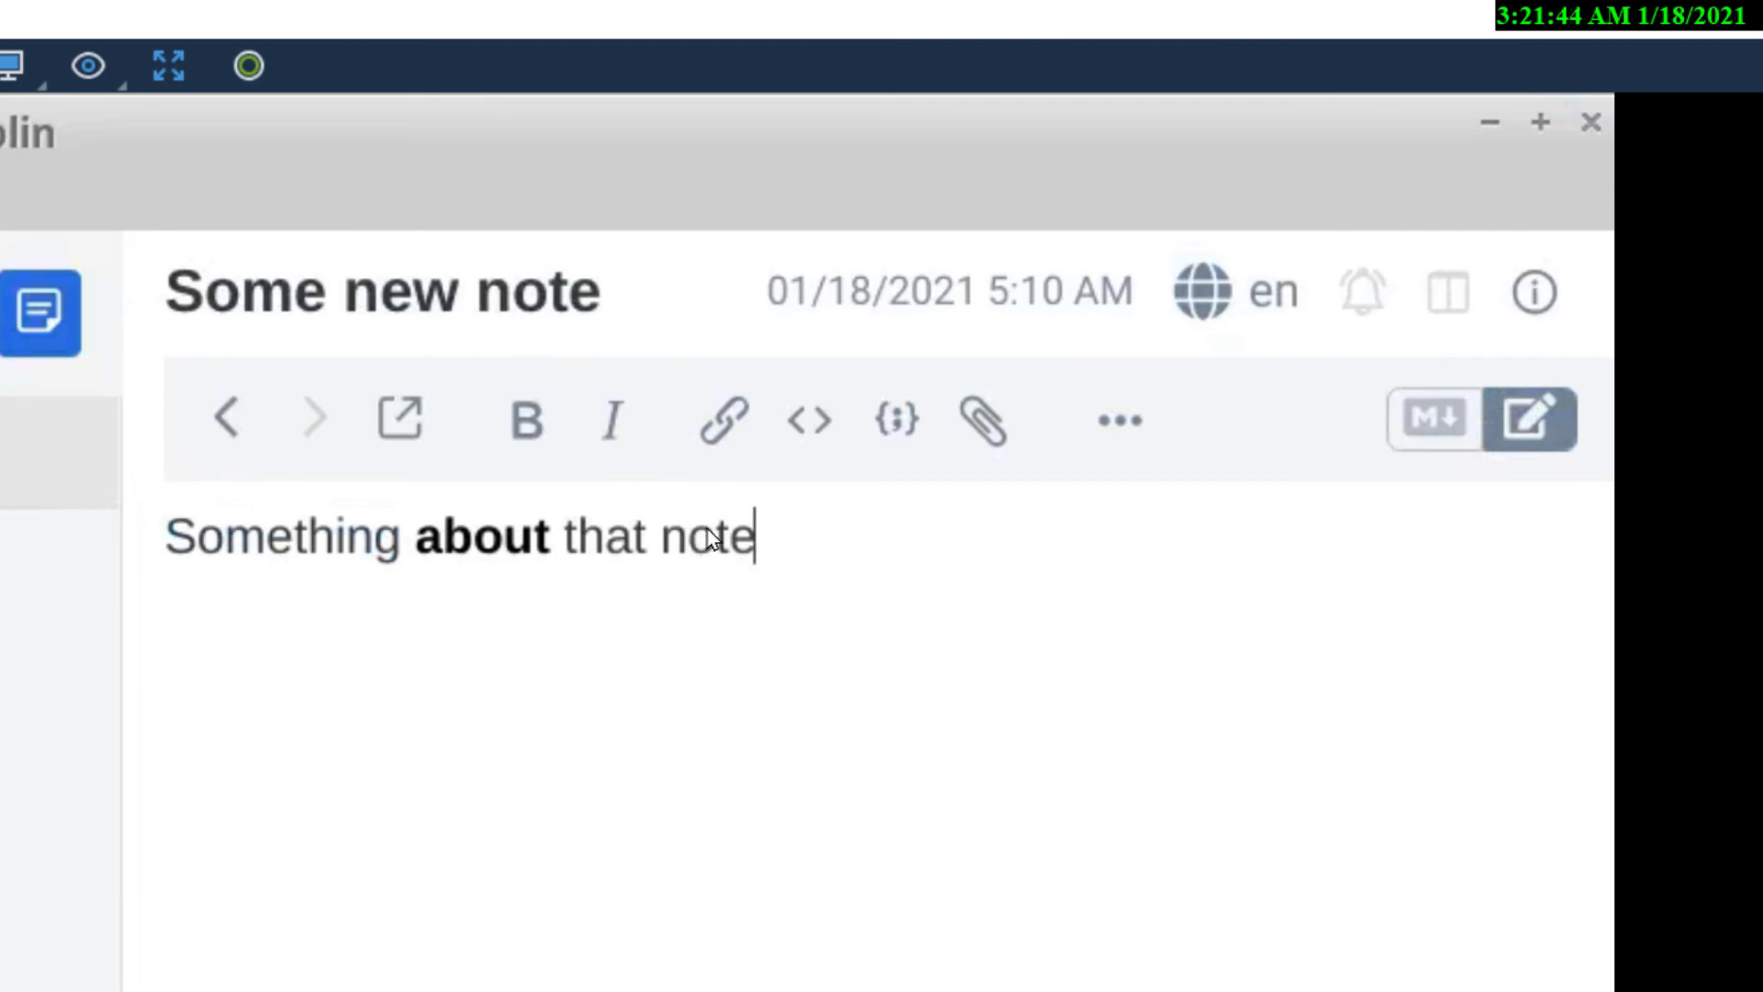
double_click(1092, 346)
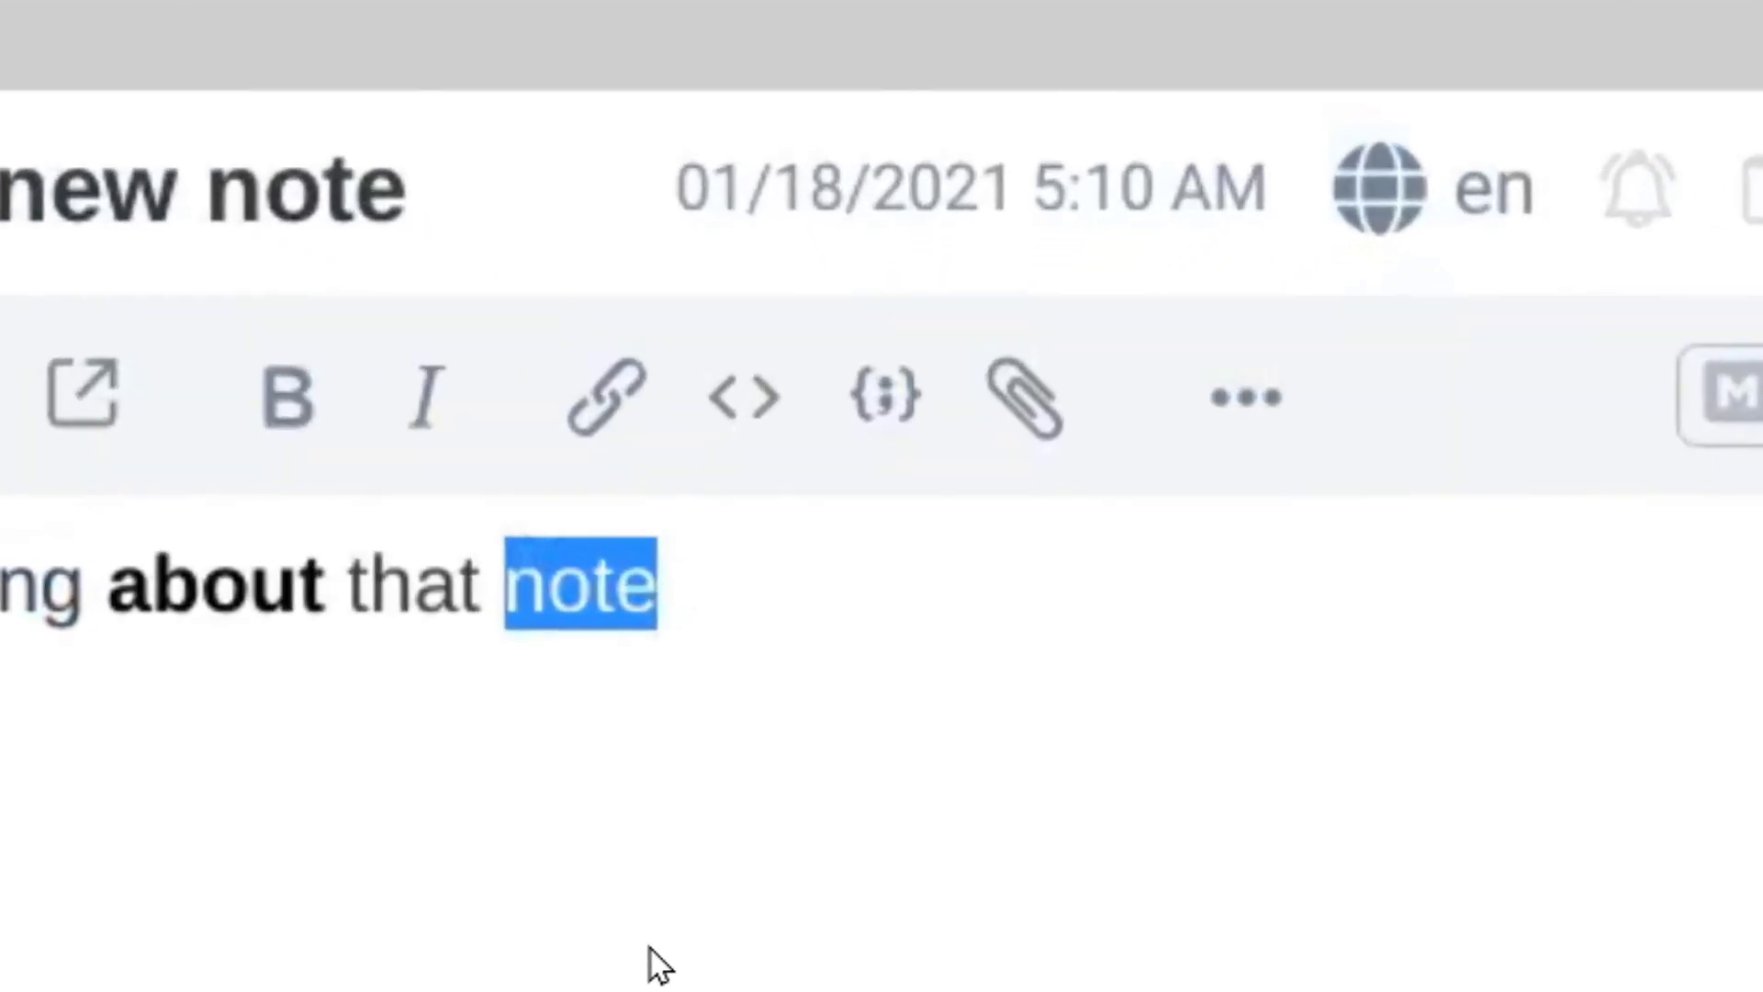
click(429, 400)
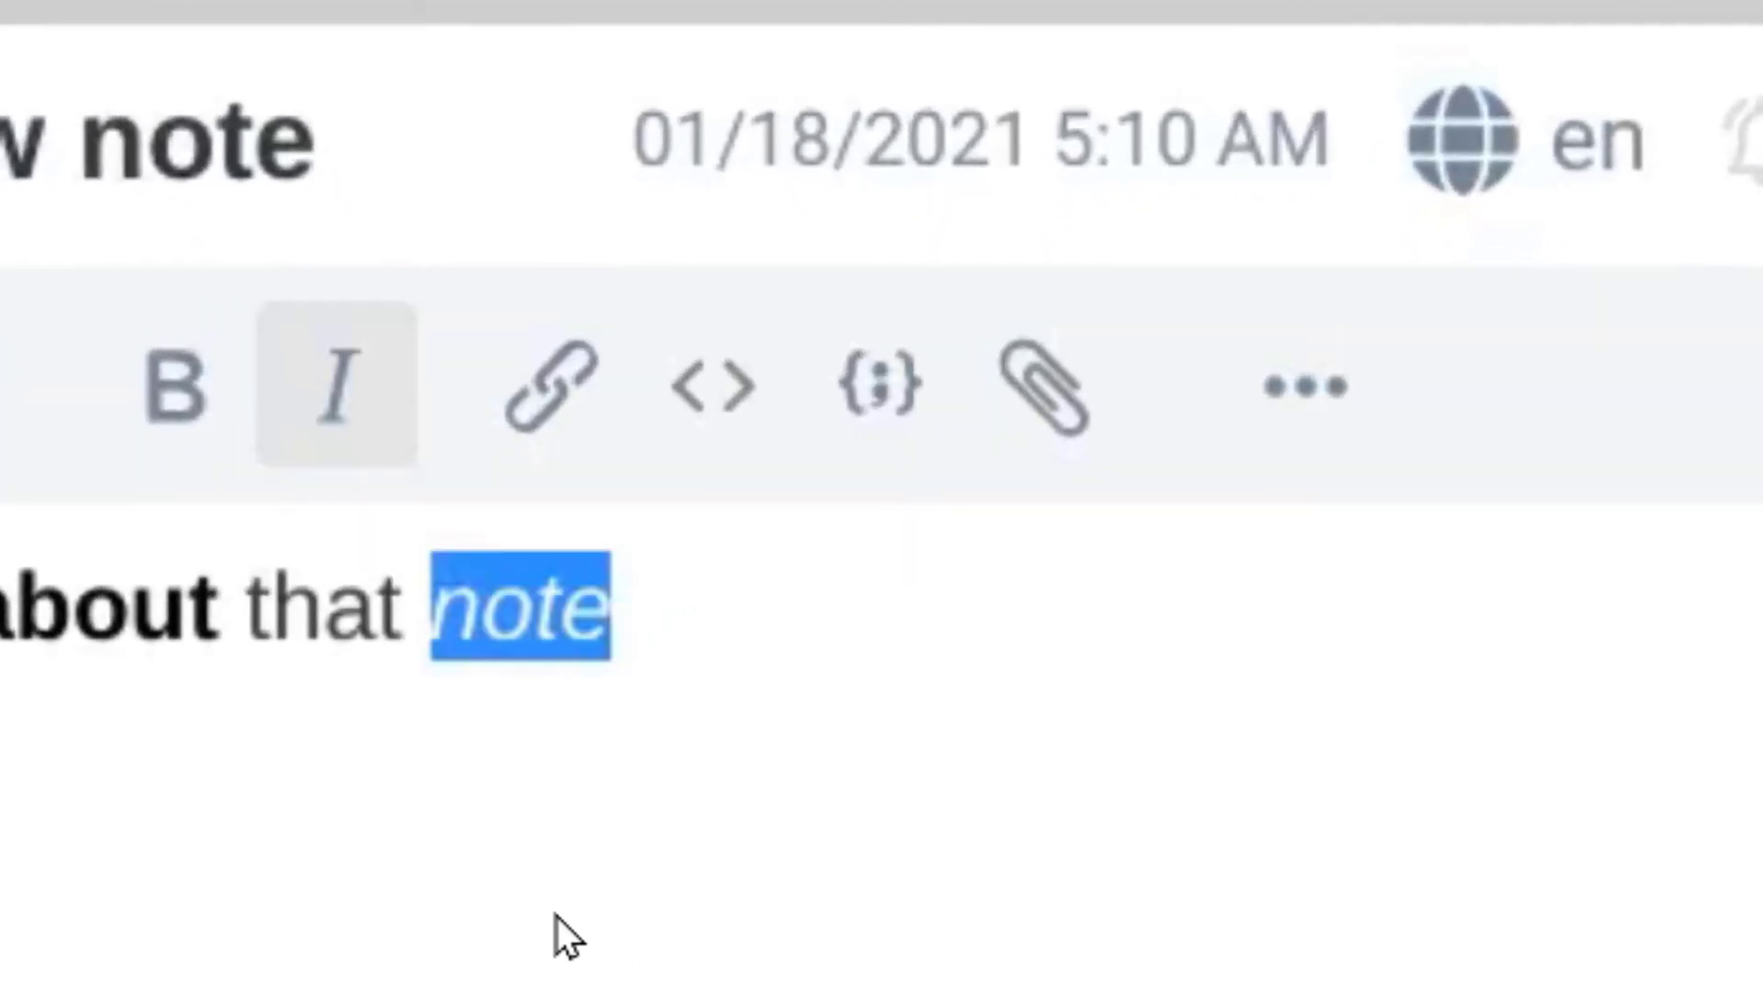
Step: Toggle the Markdown view with Ctrl+Shift+E to show *note*, then switch back and open Moms Calendar
key(ctrl+shift+e)
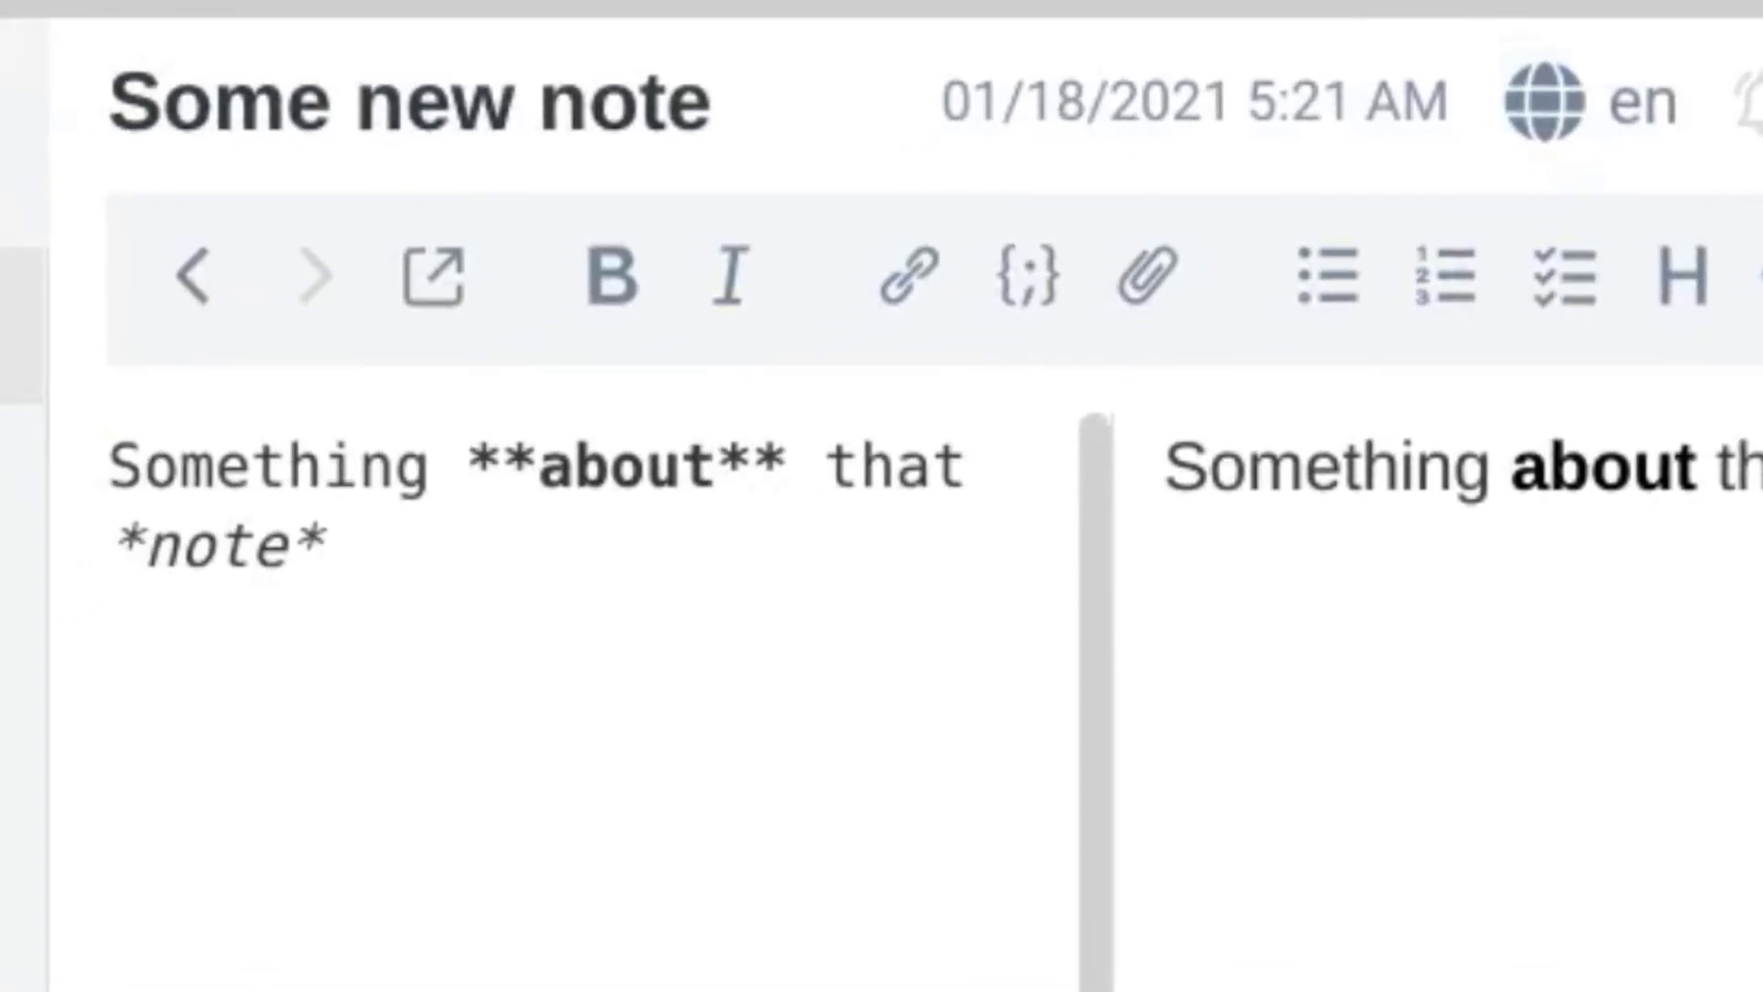
key(ctrl+shift+e)
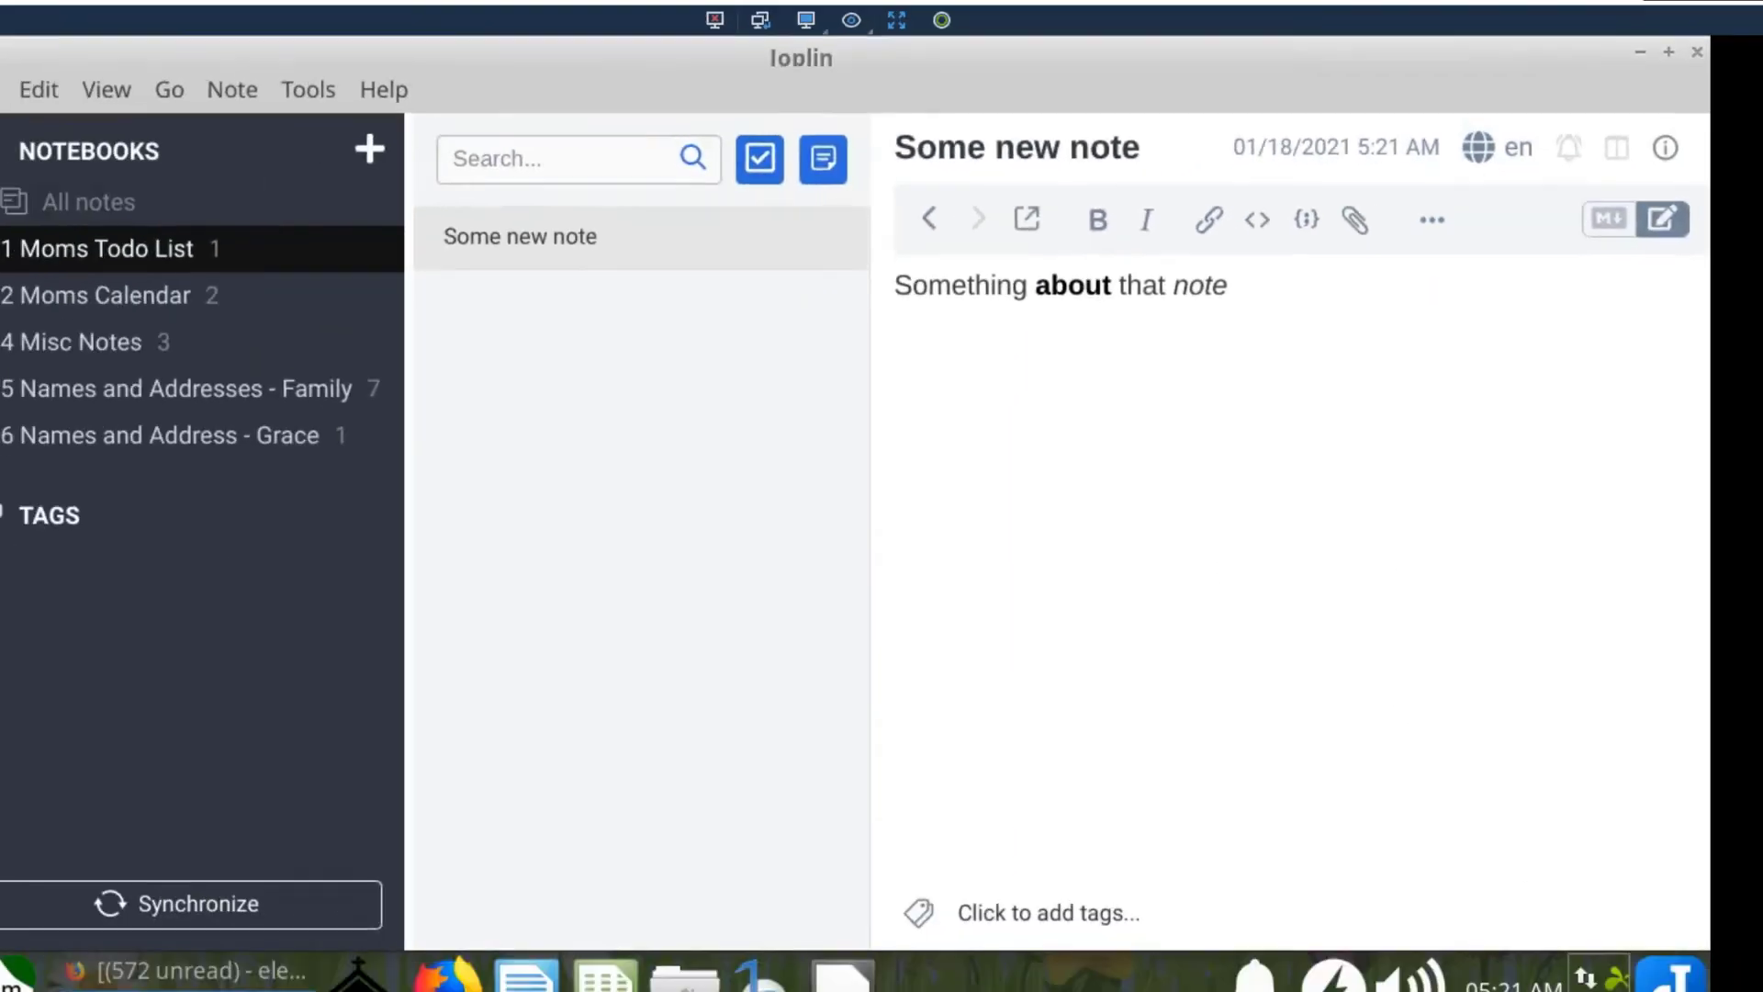
click(138, 291)
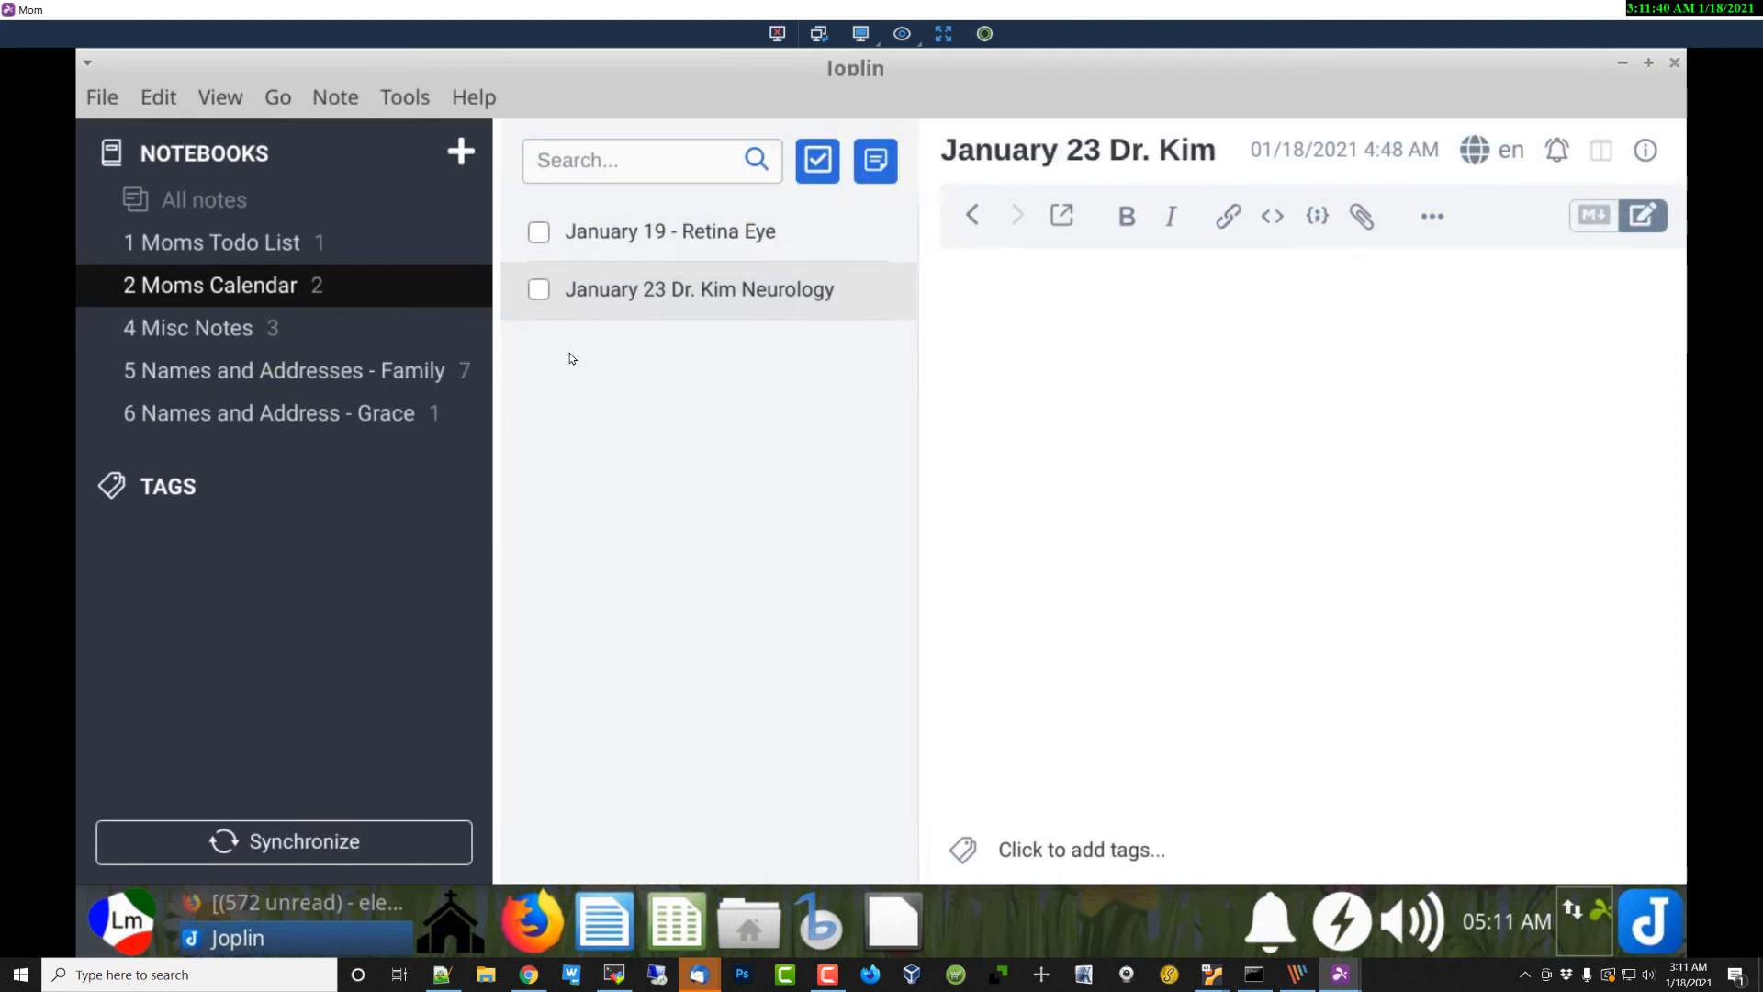
Step: Open the Family and Grace notebooks, start a new to-do, then abandon it for the existing note
click(246, 372)
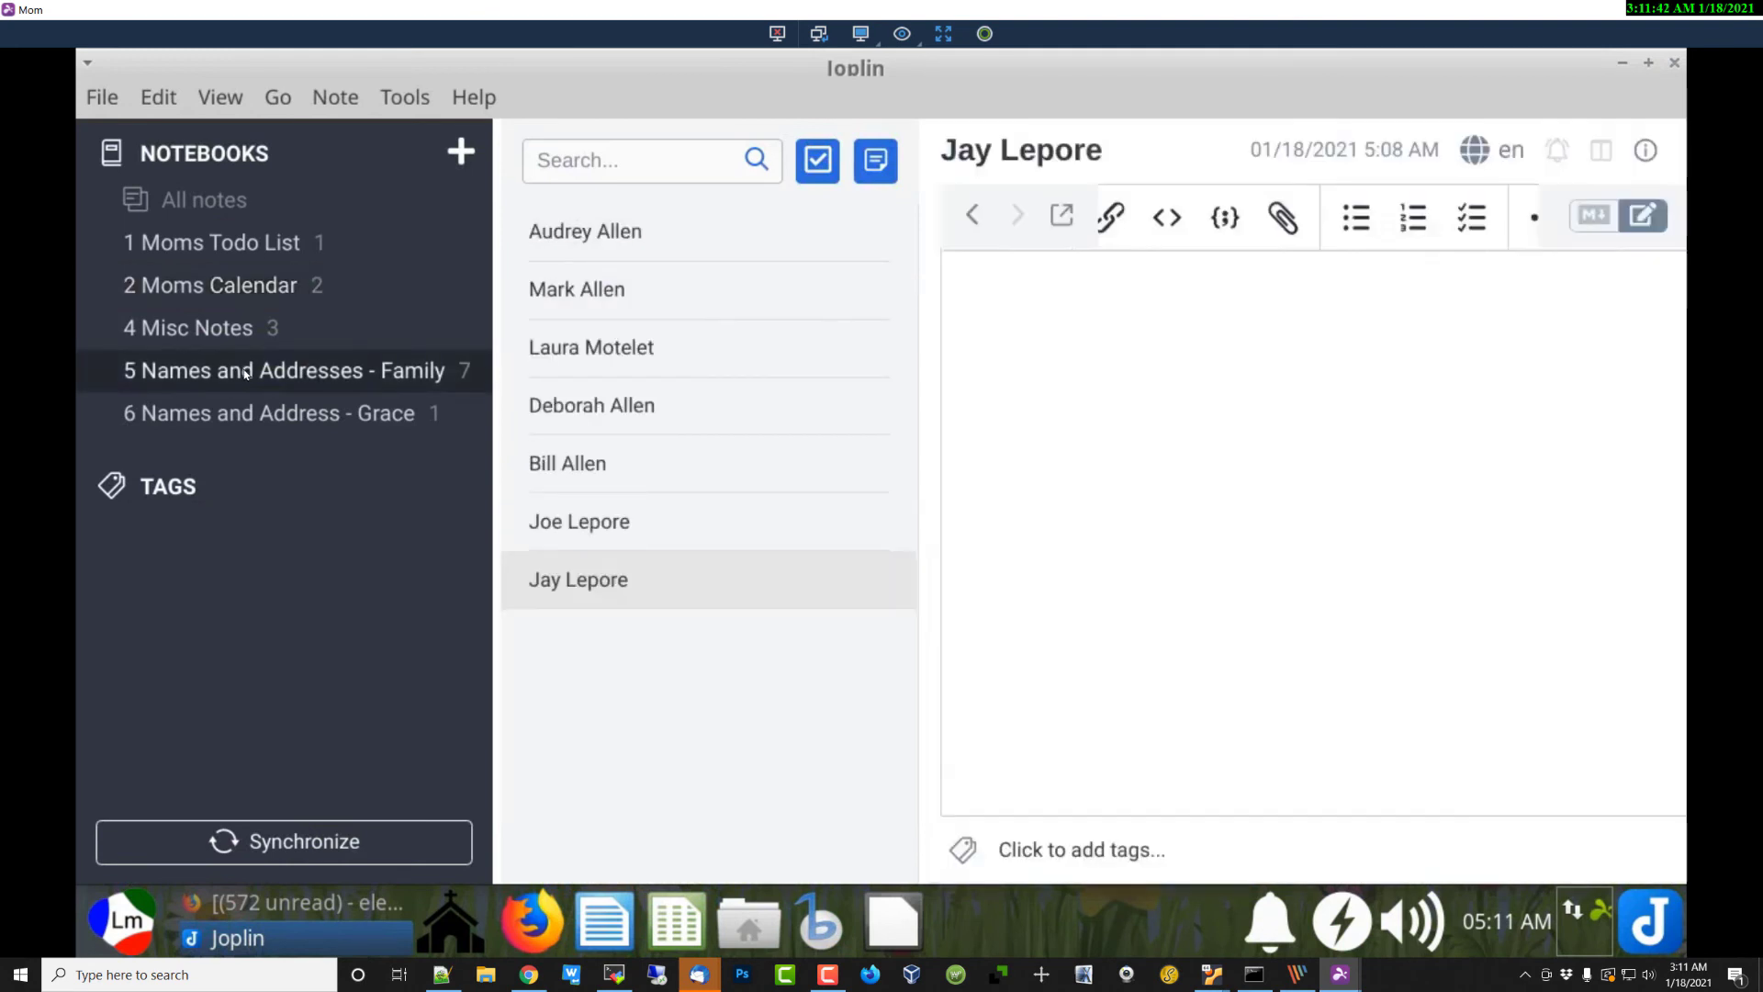
click(311, 415)
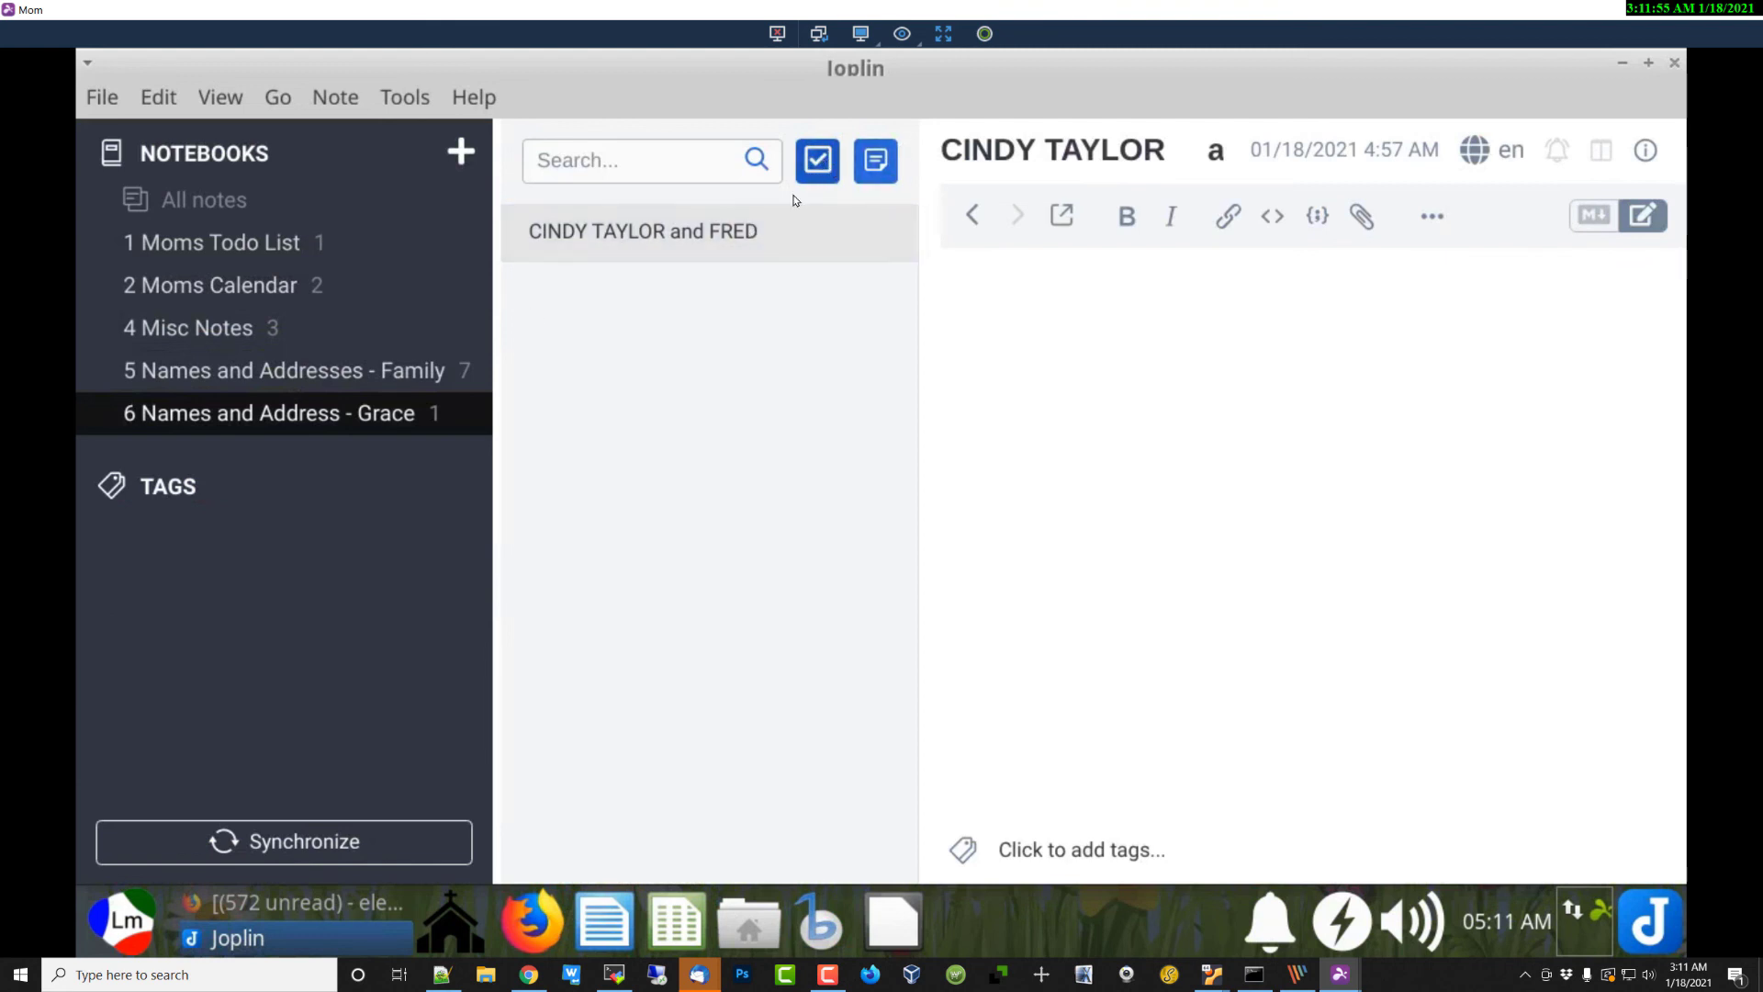
click(816, 161)
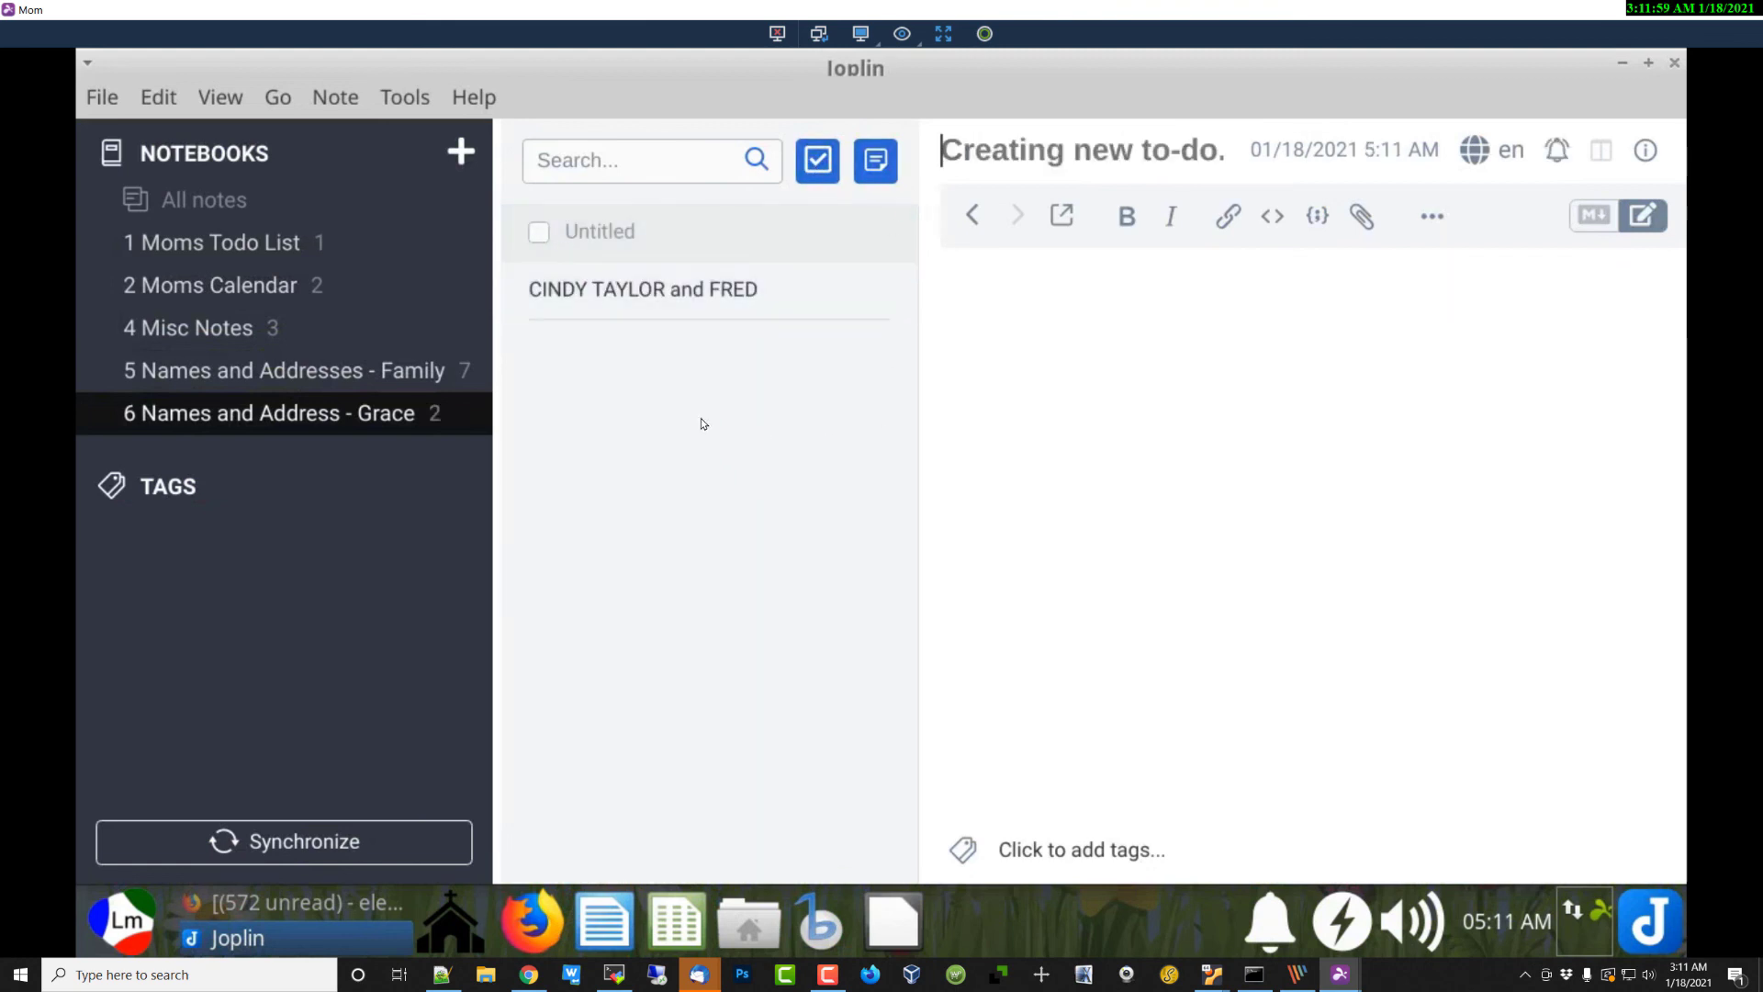
click(609, 303)
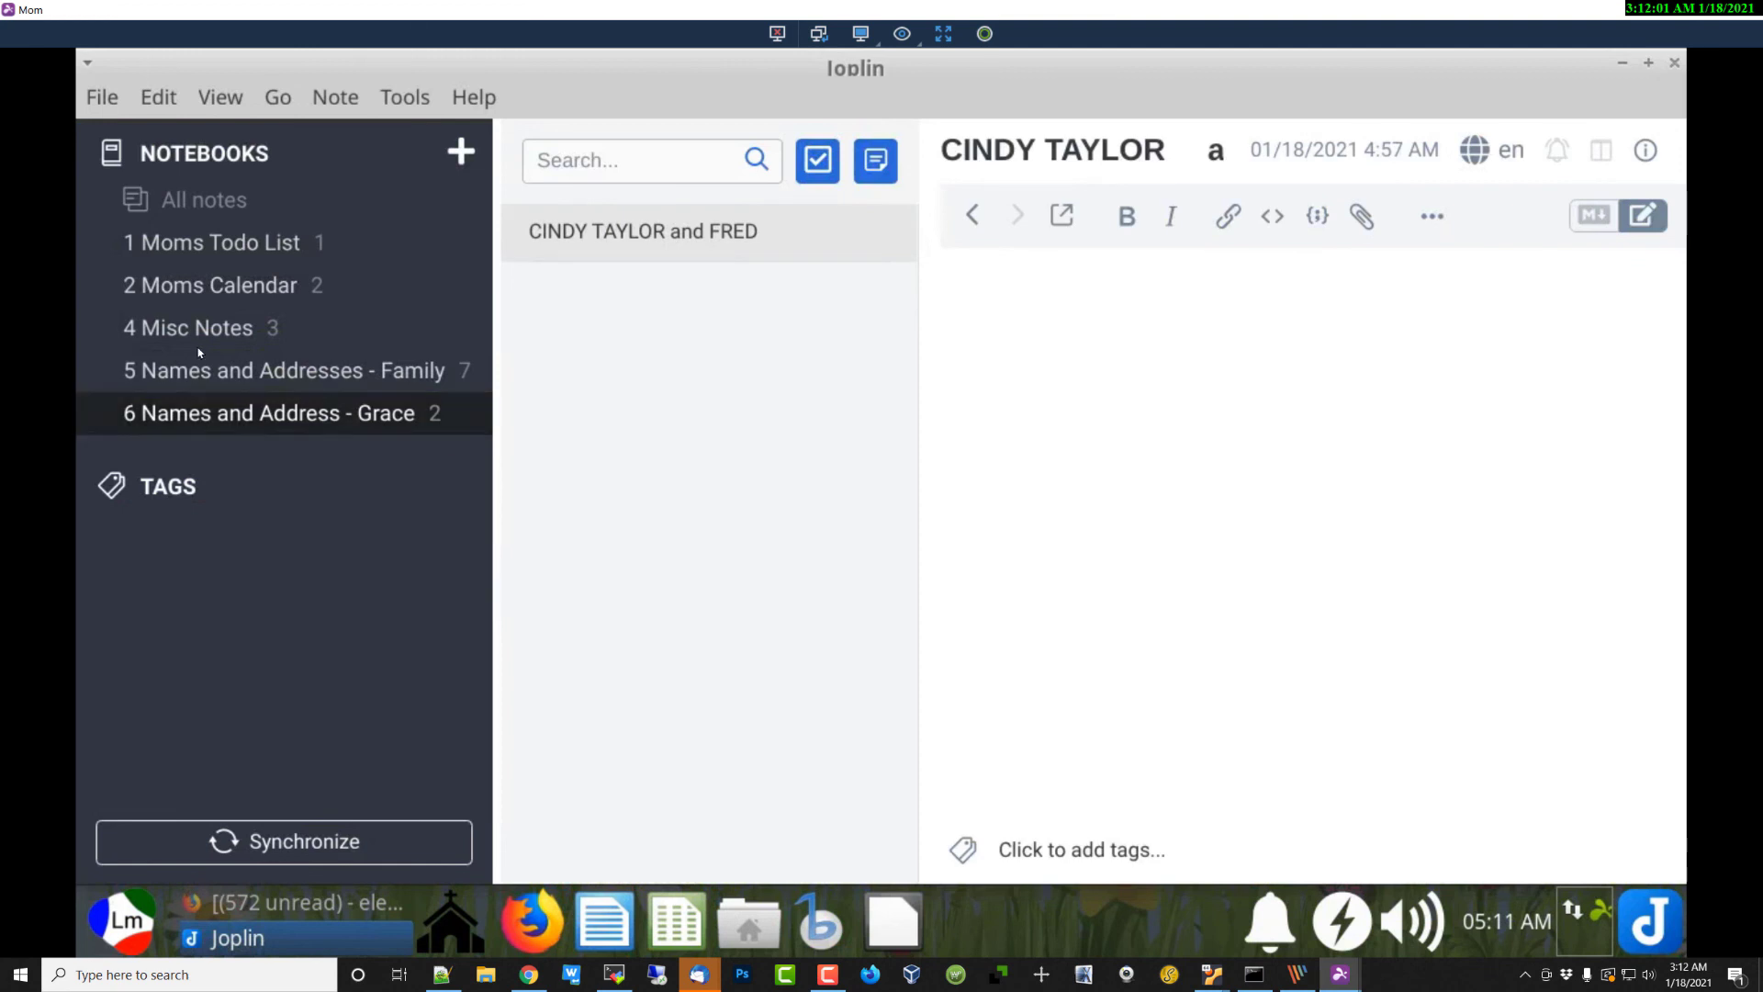
Step: Cycle through the Family and Misc Notes notebooks, ending on 6 Names and Address - Grace
click(191, 379)
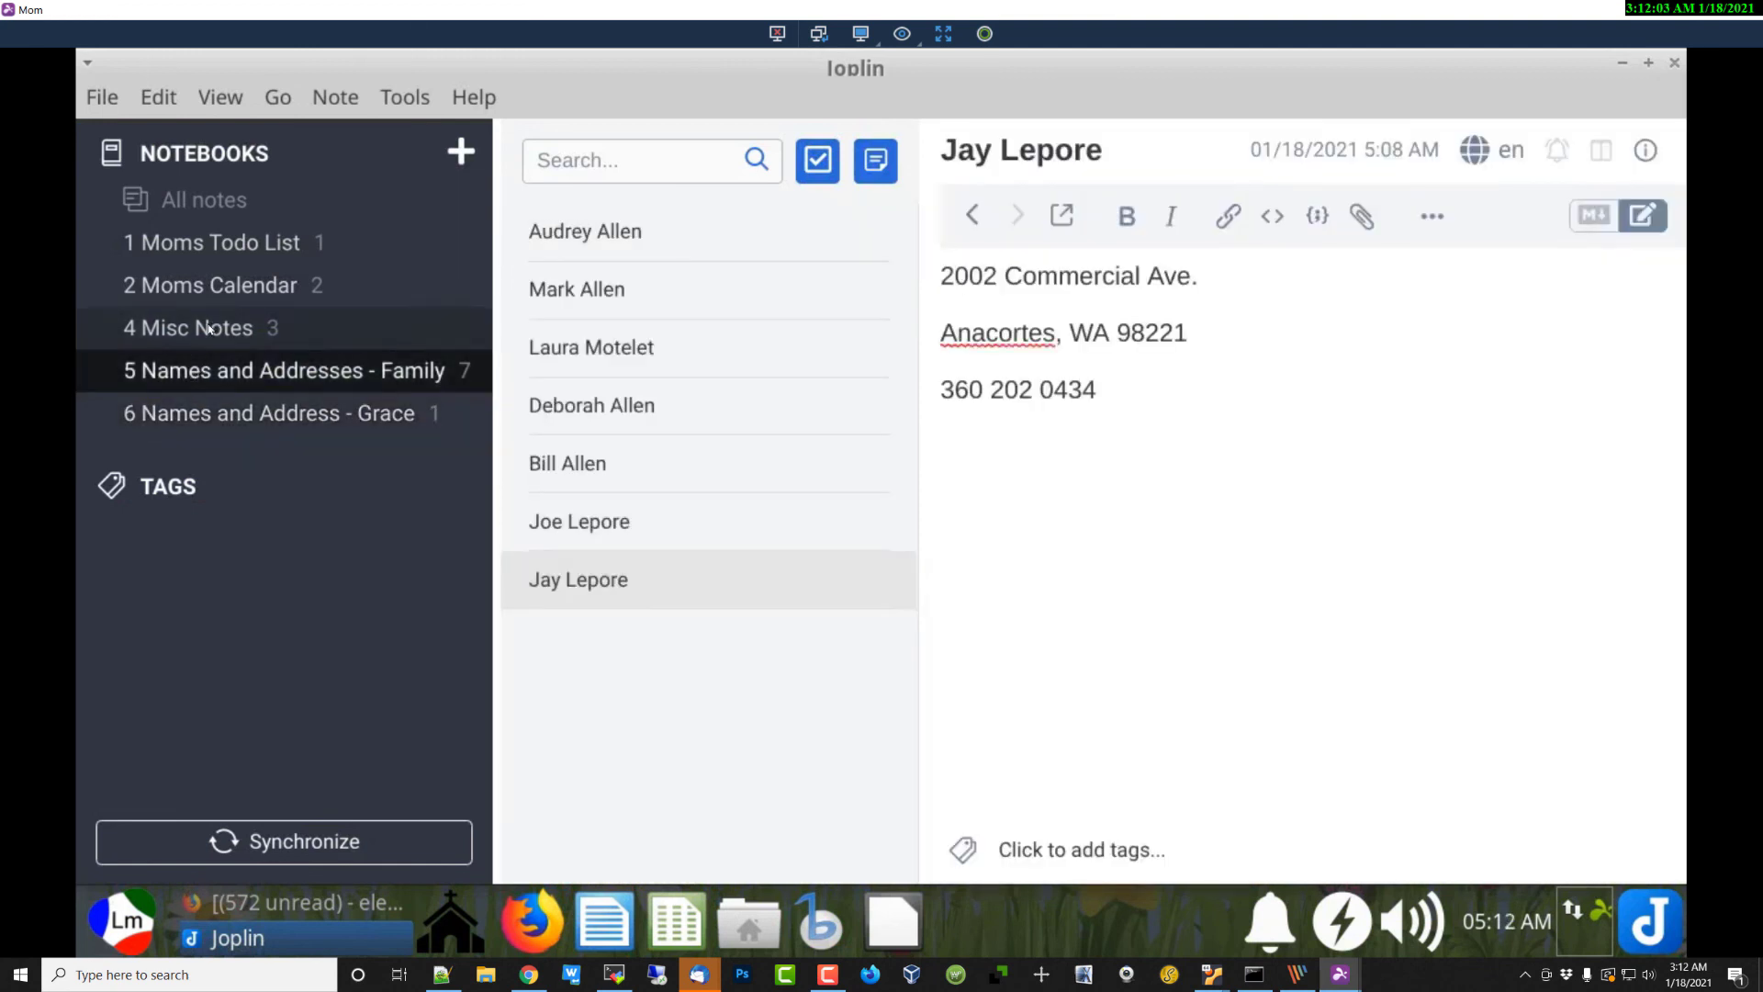
click(197, 331)
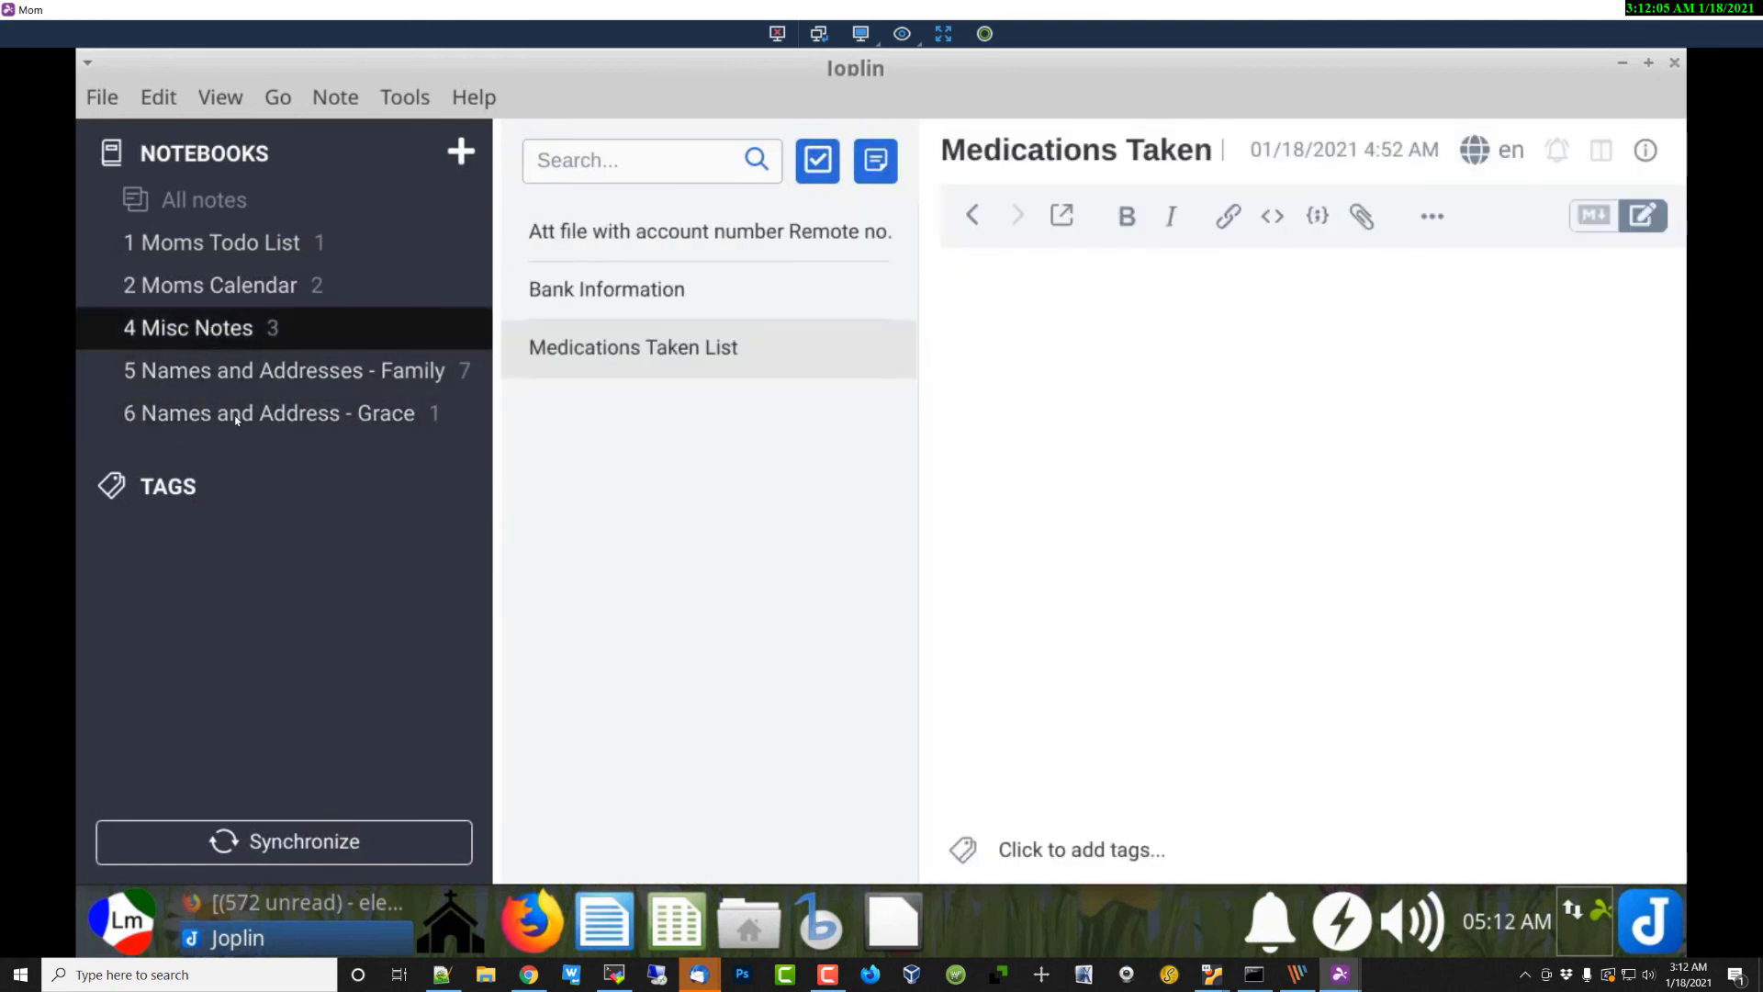
click(266, 413)
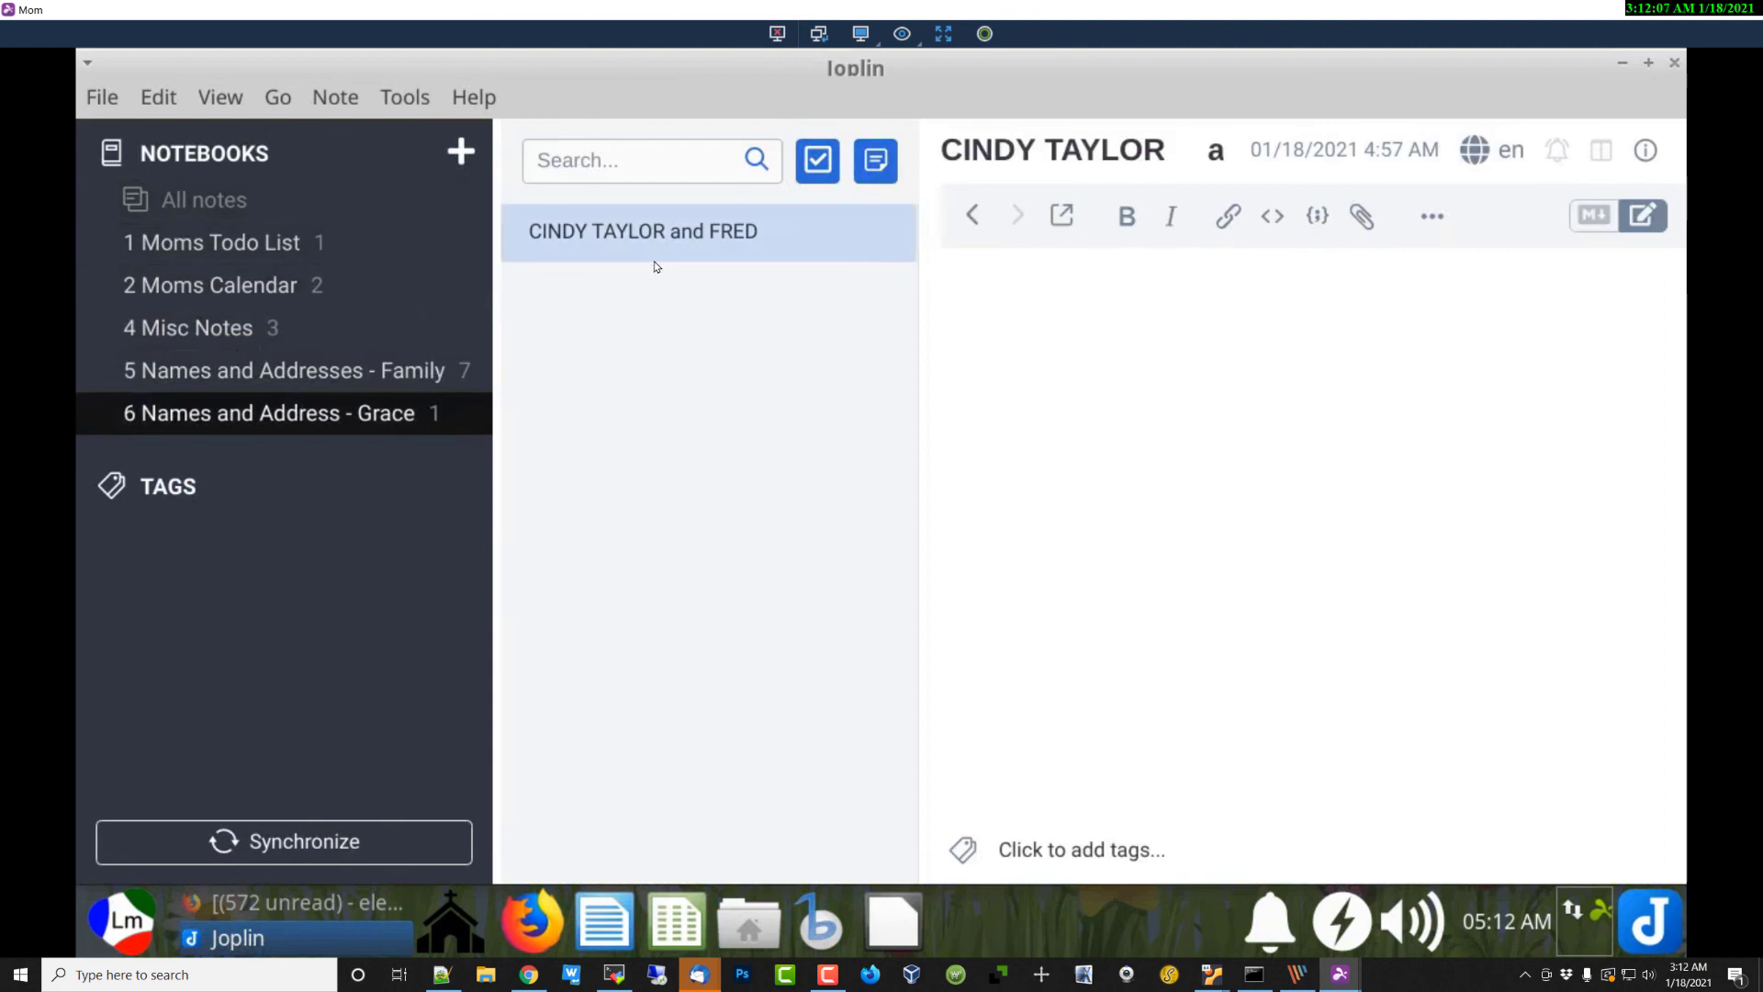
Step: Close the Joplin window, returning to the Linux desktop with its shortcut icons
click(1674, 63)
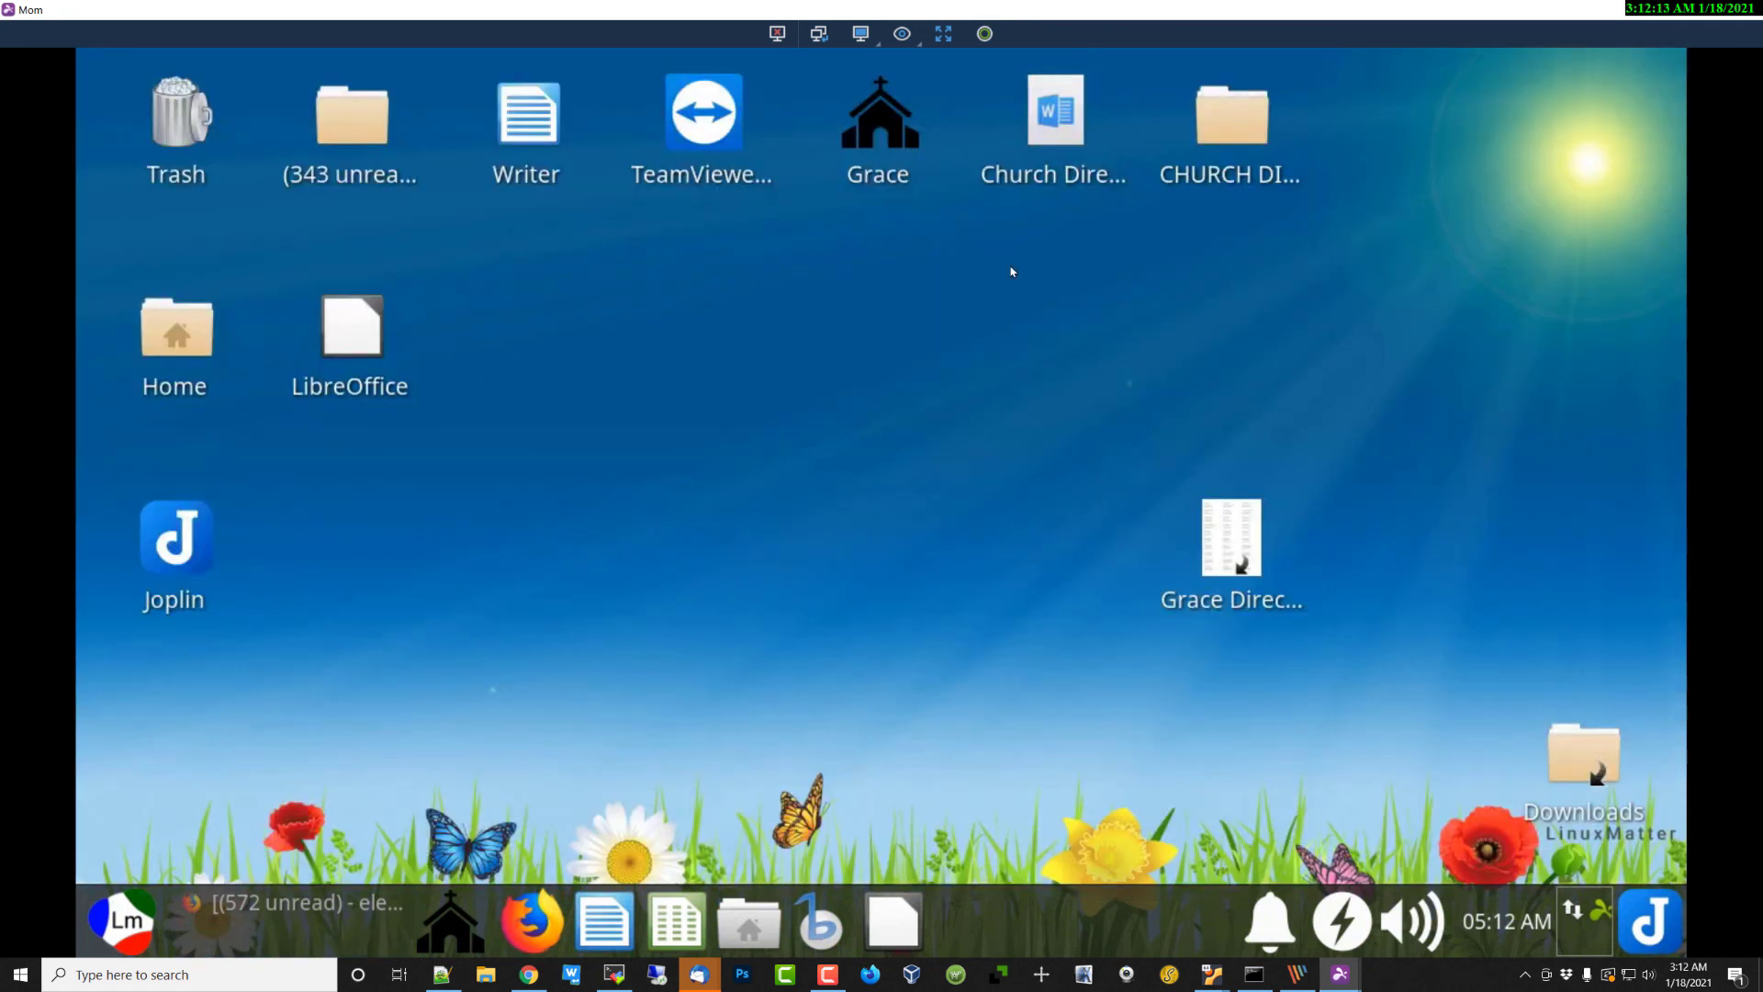